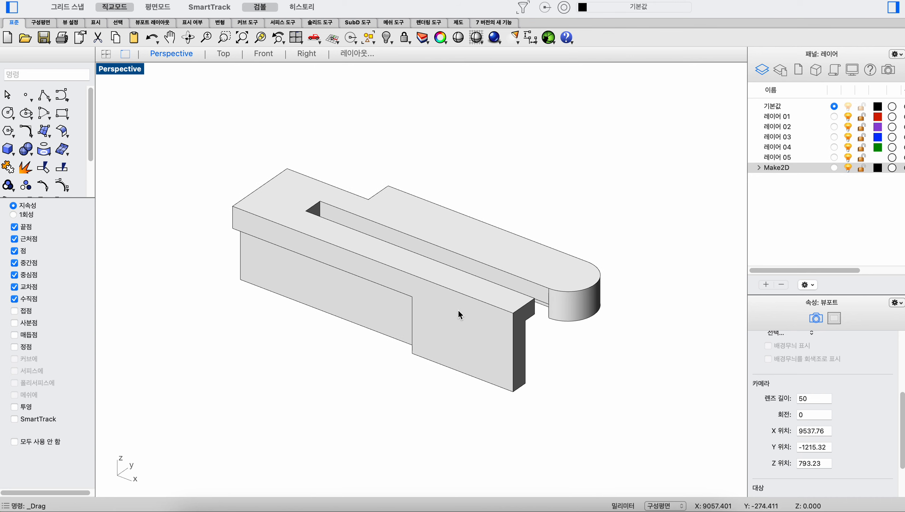
Copy the slotted solid and paste a duplicate of it in place.
click(458, 309)
click(543, 355)
click(526, 355)
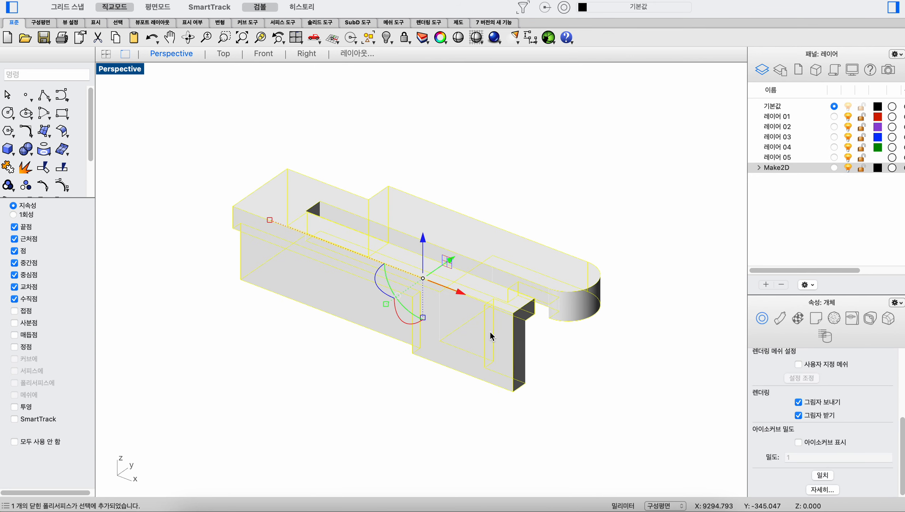
scroll(491, 355, down, 3)
key(ctrl+c)
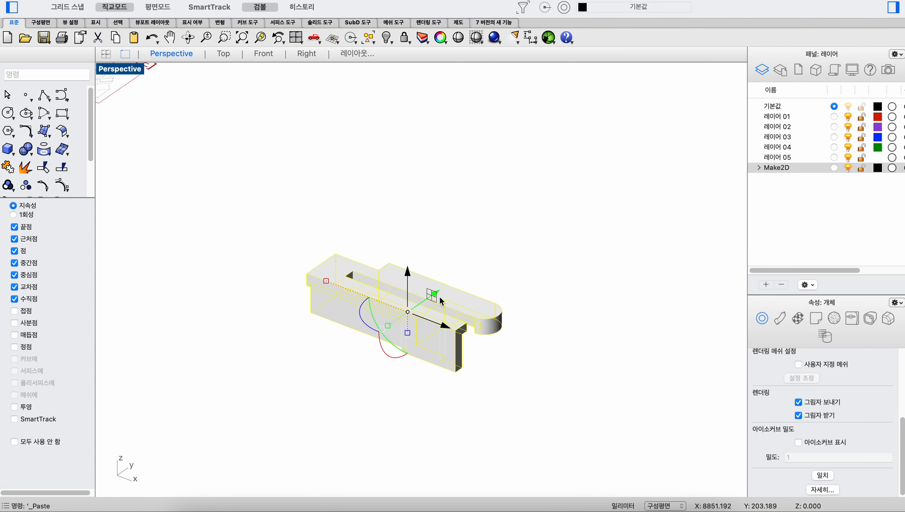
Move the pasted duplicate along Y and X until it sits clear of the original solid.
drag(440, 290, 540, 169)
scroll(539, 168, right, 5)
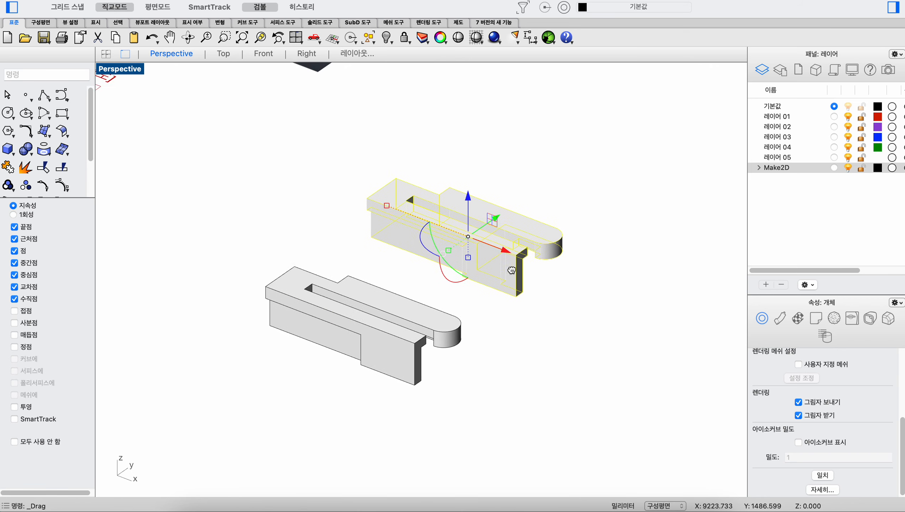
drag(465, 303, 623, 398)
scroll(452, 347, up, 5)
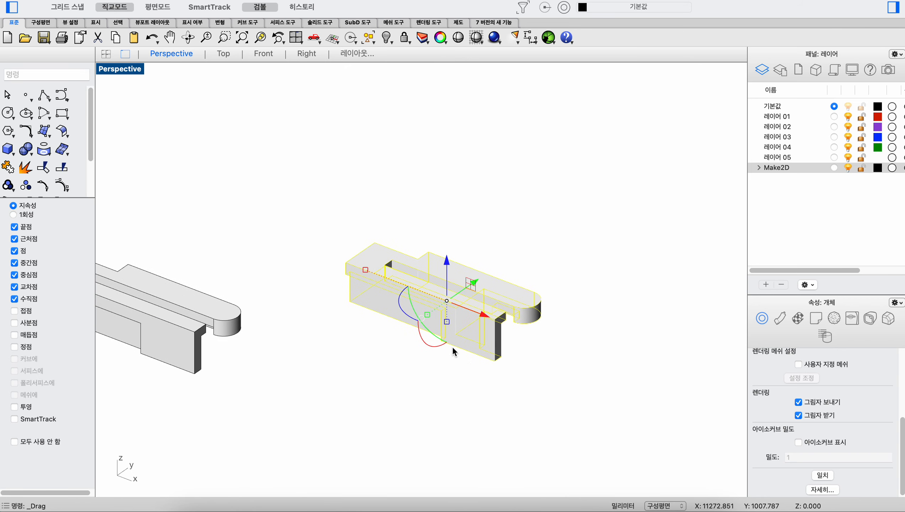
key(Escape)
scroll(489, 317, up, 2)
scroll(429, 325, down, 6)
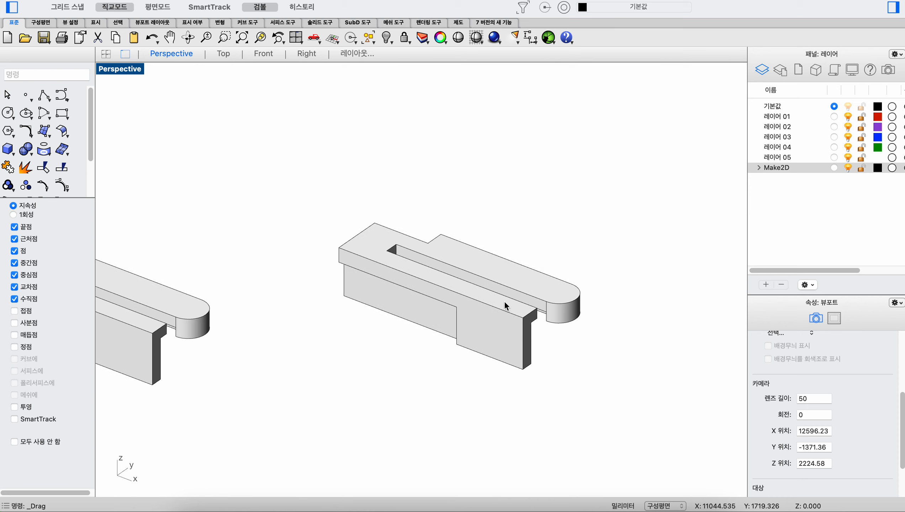
Maximize the Top view and move the duplicate solid farther from the original along X.
double_click(123, 69)
double_click(100, 68)
scroll(277, 223, down, 3)
scroll(379, 237, up, 3)
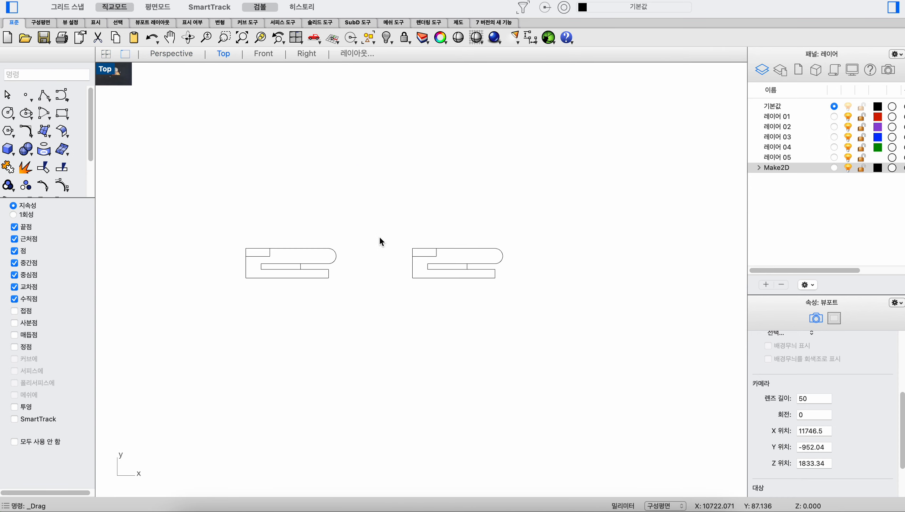
drag(527, 331, 356, 178)
scroll(524, 274, up, 3)
key(Escape)
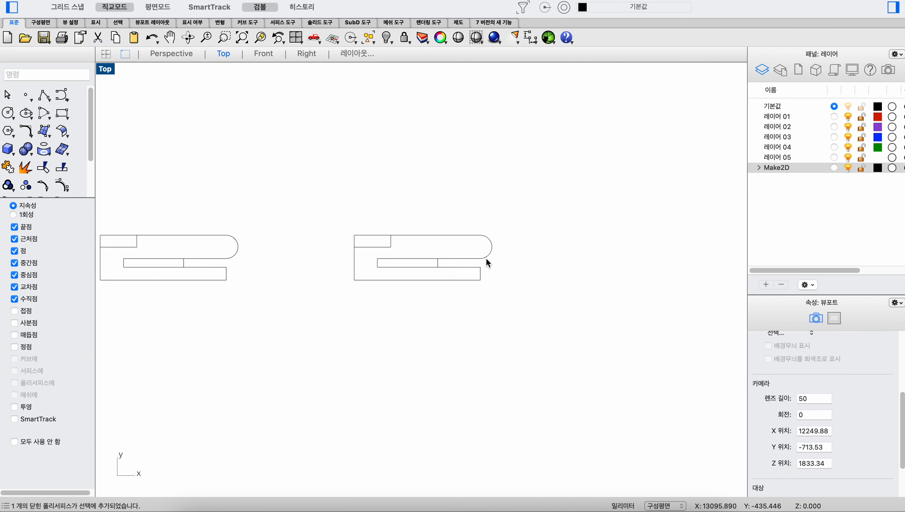
click(486, 258)
scroll(486, 258, up, 2)
drag(457, 259, 590, 272)
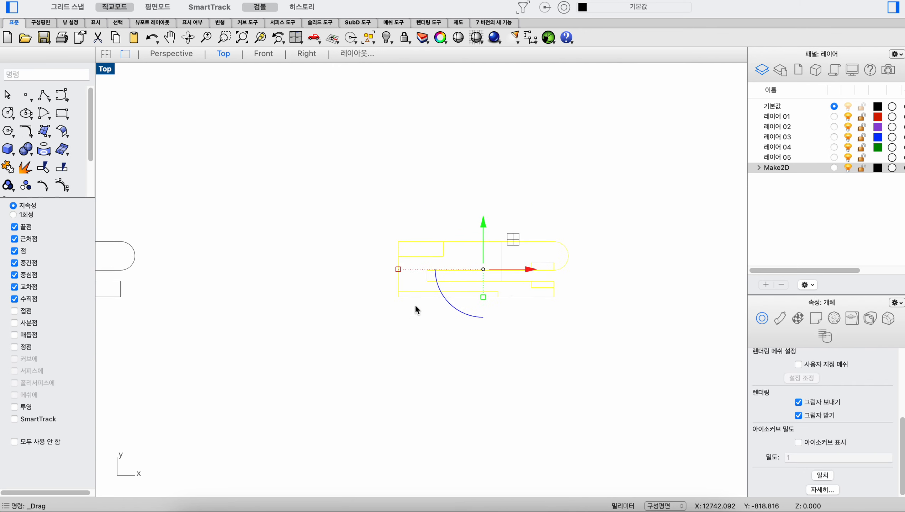
Rotate the duplicate solid 45 degrees about the Z axis in the Top view.
click(450, 304)
text(45)
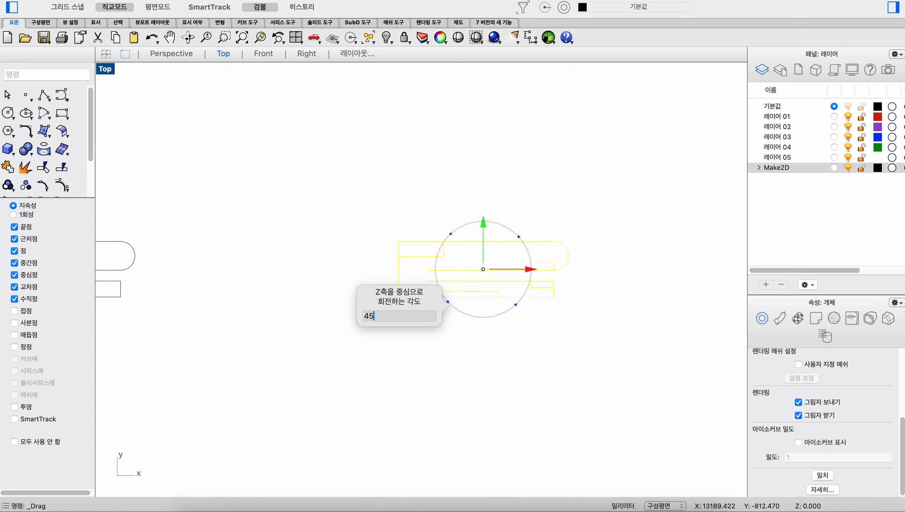
key(Return)
click(472, 328)
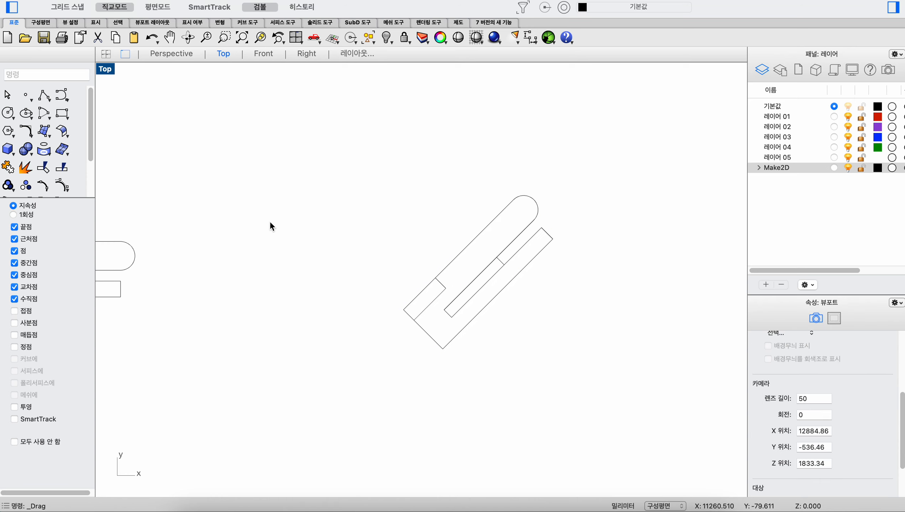
Shear the rotated duplicate by 45 degrees in the Front view, starting from its upper right corner.
double_click(103, 72)
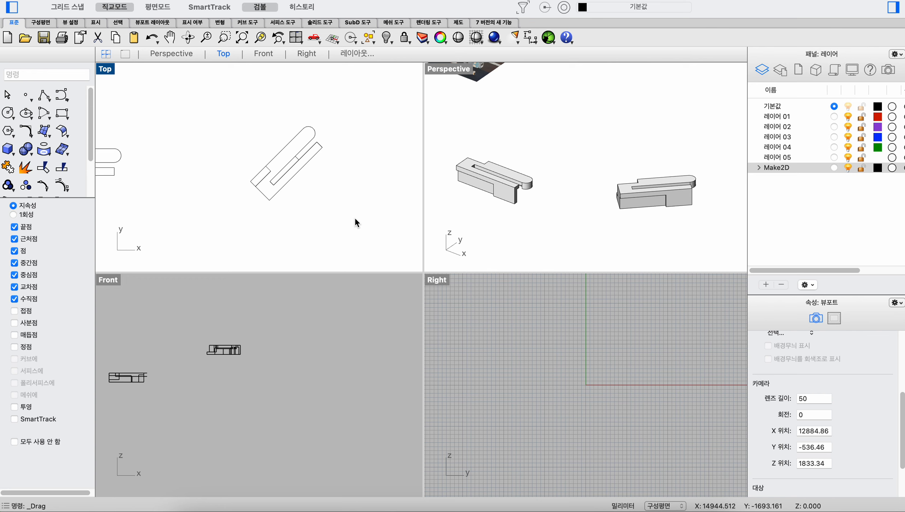
drag(355, 220, 202, 125)
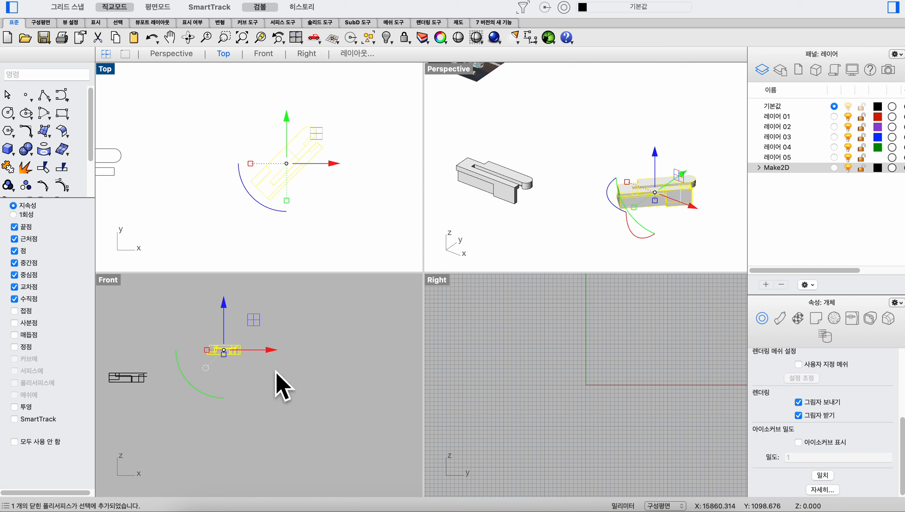
text(sh)
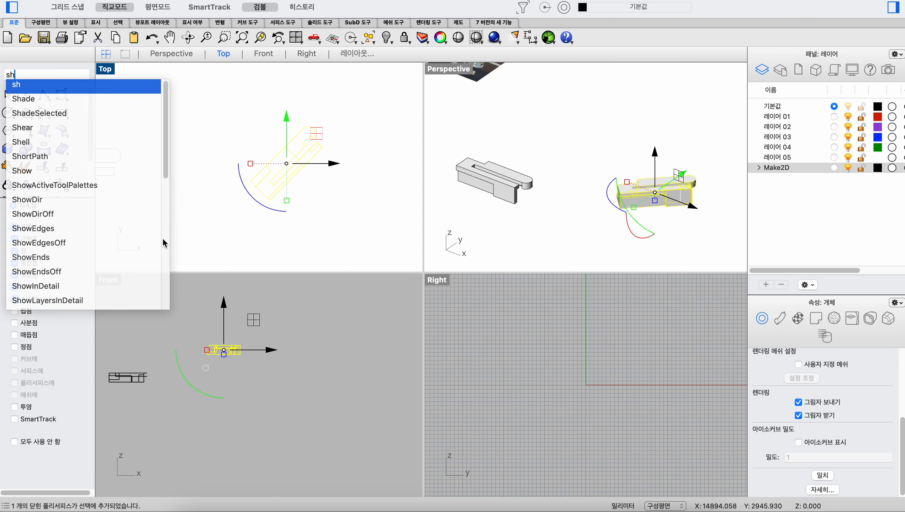
click(34, 129)
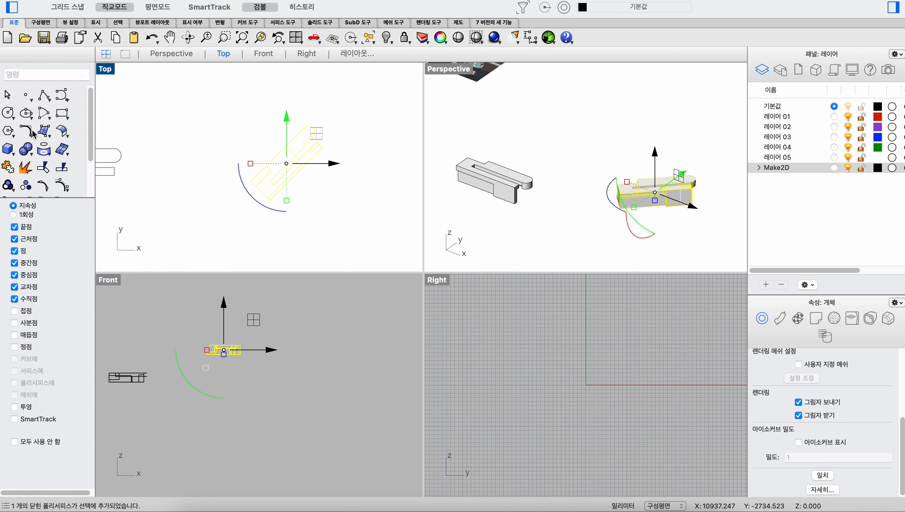
click(243, 340)
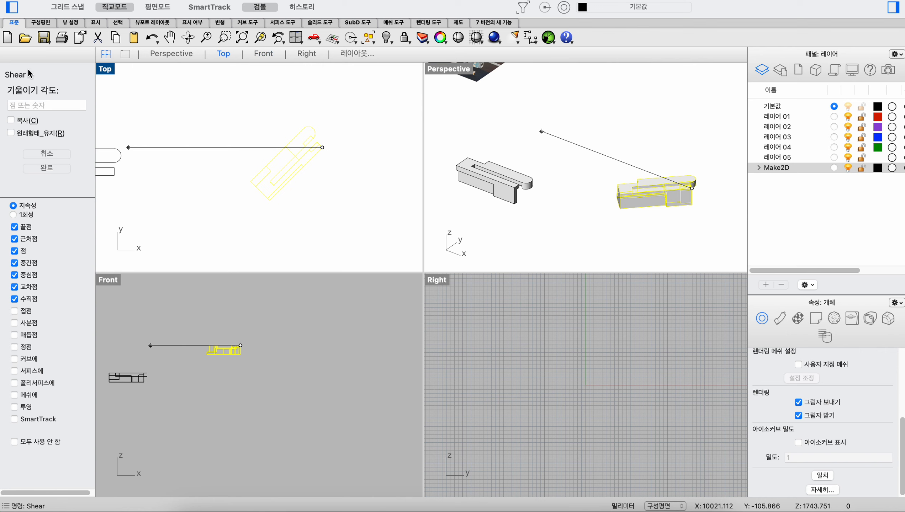
text(45)
key(Return)
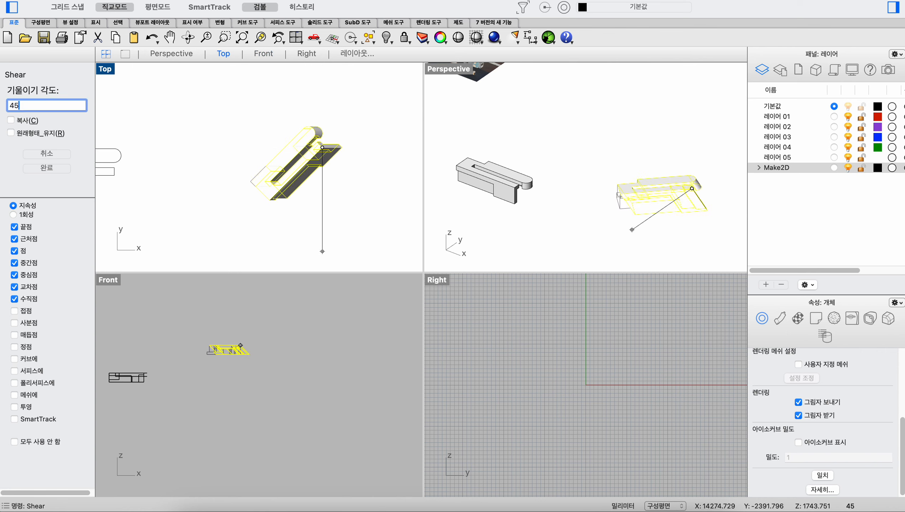
click(363, 213)
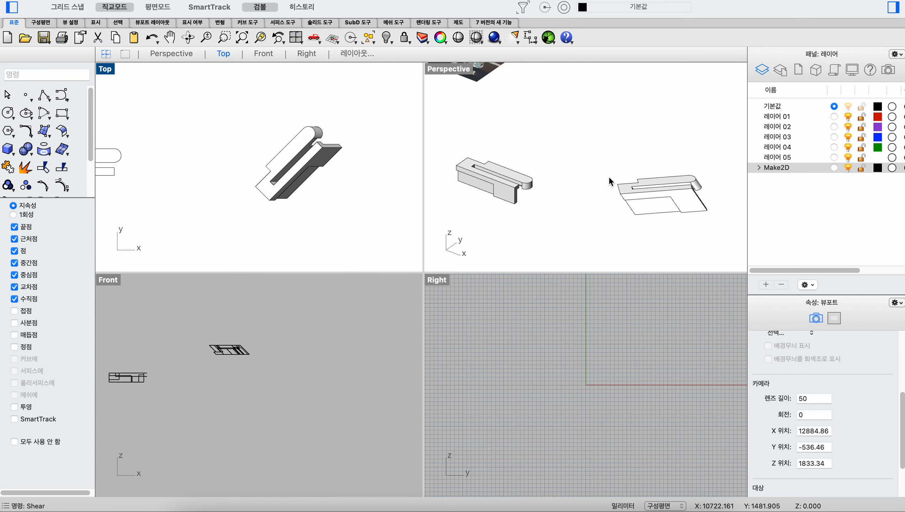
Zoom to the sheared solid in a maximized Perspective view and examine its slanted shape.
double_click(448, 68)
click(464, 305)
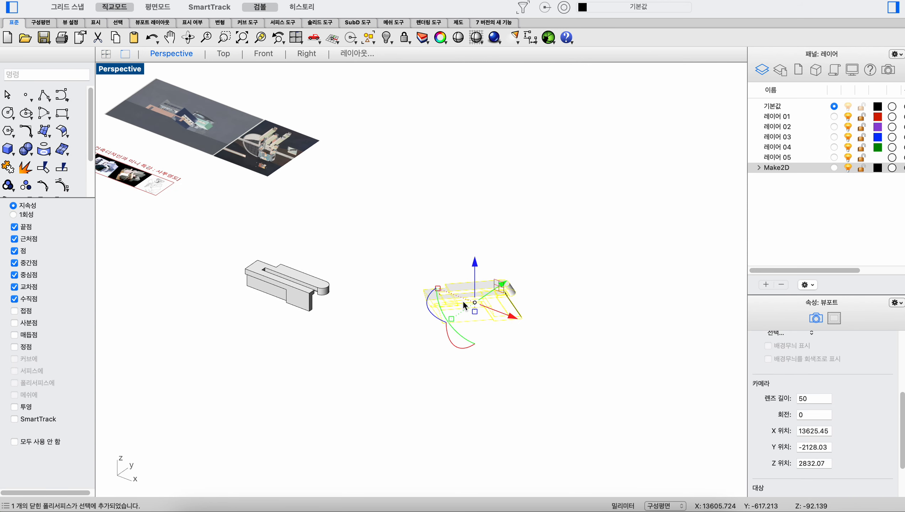
text(zs)
key(Return)
click(461, 111)
scroll(499, 381, down, 8)
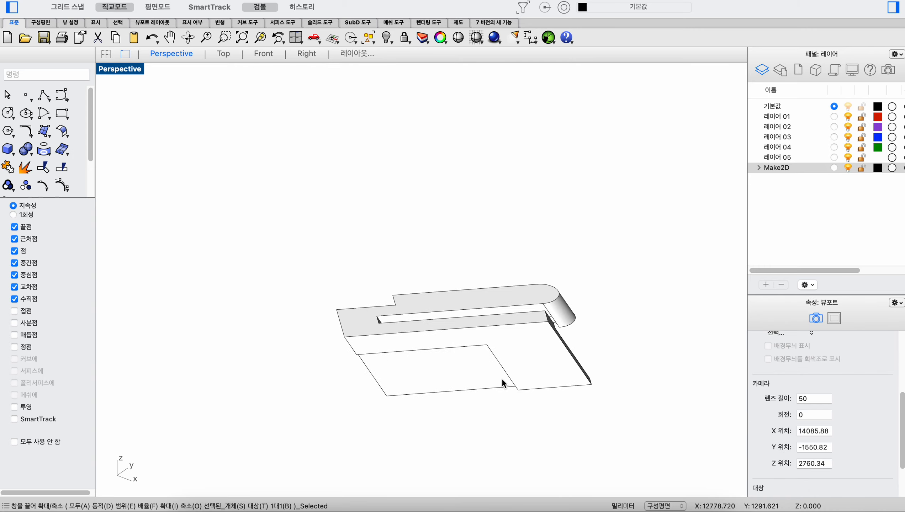
right_drag(501, 379, 491, 361)
scroll(423, 382, up, 3)
scroll(424, 384, up, 2)
scroll(399, 360, down, 6)
Examine the first reference model photo closely in the maximized Top view.
double_click(122, 68)
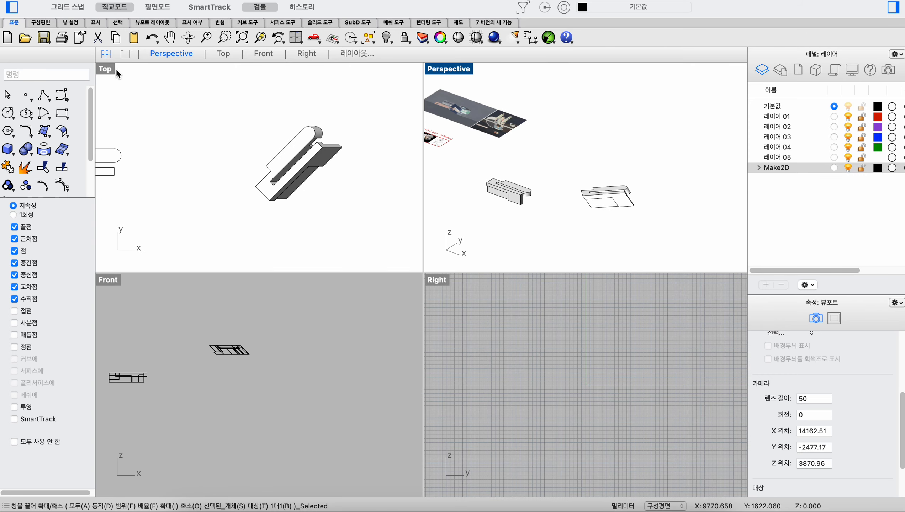
double_click(111, 69)
scroll(371, 171, up, 10)
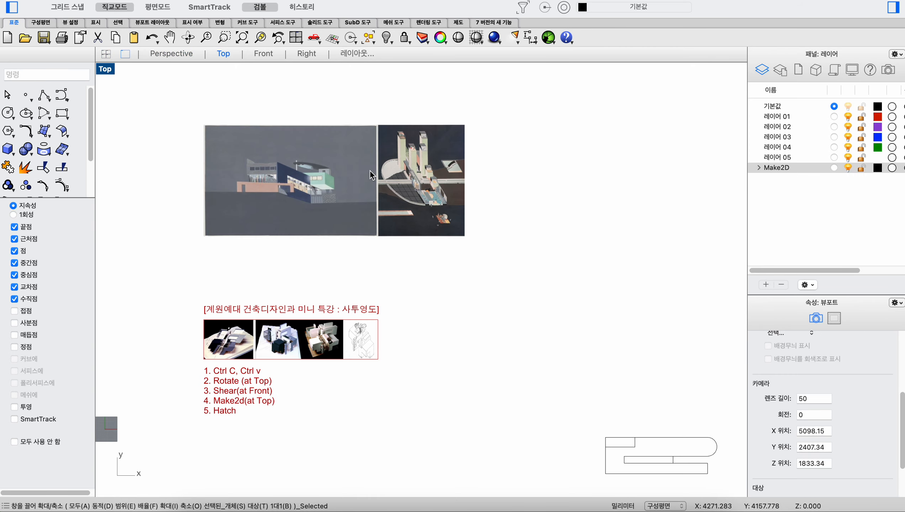
scroll(262, 343, up, 20)
right_drag(219, 358, 539, 338)
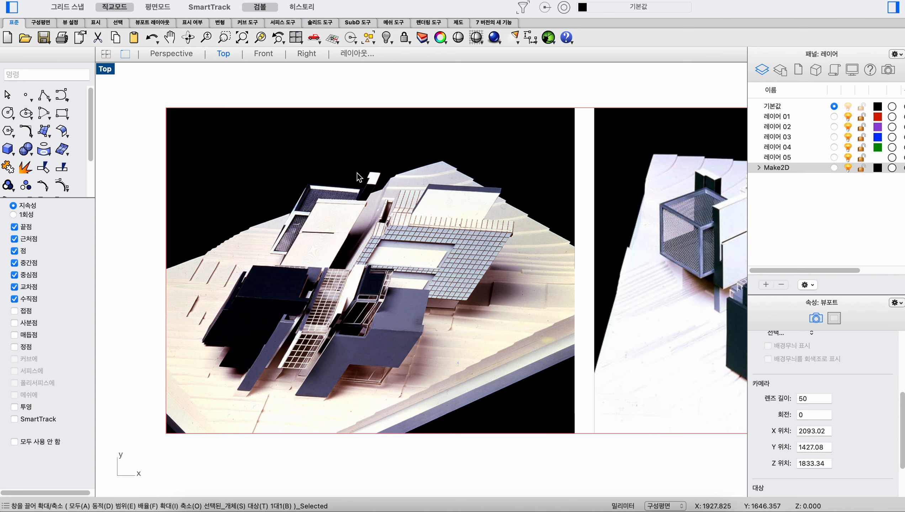
double_click(109, 69)
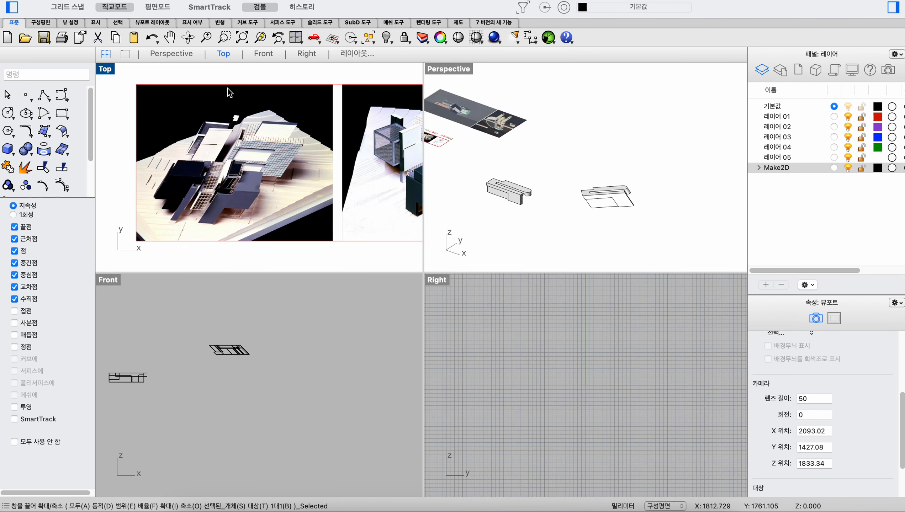
Examine the sheared solid from several angles in the Perspective view, alongside the original solid.
click(454, 70)
double_click(454, 72)
click(480, 325)
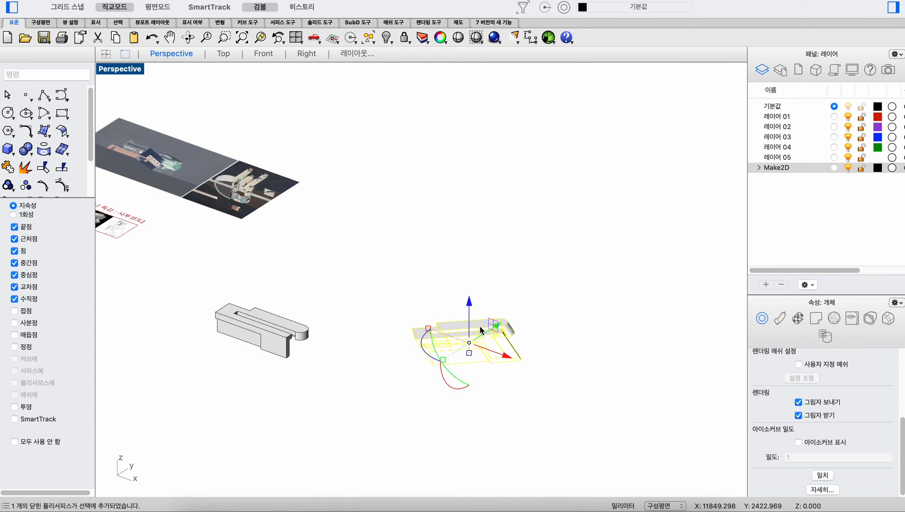
text(zs)
key(Return)
key(Escape)
right_drag(633, 292, 517, 236)
right_drag(451, 236, 469, 274)
scroll(514, 298, down, 4)
click(470, 274)
scroll(478, 290, down, 6)
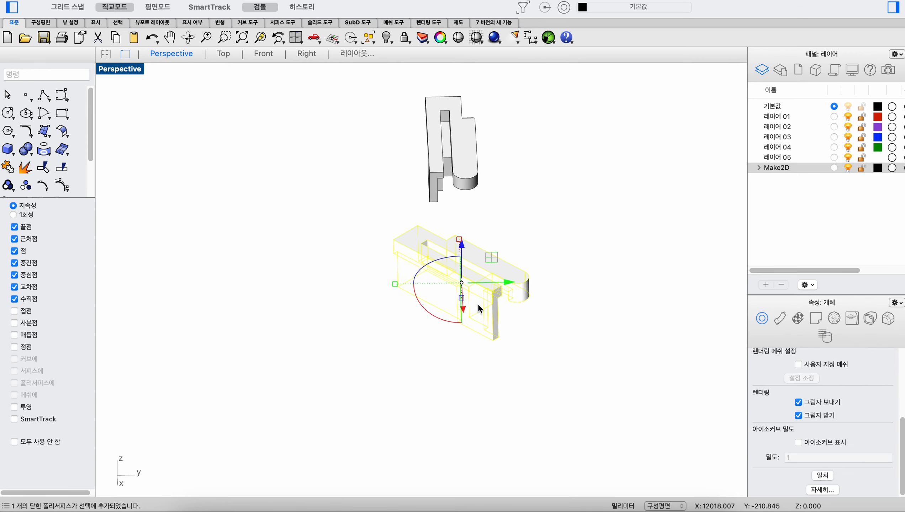
mouse_move(478, 305)
right_down()
mouse_move(466, 272)
mouse_move(468, 301)
right_up()
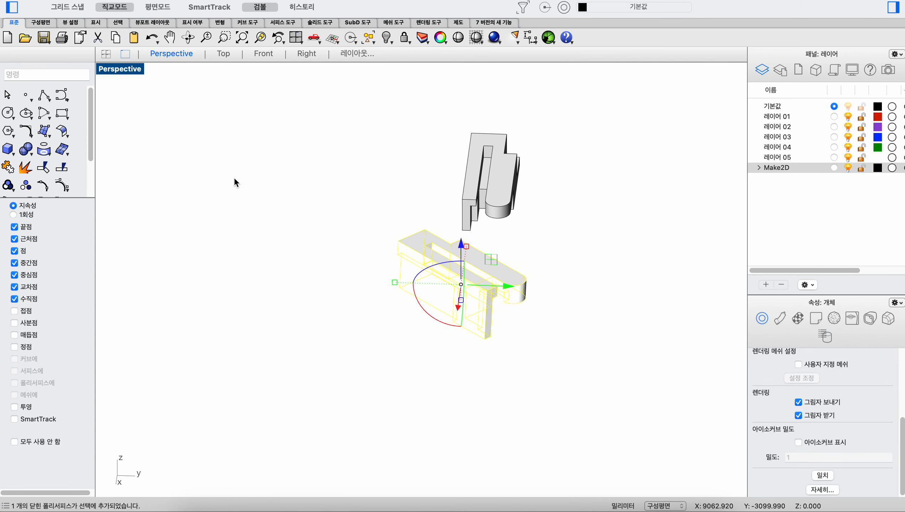
Rotate the sheared solid a quarter turn clockwise about Z in the maximized Top view.
double_click(106, 69)
double_click(103, 70)
text(zs)
key(Return)
scroll(335, 222, down, 5)
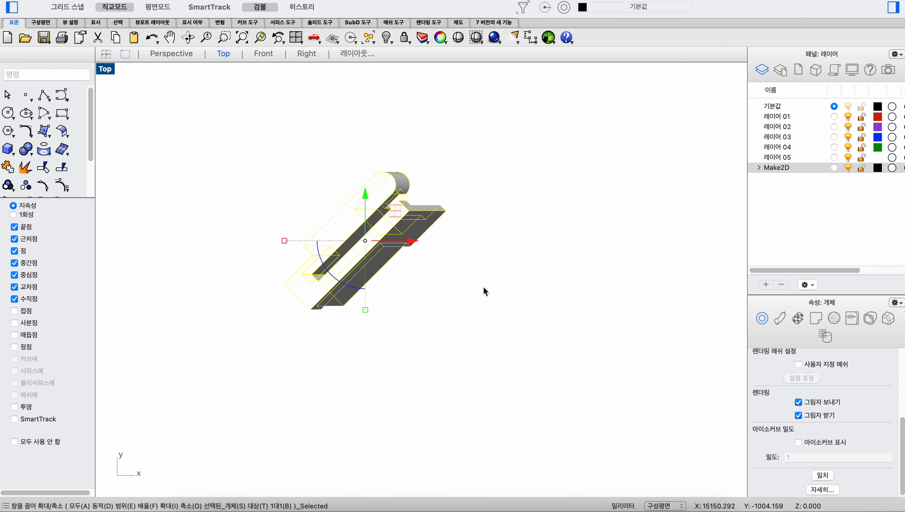
click(439, 247)
click(355, 227)
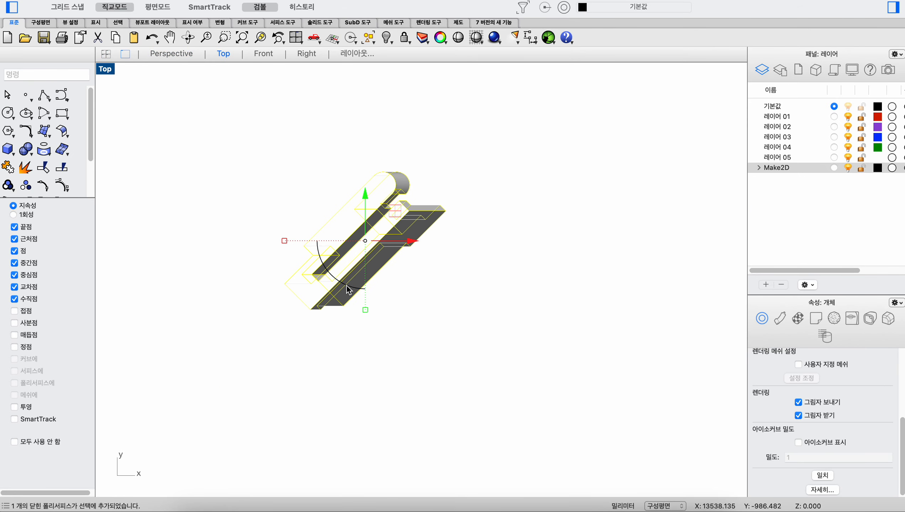
drag(347, 286, 271, 214)
key(Escape)
scroll(371, 264, up, 3)
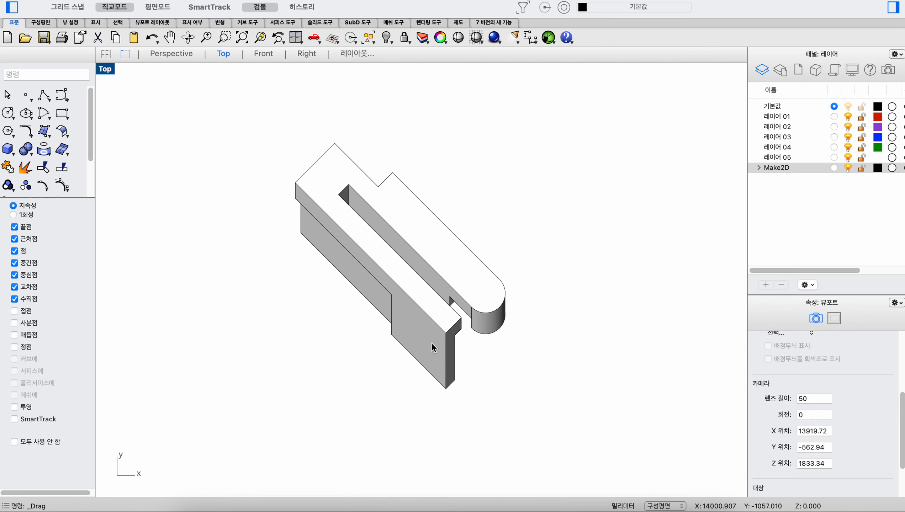
Create a Make2D drawing of the sheared solid from the Top view, using view projection and the Make2D layer.
click(431, 344)
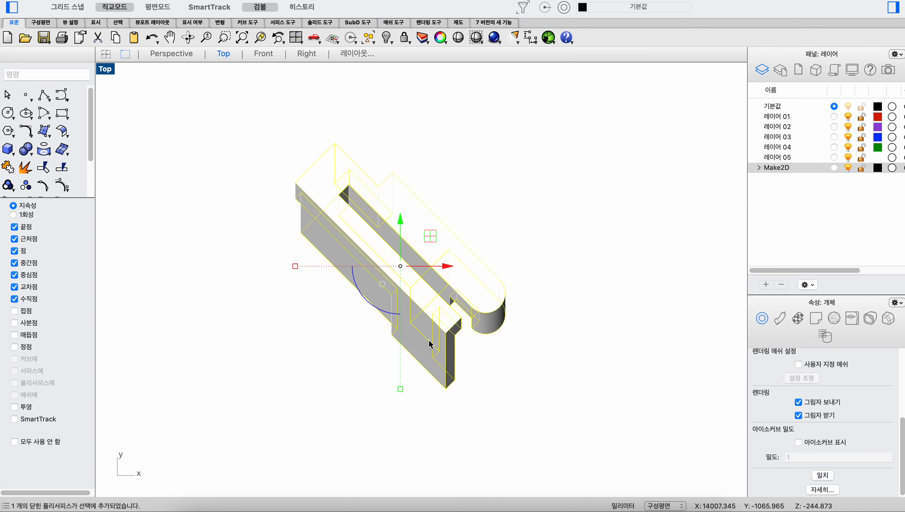
text(Make2D)
key(Return)
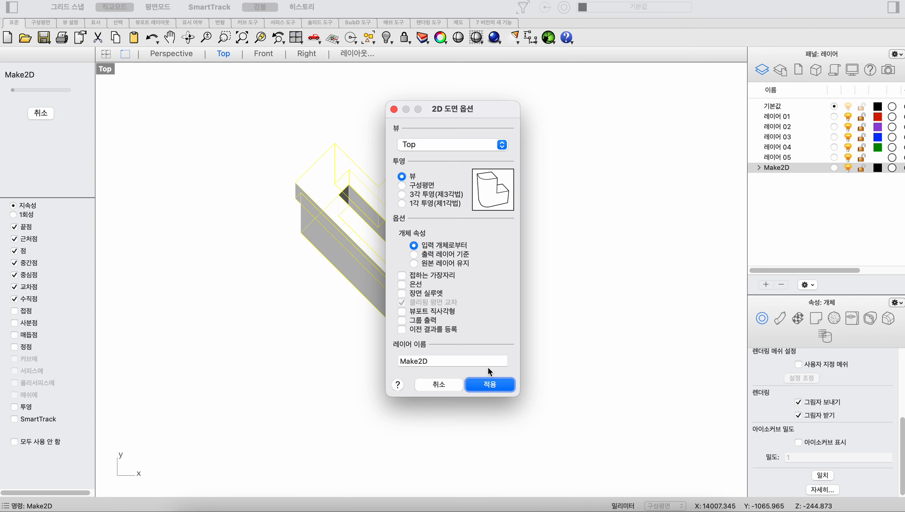
click(489, 384)
Move the generated 2D linework along negative X, clear of the reference images and notes.
scroll(485, 297, down, 5)
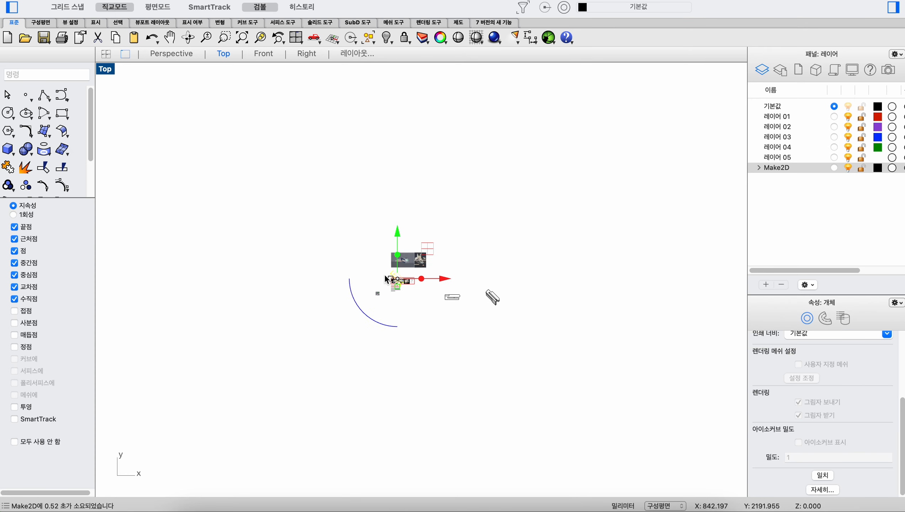
scroll(444, 287, up, 2)
scroll(444, 287, up, 3)
drag(441, 298, 223, 298)
right_drag(222, 294, 375, 291)
click(419, 339)
scroll(290, 297, up, 6)
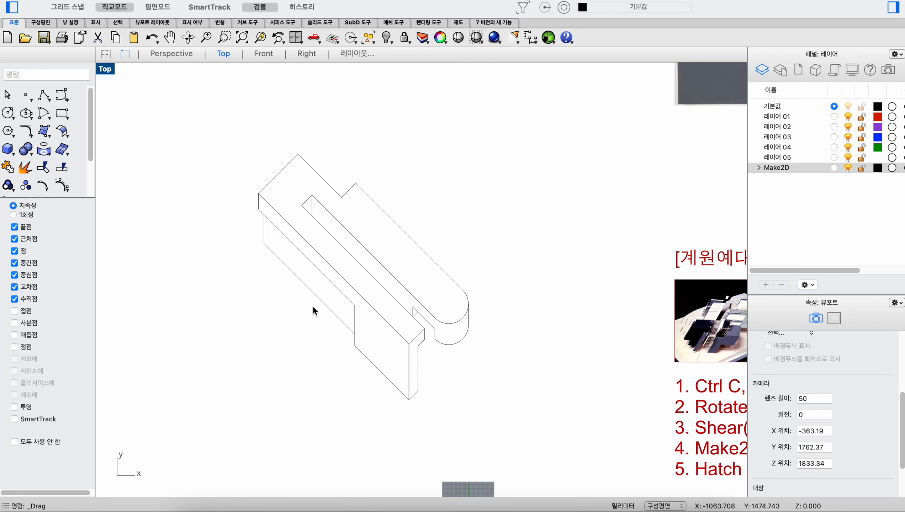
scroll(300, 292, down, 2)
scroll(300, 290, down, 4)
scroll(301, 305, up, 4)
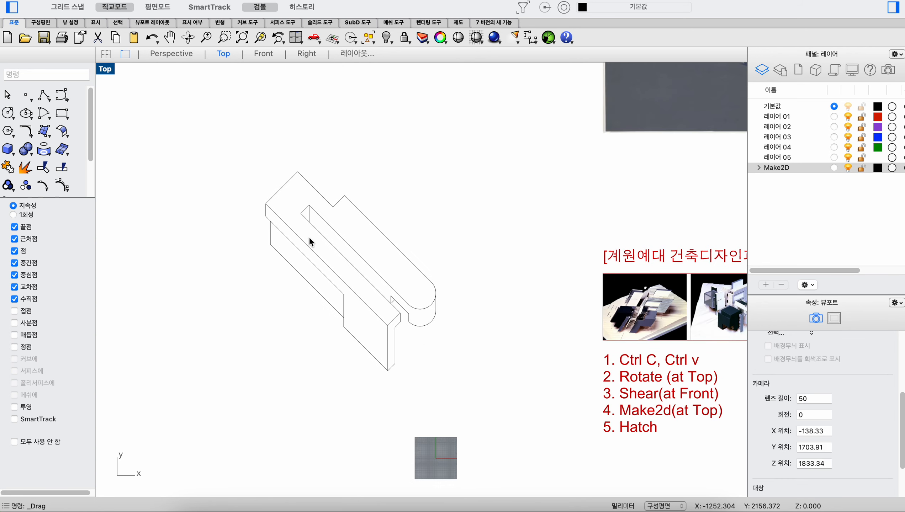
scroll(367, 324, up, 3)
right_drag(367, 324, 435, 352)
scroll(435, 352, down, 3)
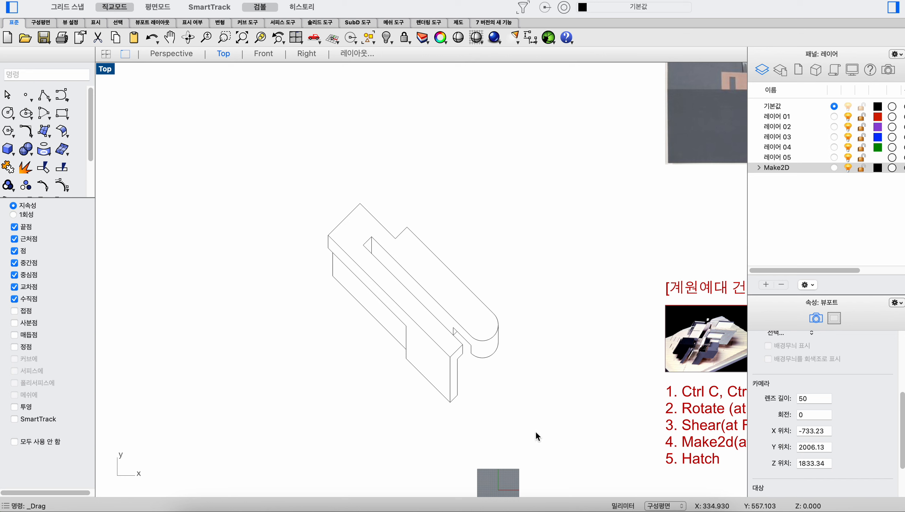
Hatch the top face of the oblique 2D linework with the solid fill pattern (채우기), keeping the boundary option on.
right_drag(534, 429, 467, 401)
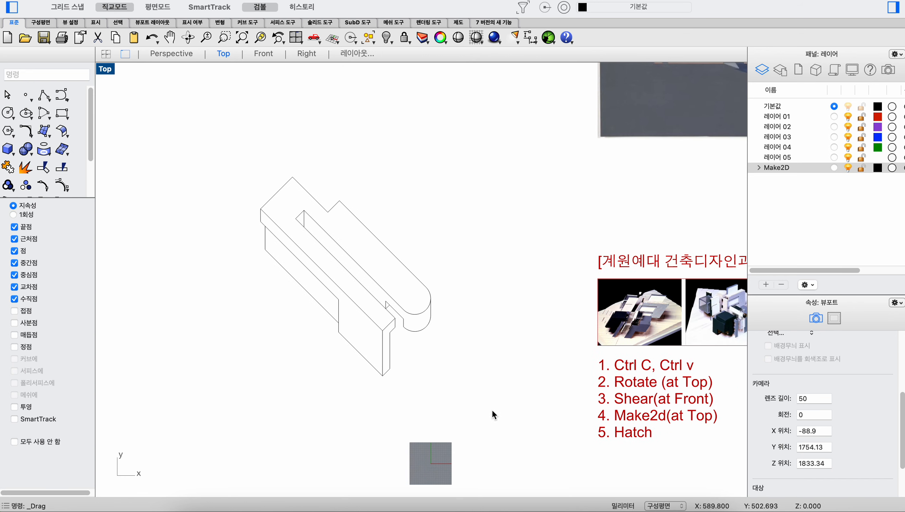
drag(422, 373, 188, 117)
text(Hatch)
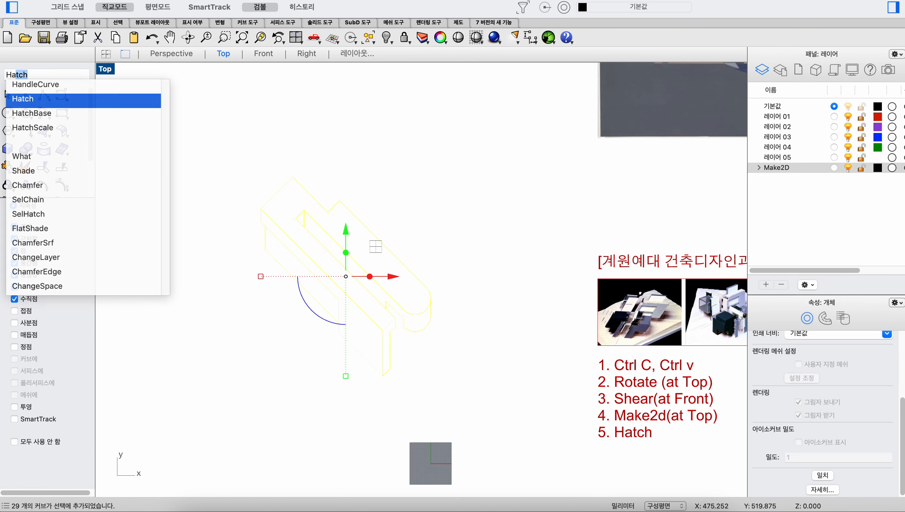
key(Return)
click(288, 198)
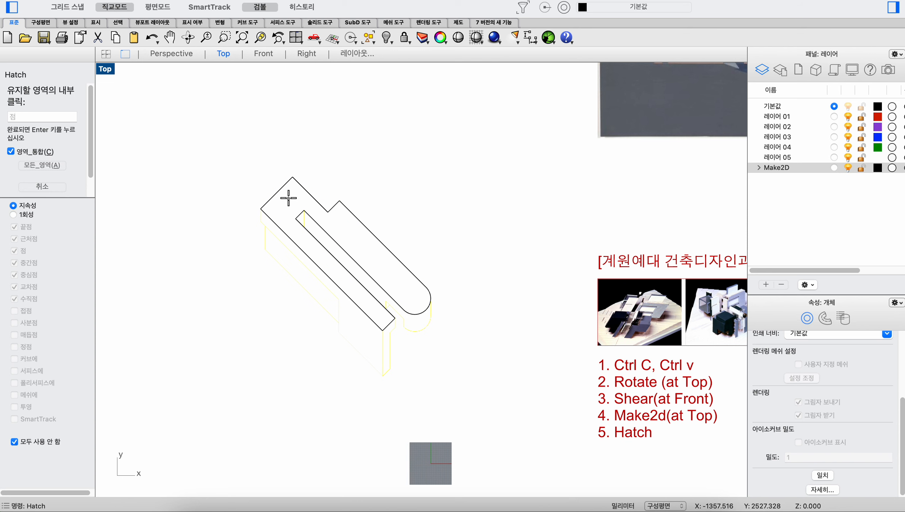
key(Return)
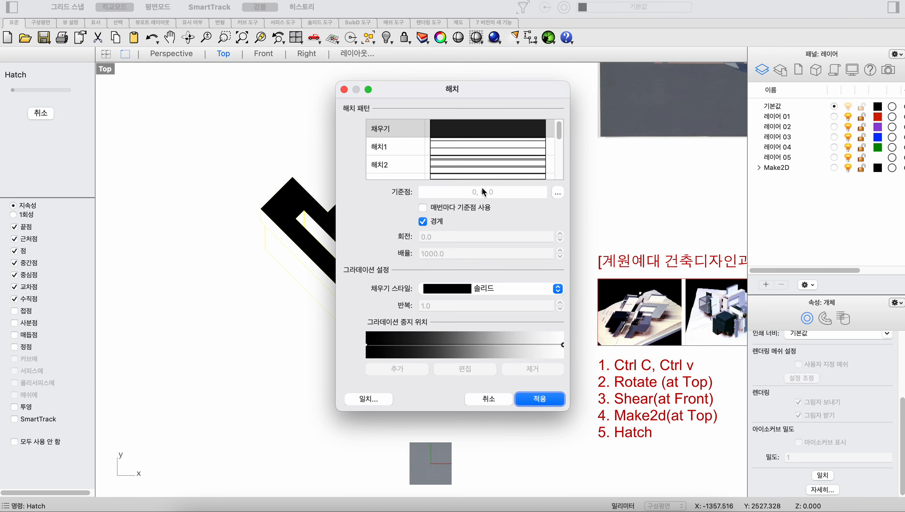
click(542, 401)
Hatch the long side face of the oblique drawing with pattern 해치1, rotation 90 and scale 200.
drag(484, 401, 216, 131)
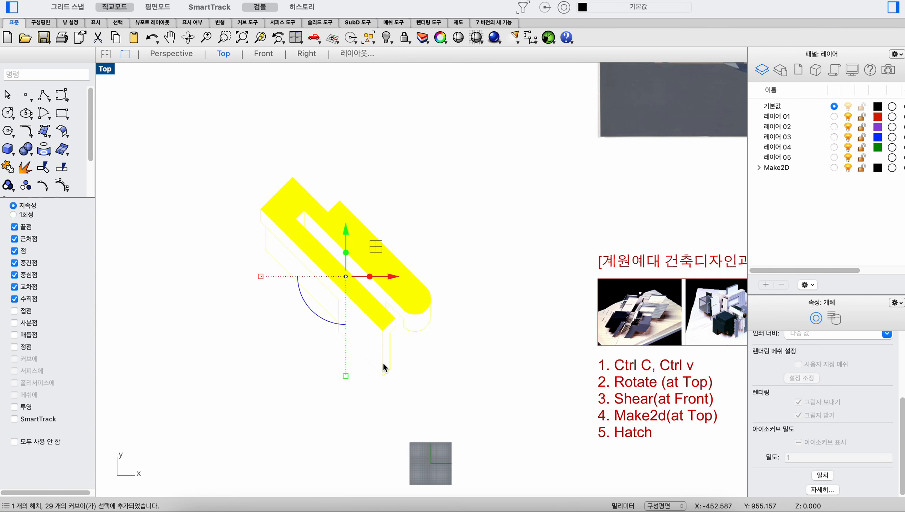
key(Return)
click(360, 340)
key(Return)
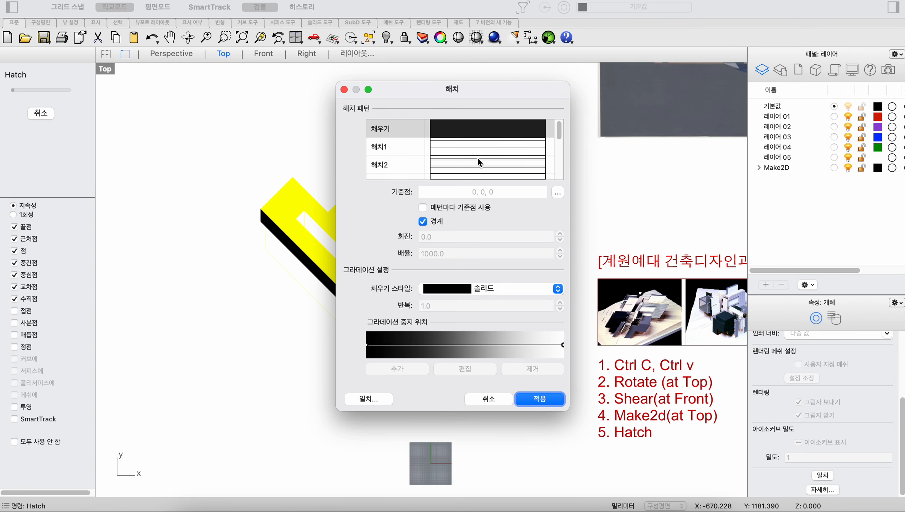
click(479, 150)
click(458, 239)
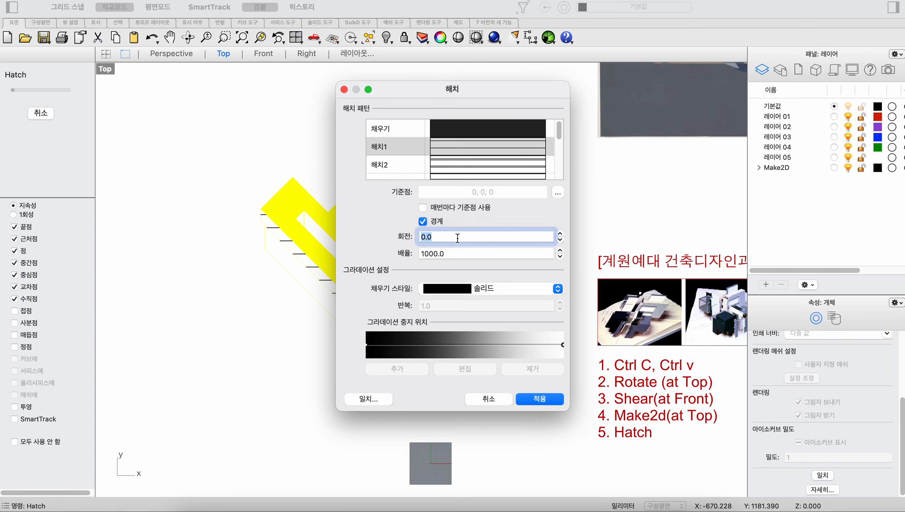
text(45)
key(Return)
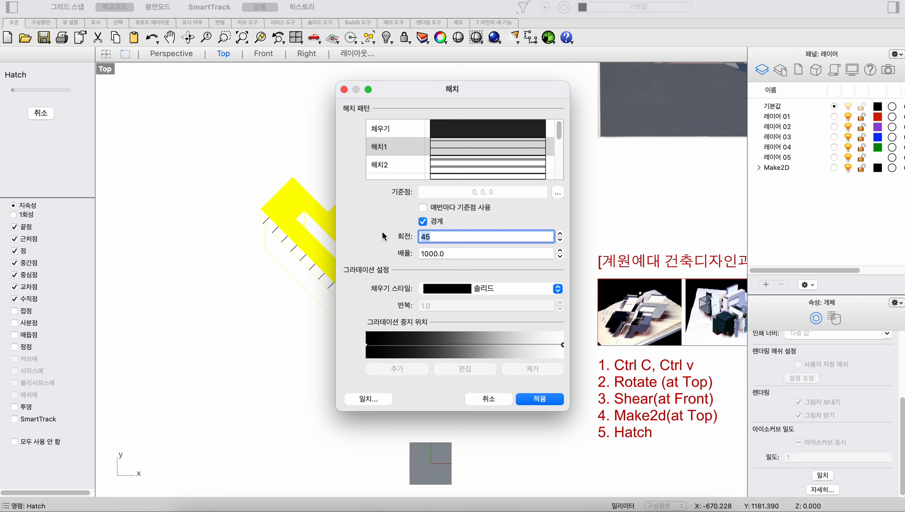
text(90)
key(Tab)
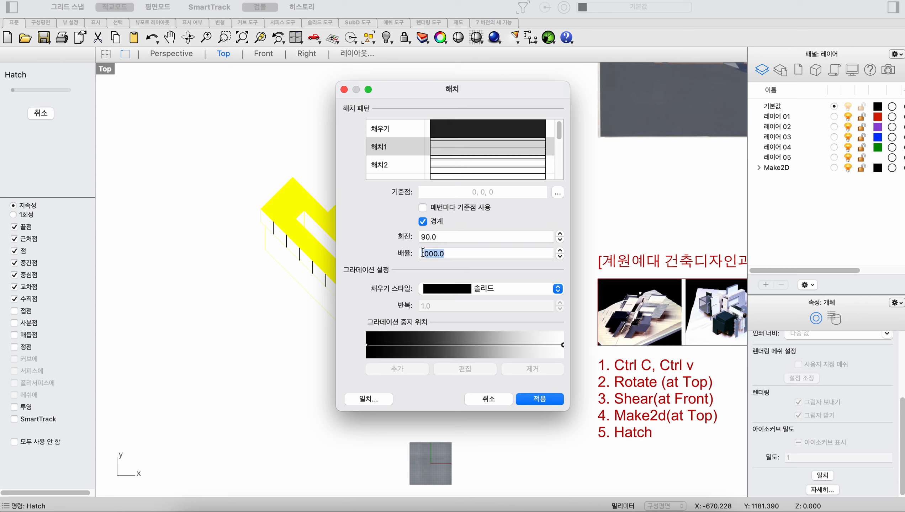
text(200)
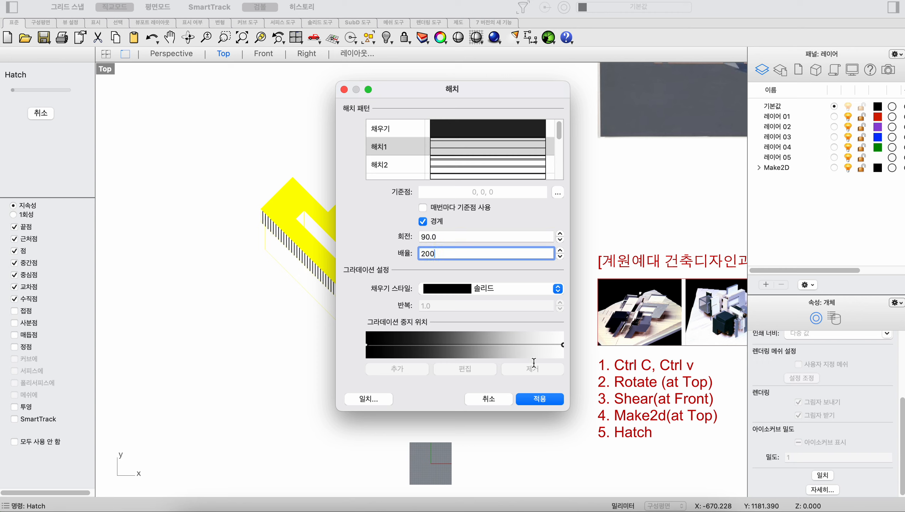
click(540, 400)
Examine the file formats available for exporting the selected hatched drawing, such as Adobe Illustrator (ai), and cancel the export.
scroll(494, 377, up, 5)
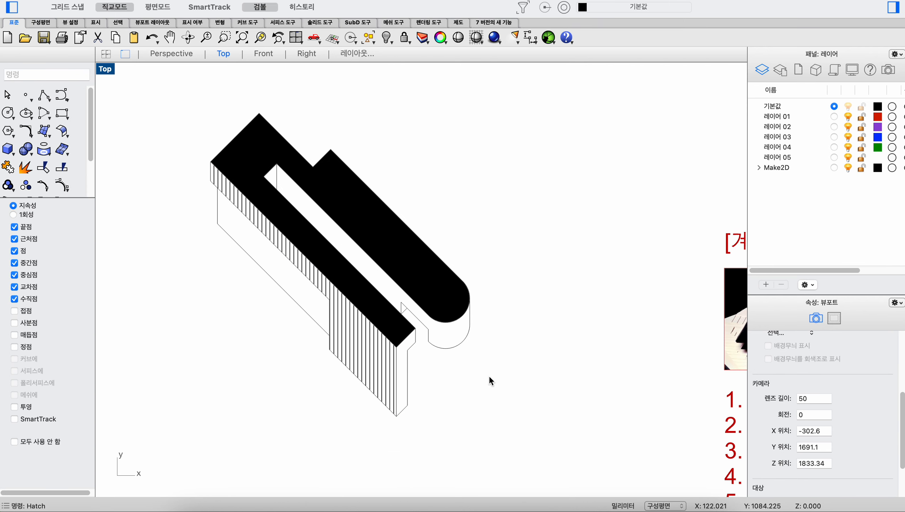
scroll(490, 380, down, 3)
scroll(426, 408, up, 3)
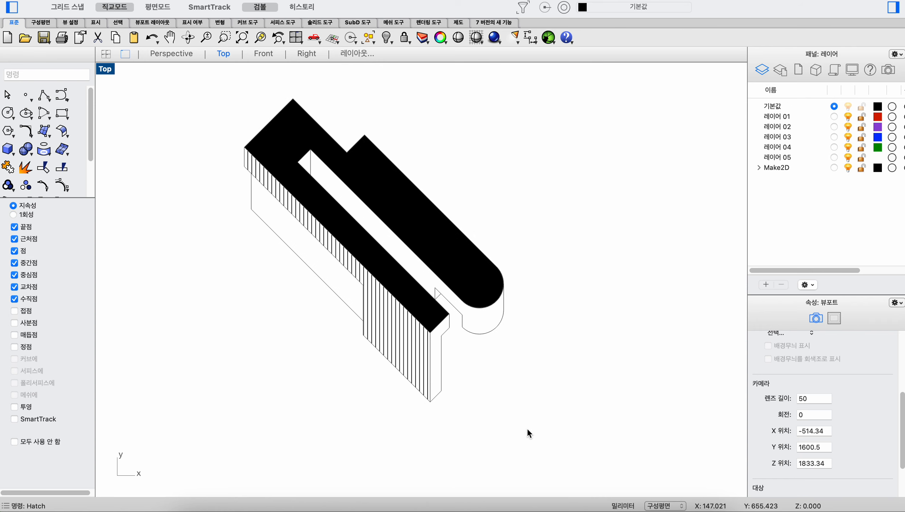
mouse_move(548, 436)
mouse_down()
mouse_move(202, 170)
mouse_move(175, 77)
mouse_up()
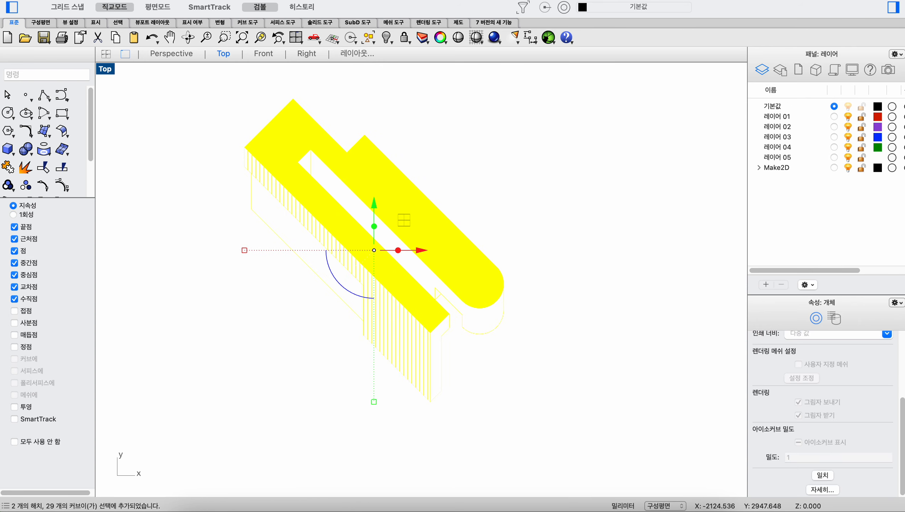
click(76, 0)
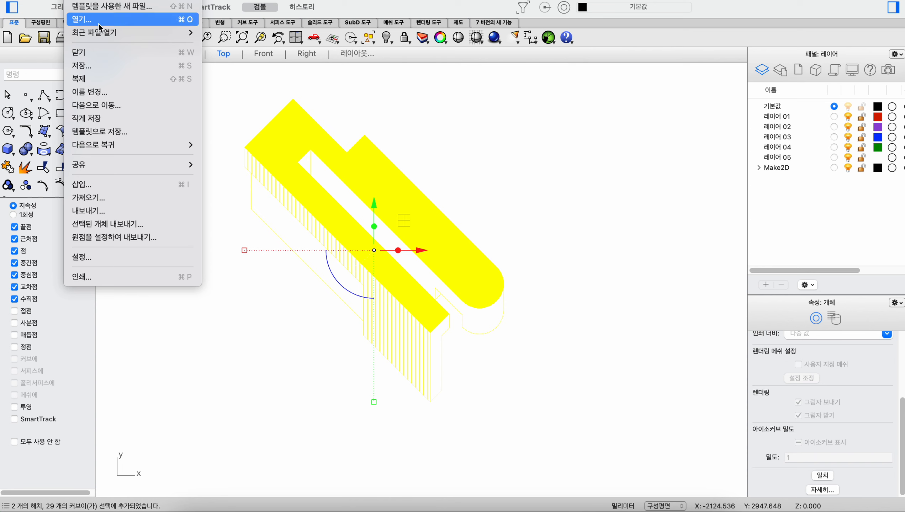
click(121, 223)
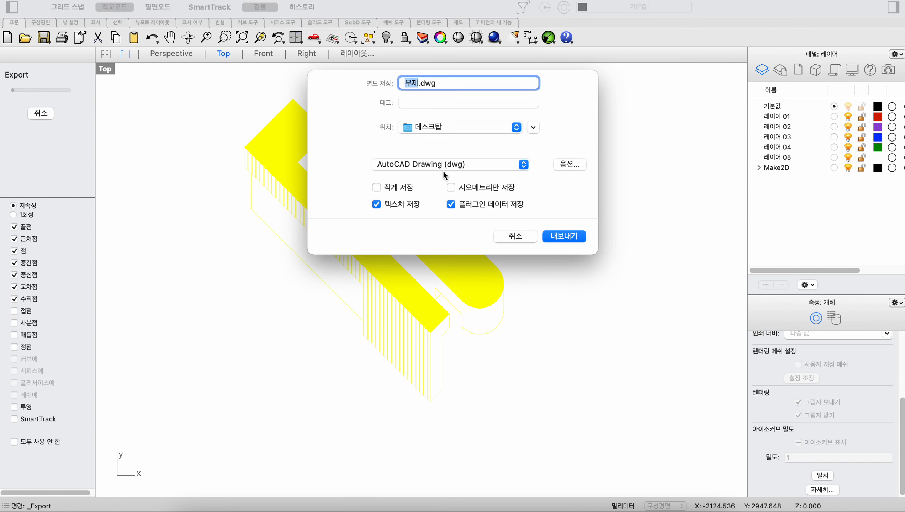
click(442, 170)
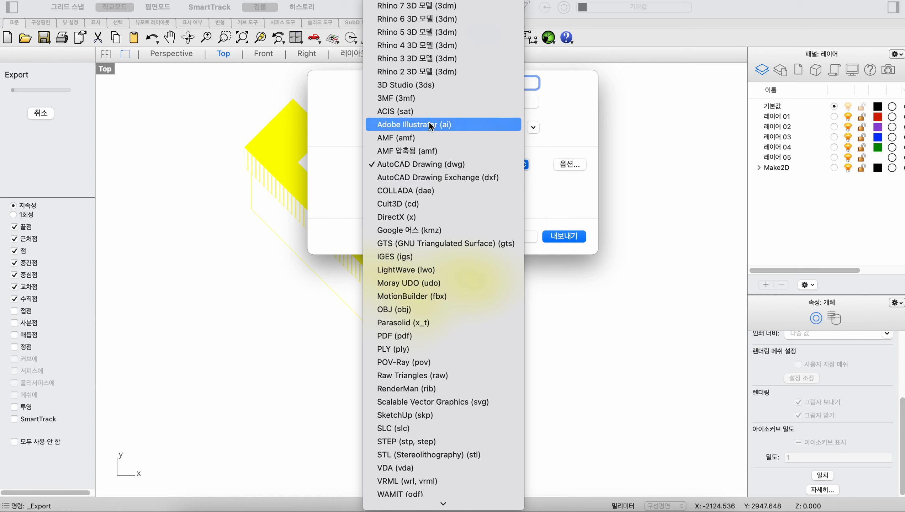
click(659, 289)
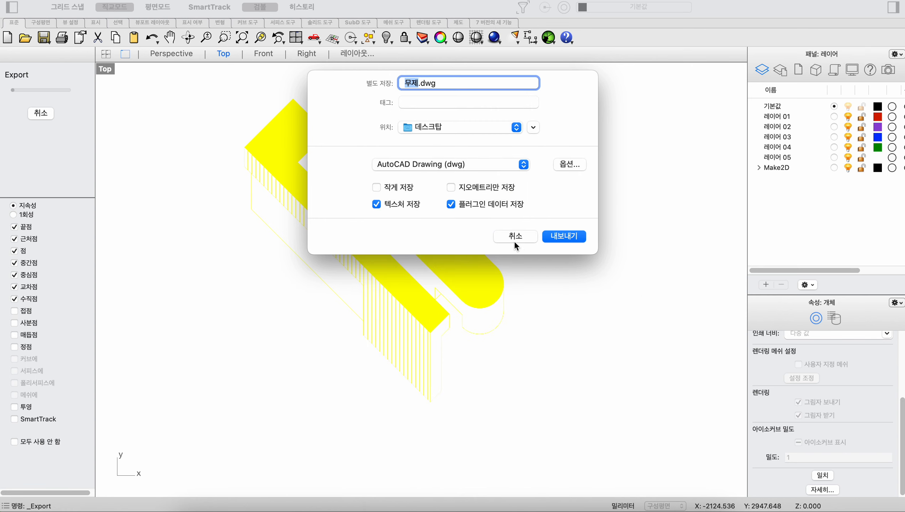
click(518, 237)
click(517, 238)
Move the hatched oblique drawing along positive X, past the reference images to the area above the original solid.
scroll(309, 263, down, 6)
drag(441, 356, 154, 144)
scroll(215, 201, down, 5)
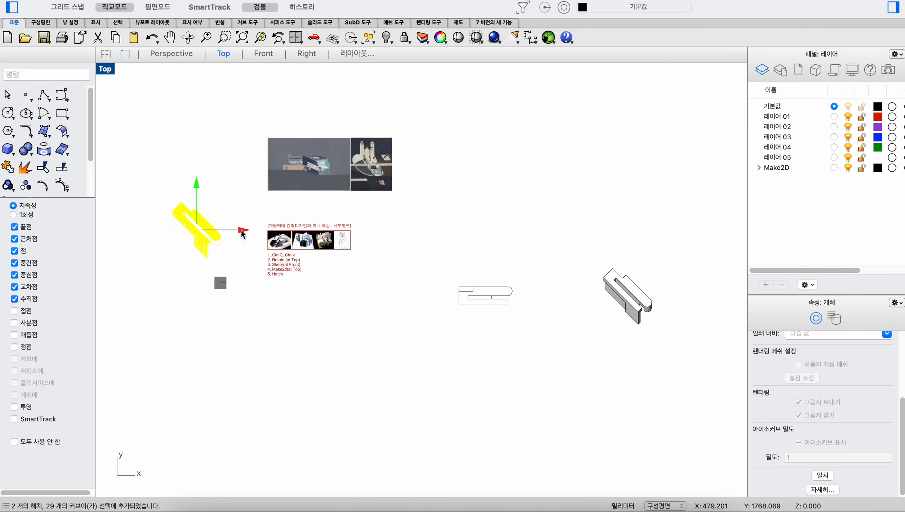
drag(242, 234, 543, 248)
scroll(553, 280, up, 3)
key(Escape)
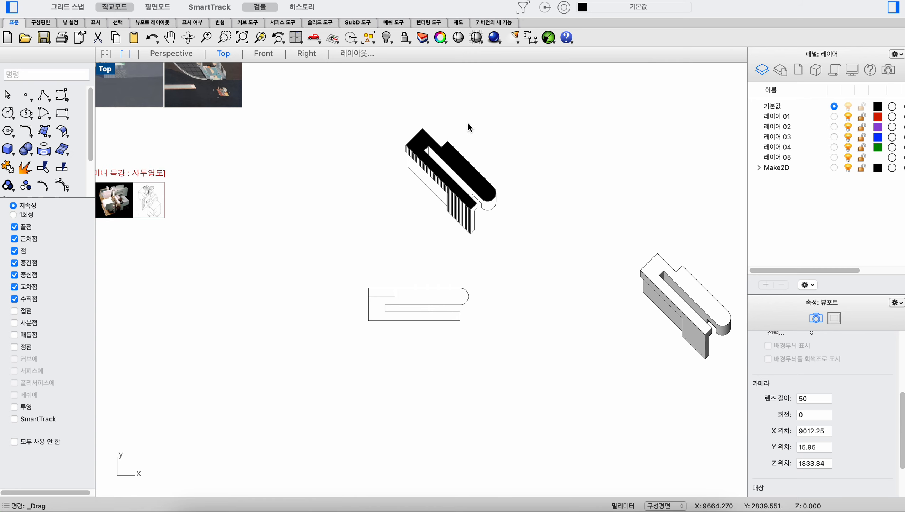
Zoom to the original unsheared solid in the maximized Perspective view and examine it from oblique, overhead and side angles.
click(391, 297)
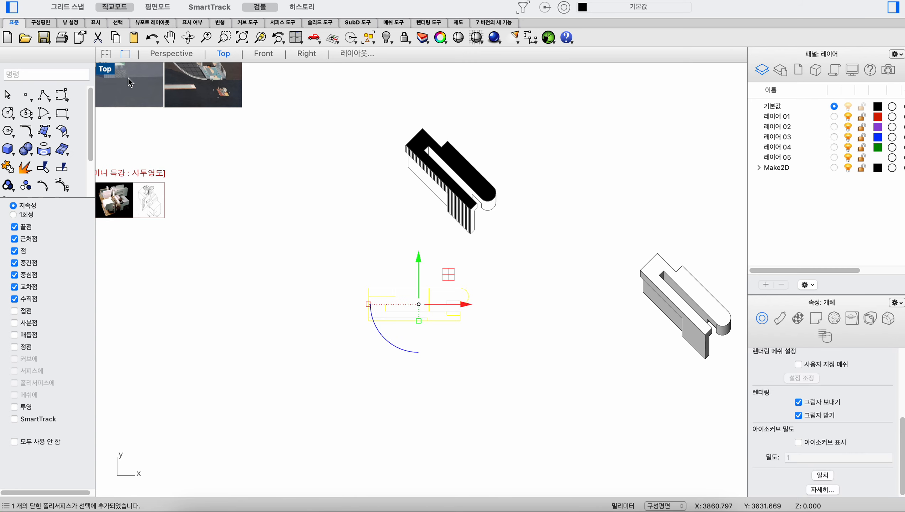
double_click(108, 71)
double_click(439, 70)
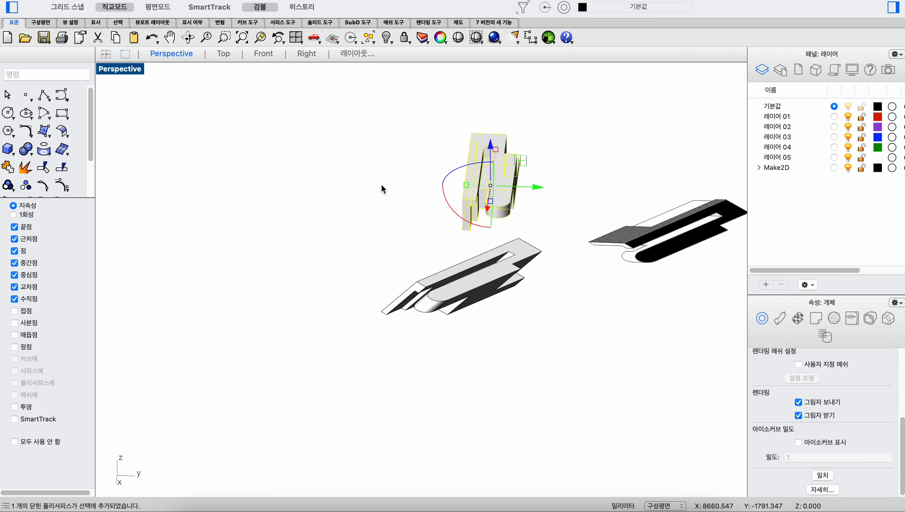
right_drag(381, 184, 408, 186)
text(zs)
key(Return)
click(492, 137)
right_drag(494, 199, 484, 230)
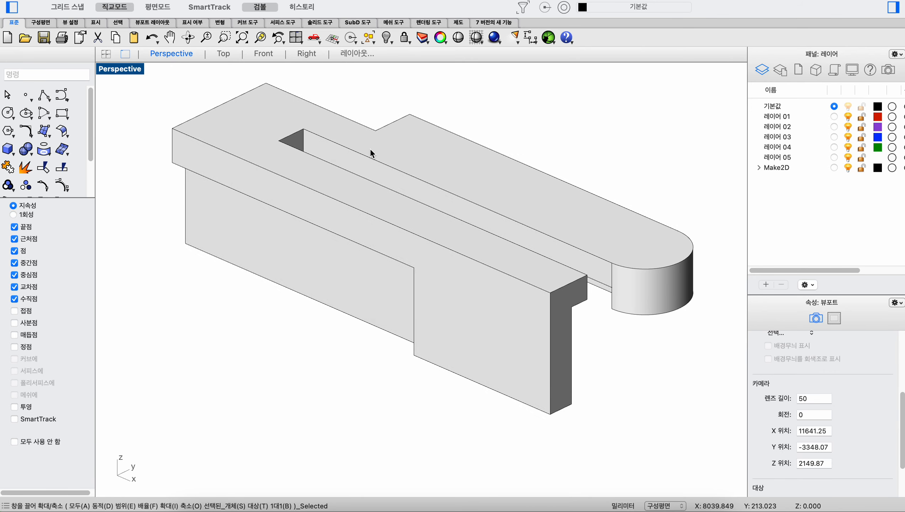
scroll(430, 209, down, 3)
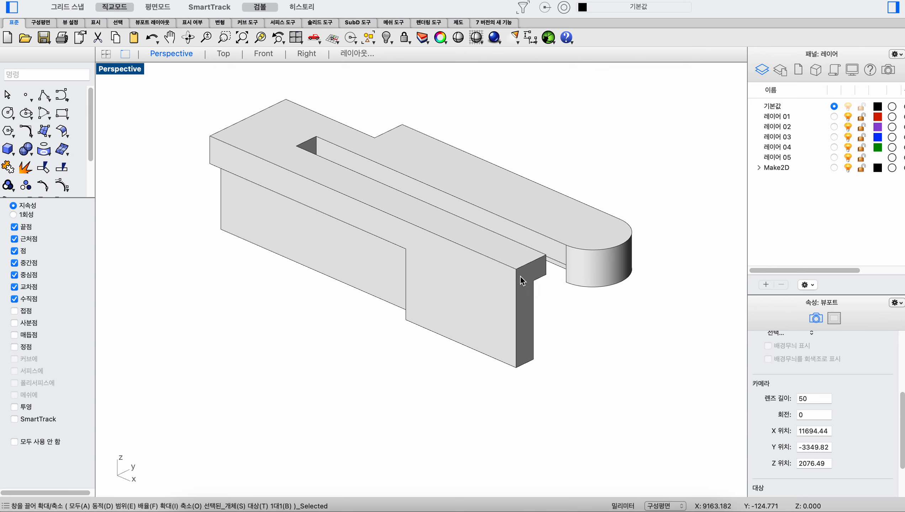
right_drag(510, 276, 520, 312)
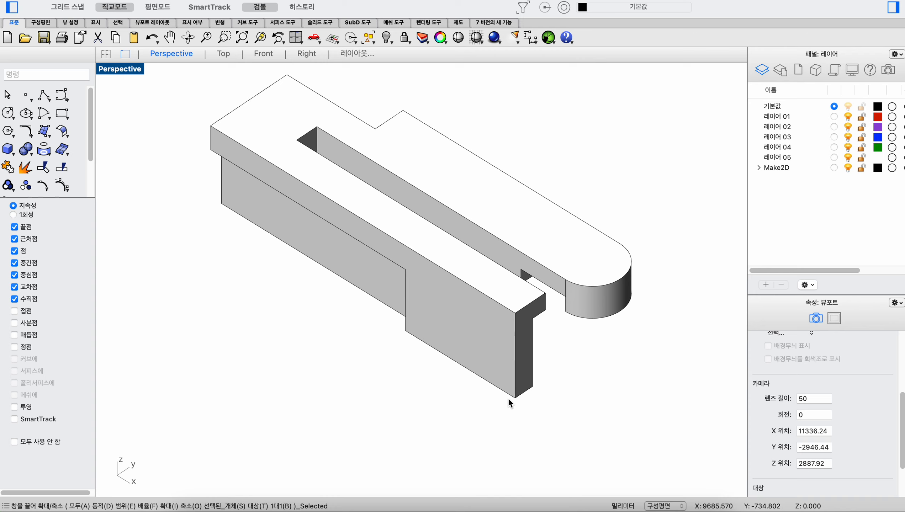
right_drag(547, 269, 543, 316)
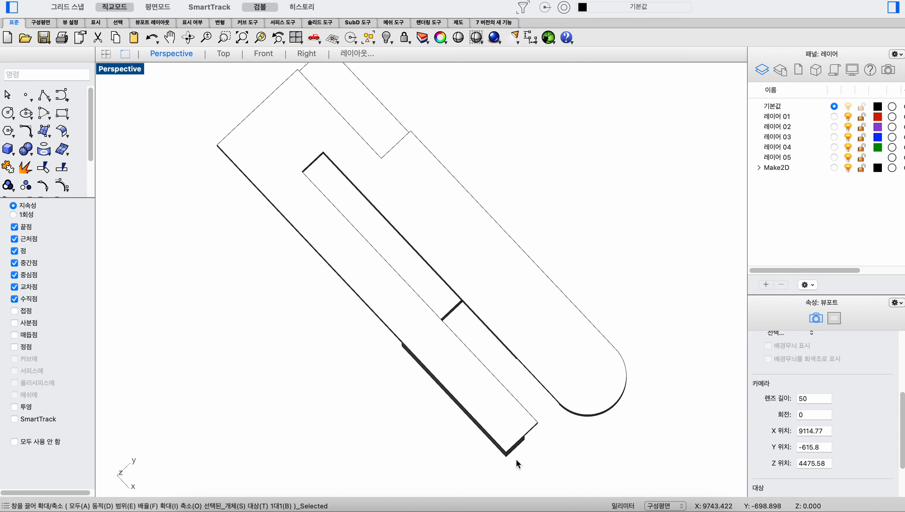
right_drag(517, 461, 516, 372)
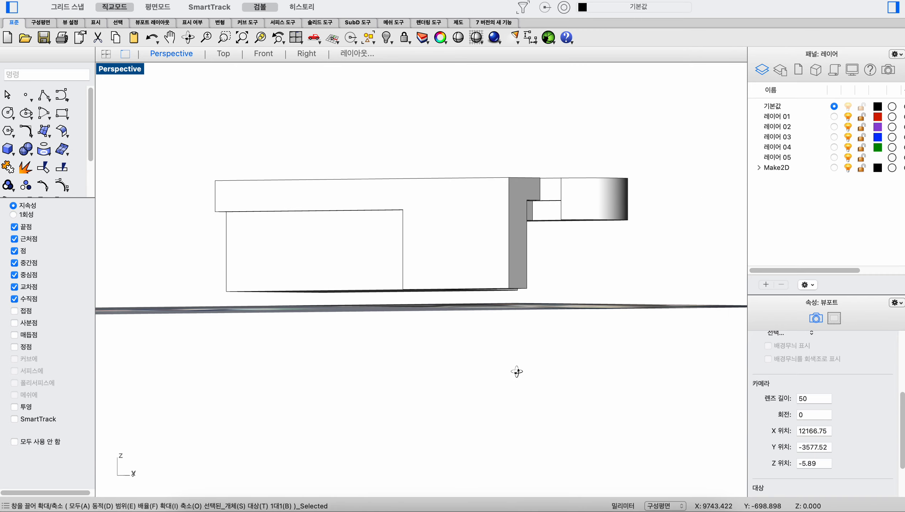
right_drag(501, 229, 469, 323)
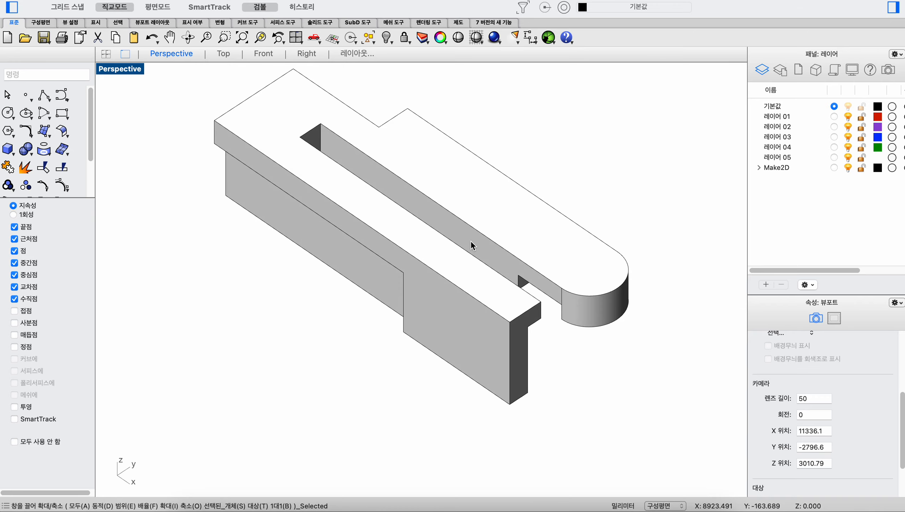
mouse_move(464, 263)
right_down()
mouse_move(459, 211)
mouse_move(453, 277)
mouse_move(461, 263)
right_up()
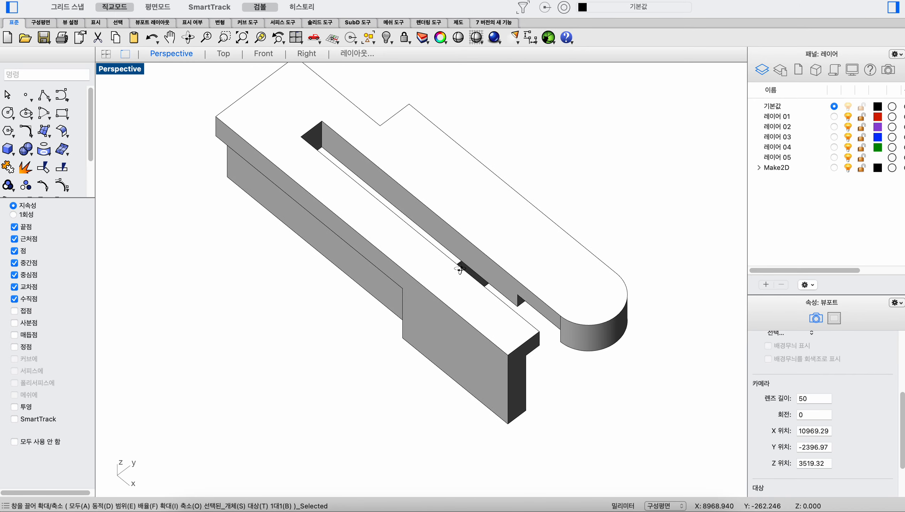
Create a Make2D drawing of the original solid from the Perspective view, using view projection and the Make2D layer.
scroll(457, 282, down, 3)
click(450, 287)
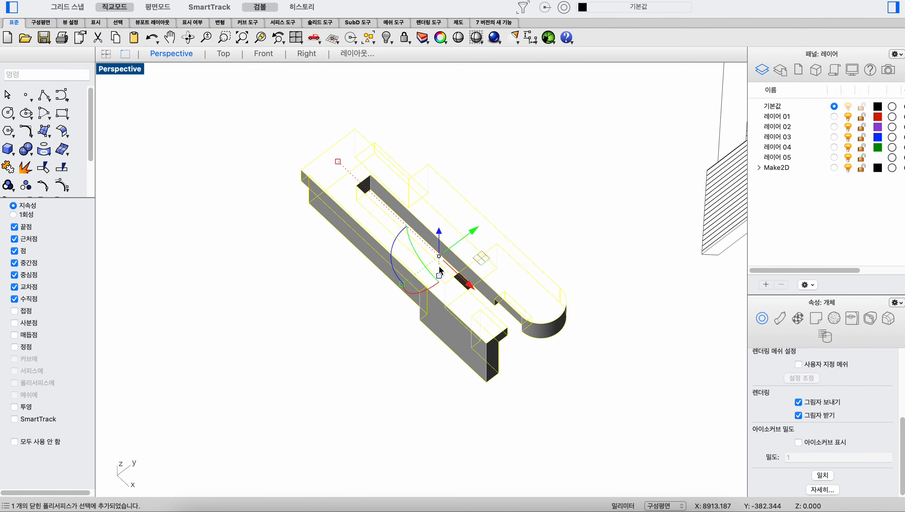
text(Make2D)
key(Return)
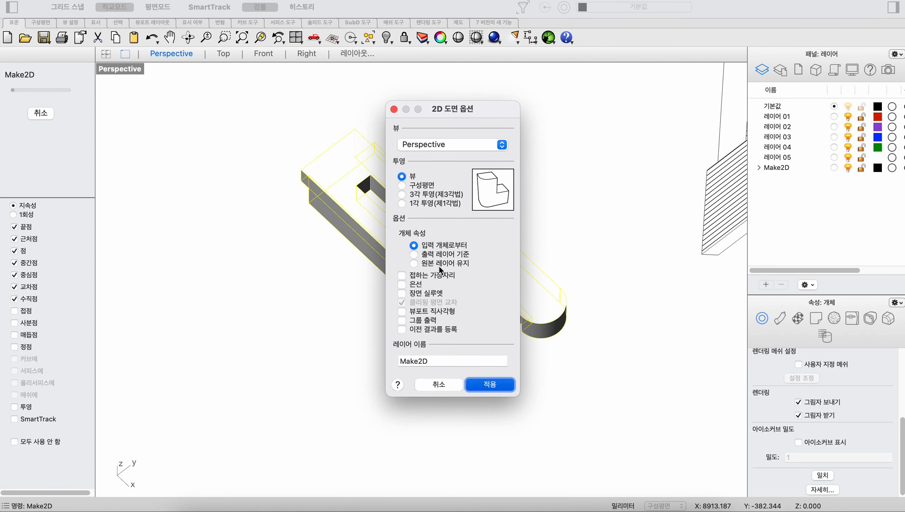
key(Return)
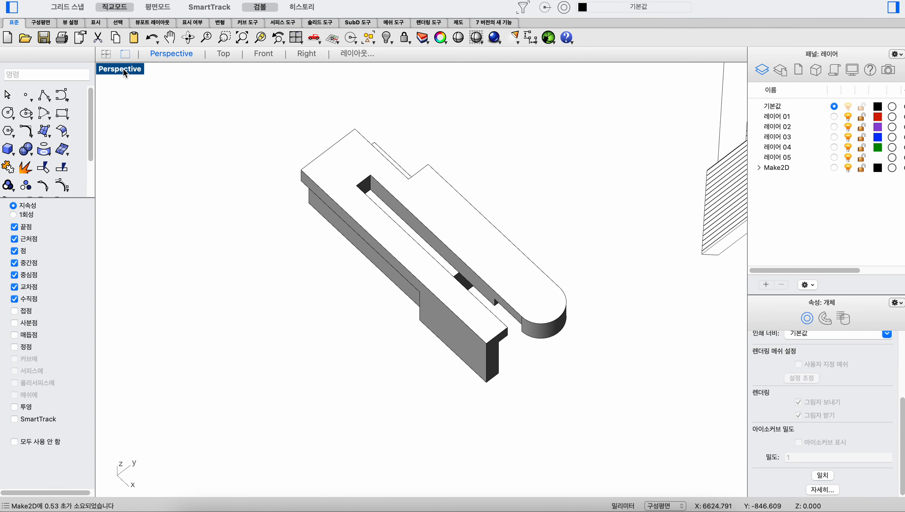
Move the new perspective linework along positive X in the maximized Top view, placing it beside the hatched oblique drawing.
double_click(124, 73)
double_click(108, 72)
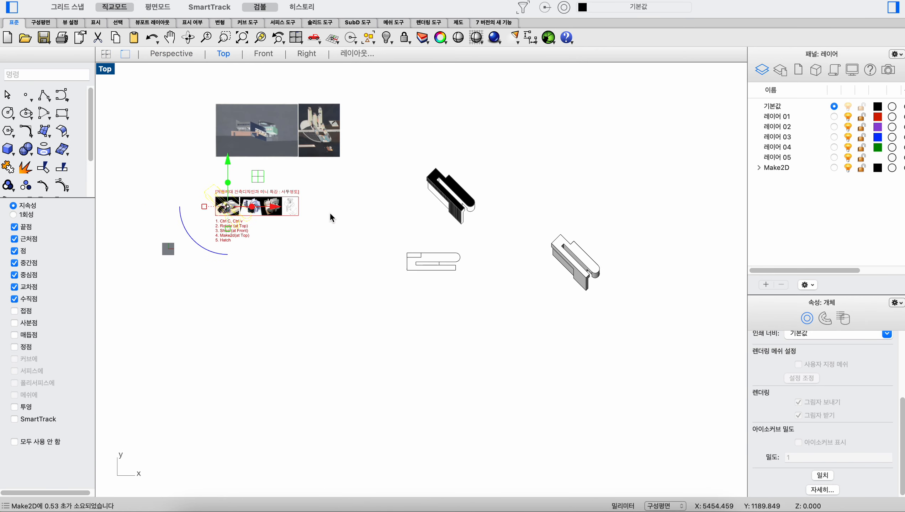
drag(276, 207, 444, 216)
scroll(440, 199, up, 8)
click(500, 290)
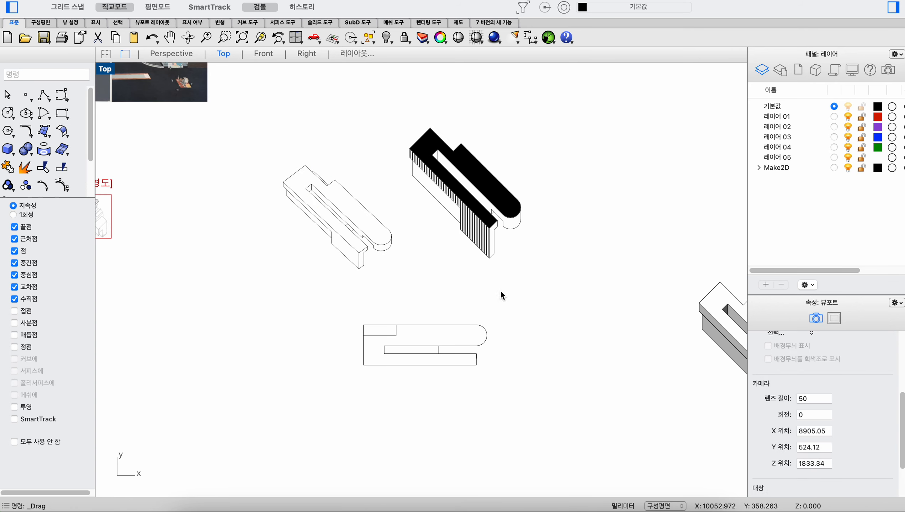
Move the perspective linework and hatched oblique drawing together along positive X, and frame them side by side for comparison.
mouse_move(560, 311)
mouse_down()
mouse_move(285, 111)
mouse_move(271, 88)
mouse_up()
right_drag(477, 200, 371, 237)
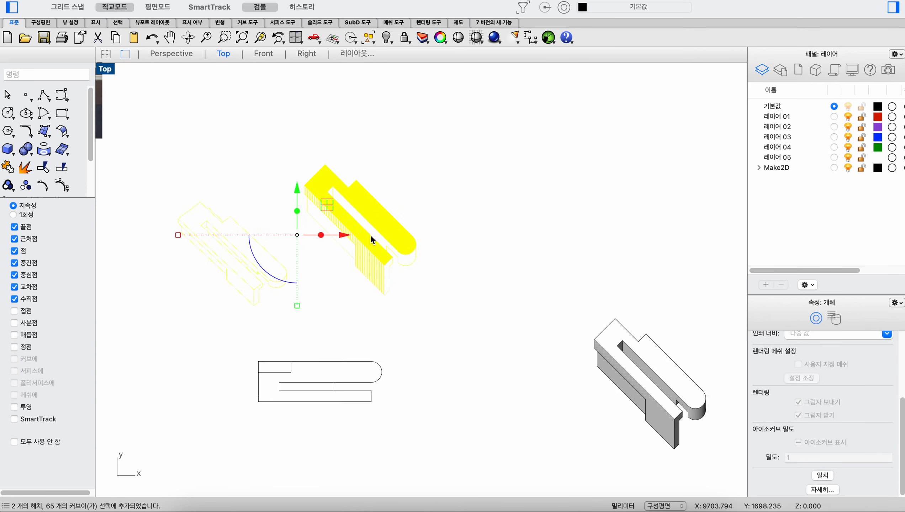
drag(371, 238, 416, 243)
scroll(388, 242, up, 5)
click(414, 291)
right_drag(374, 302, 418, 318)
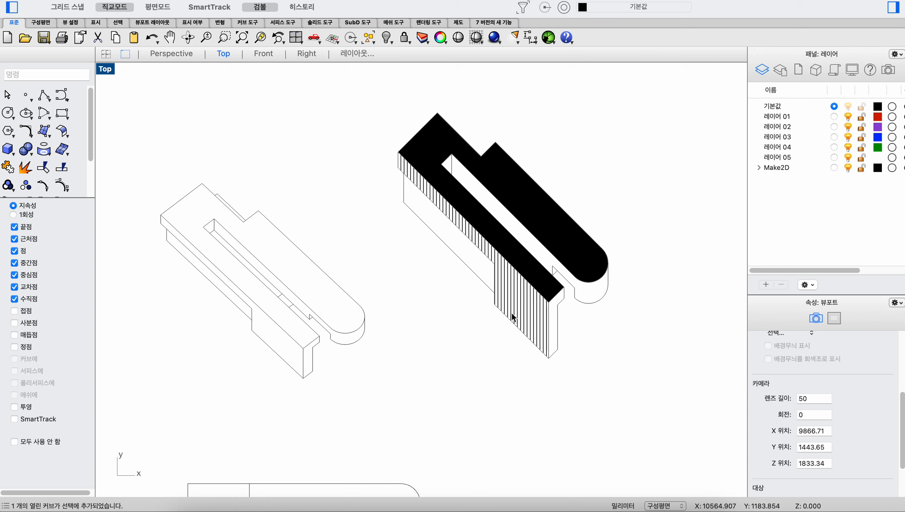
Add a vertical linear dimension to the front corner edge at the lower end of the hatched oblique drawing.
right_drag(599, 338, 585, 303)
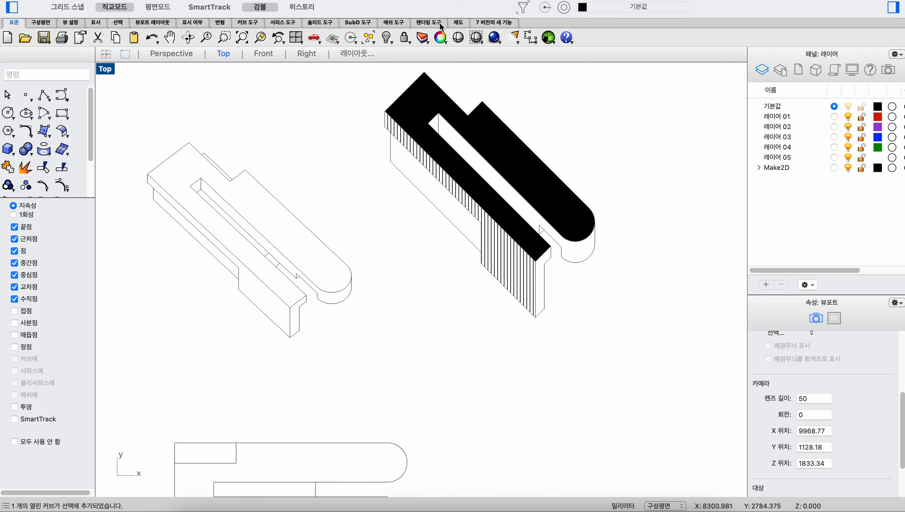
click(531, 37)
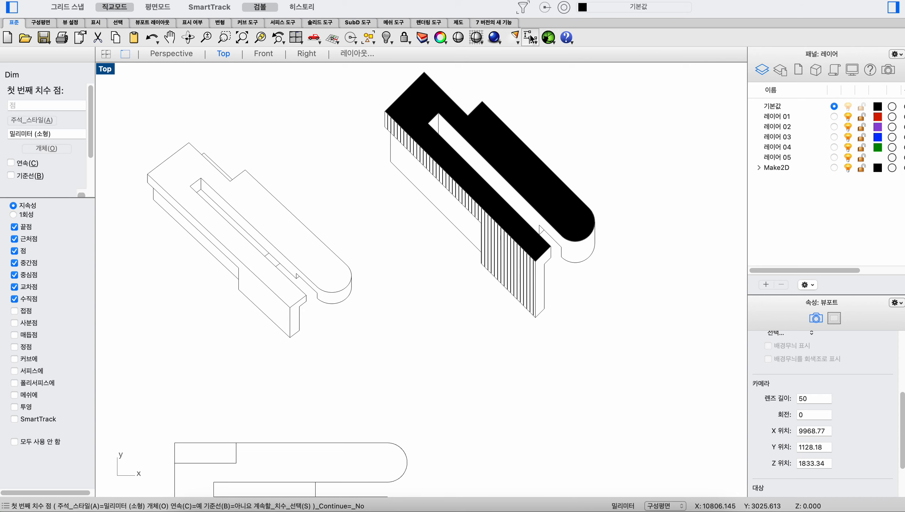
click(541, 260)
click(535, 319)
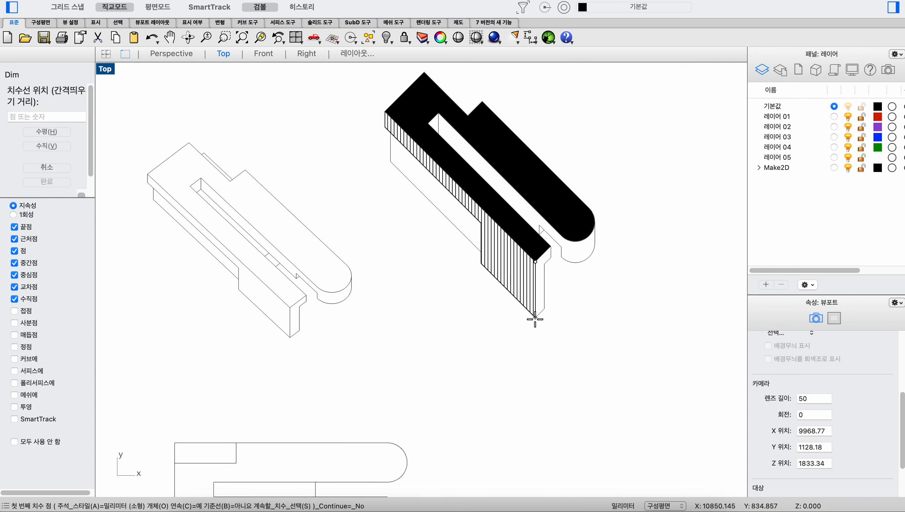
click(630, 318)
click(630, 309)
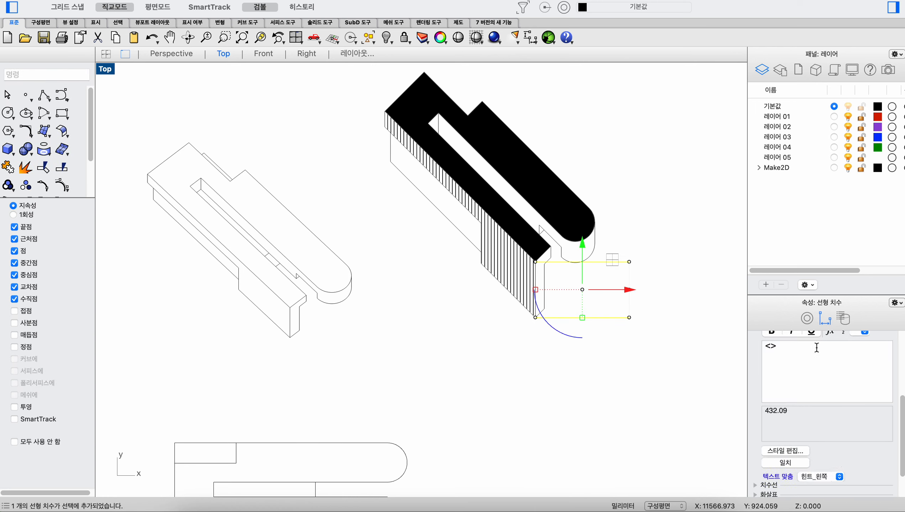
Set the text height of the linear dimension to 100.
scroll(816, 347, up, 5)
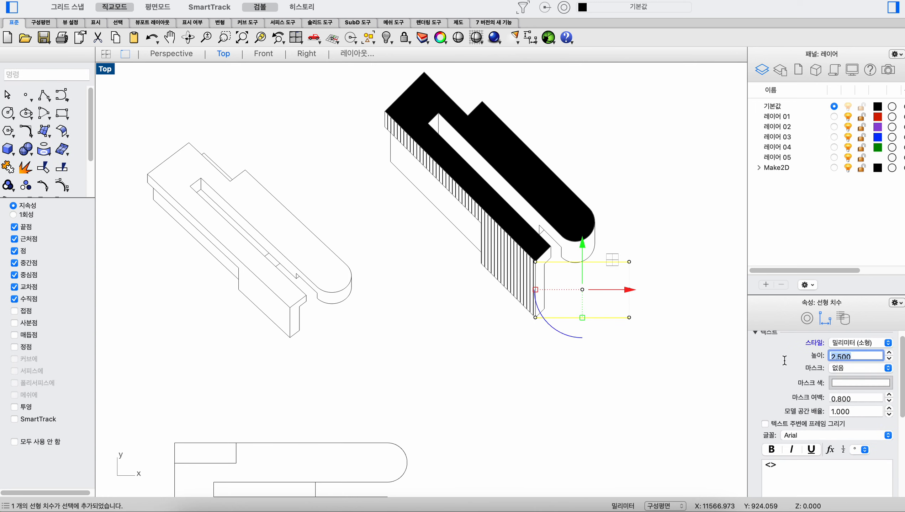
text(100)
click(631, 328)
scroll(632, 325, up, 5)
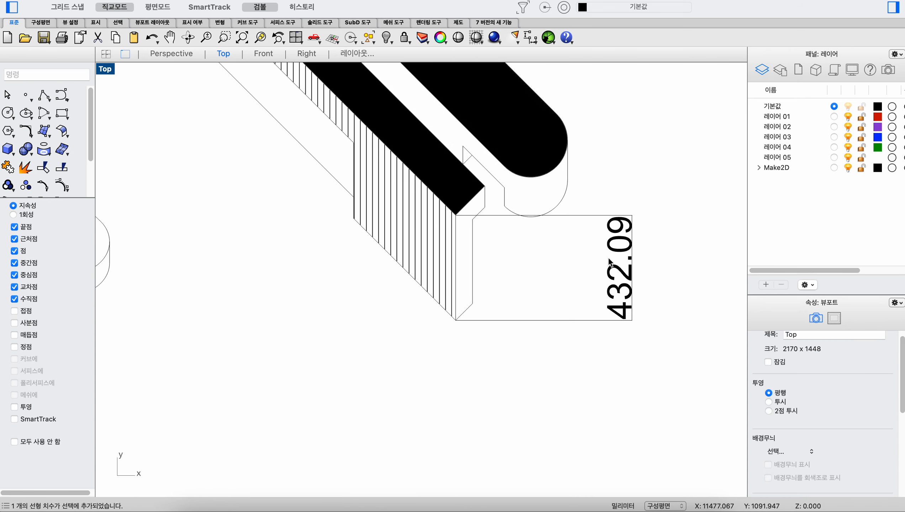
scroll(610, 264, down, 2)
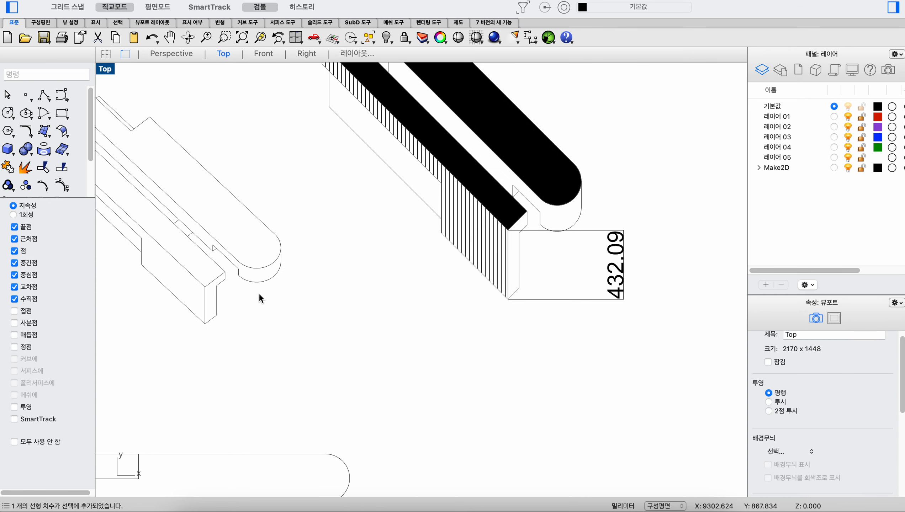
scroll(260, 296, down, 3)
Measure the matching vertical corner edge on the original solid in the maximized Perspective view, using a temporary polyline that is cancelled.
double_click(104, 69)
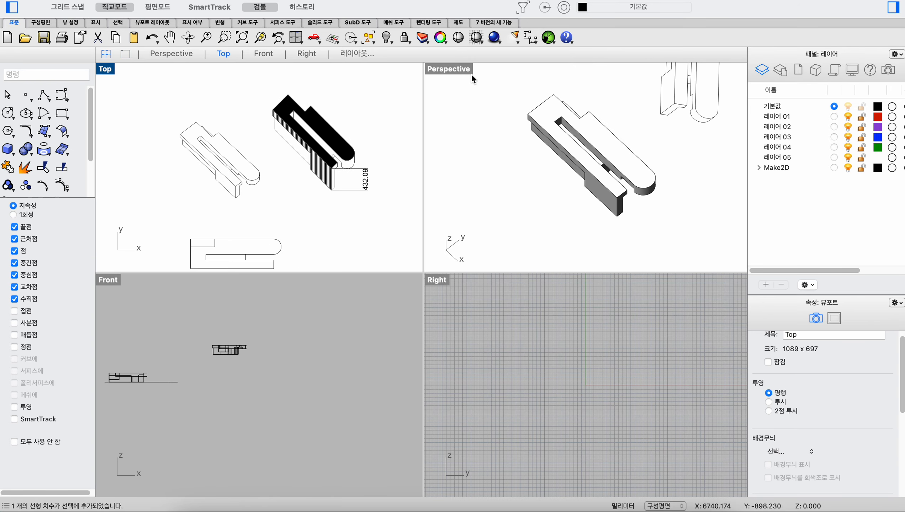
double_click(449, 69)
right_drag(376, 268, 380, 247)
click(453, 318)
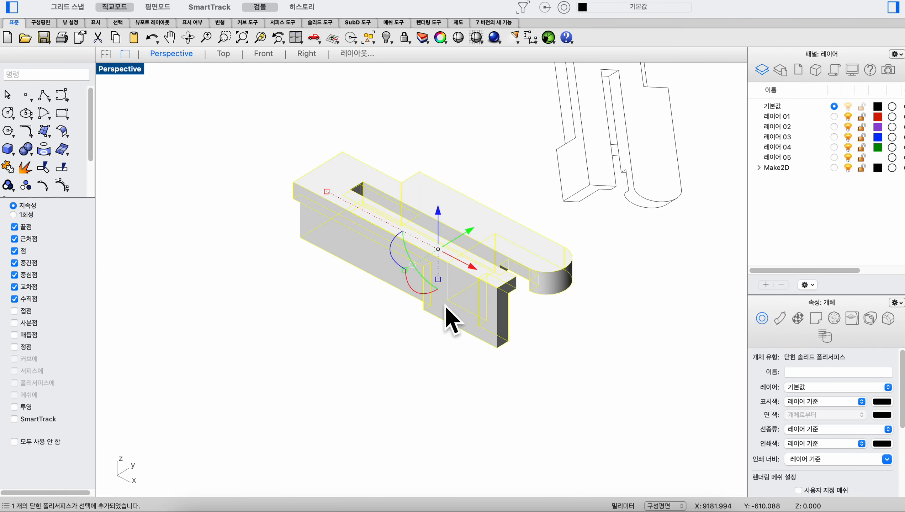
right_drag(452, 318, 480, 293)
click(548, 337)
mouse_move(549, 323)
right_down()
mouse_move(528, 309)
mouse_move(537, 309)
right_up()
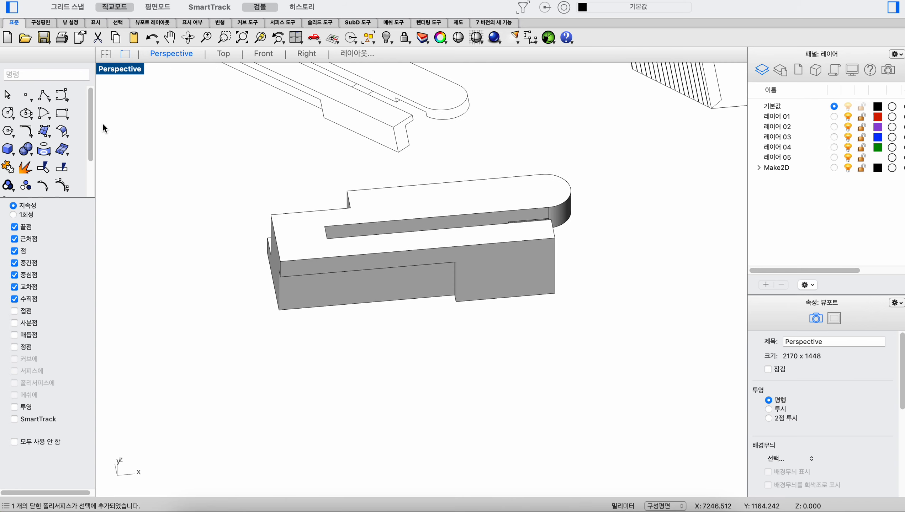
click(45, 96)
scroll(592, 256, up, 6)
right_drag(592, 257, 552, 231)
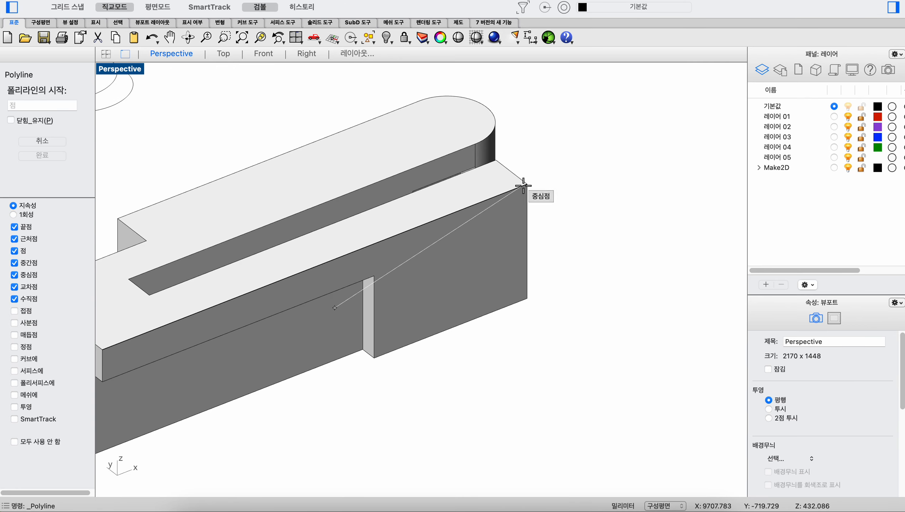
click(525, 185)
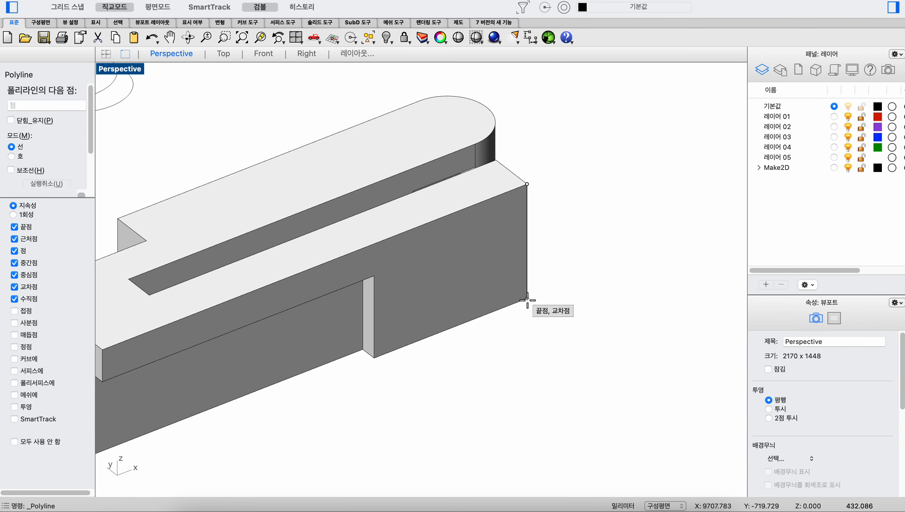
key(Escape)
scroll(529, 301, down, 7)
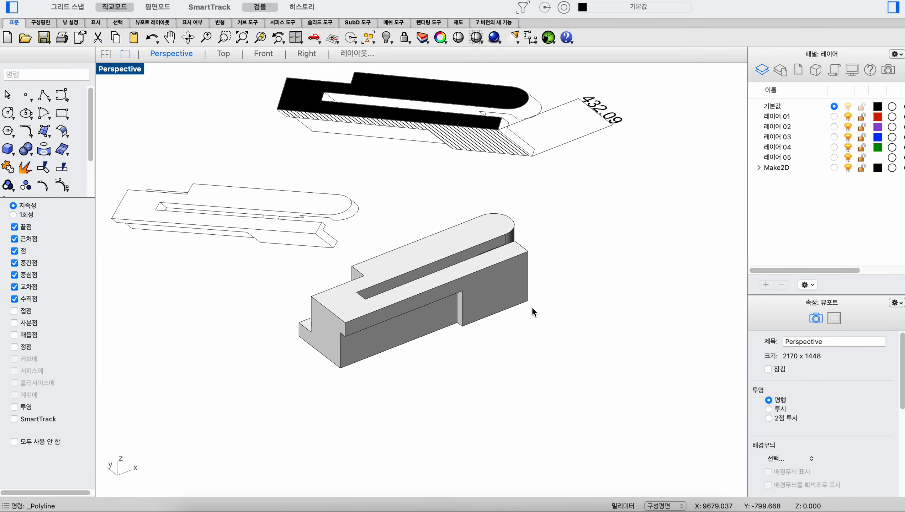
Return to the maximized Top view and delete the linear dimension from the hatched oblique drawing.
right_drag(532, 307, 464, 292)
scroll(477, 301, down, 5)
double_click(110, 69)
double_click(105, 70)
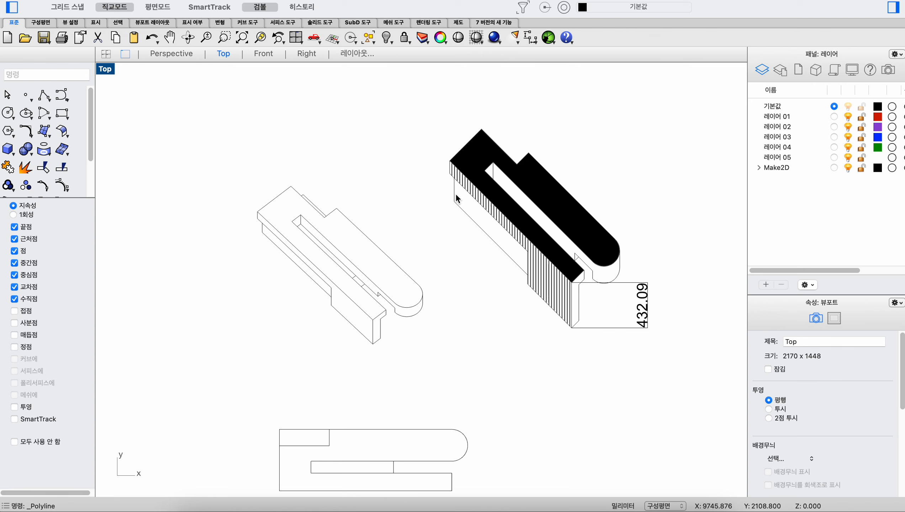
scroll(343, 323, up, 3)
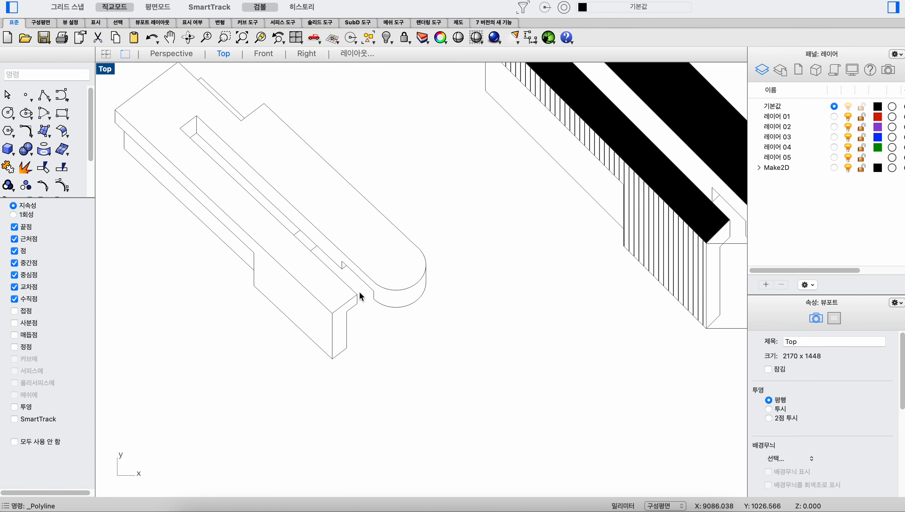
scroll(362, 296, down, 2)
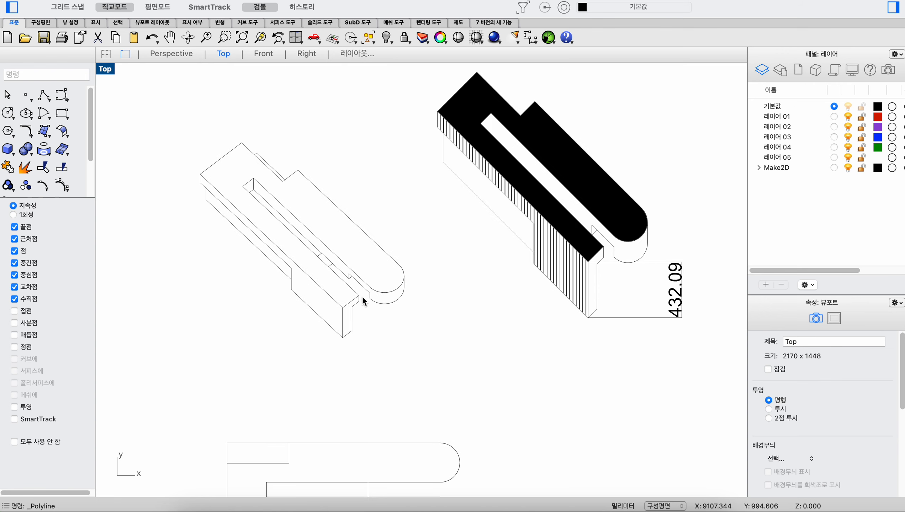
scroll(443, 330, down, 2)
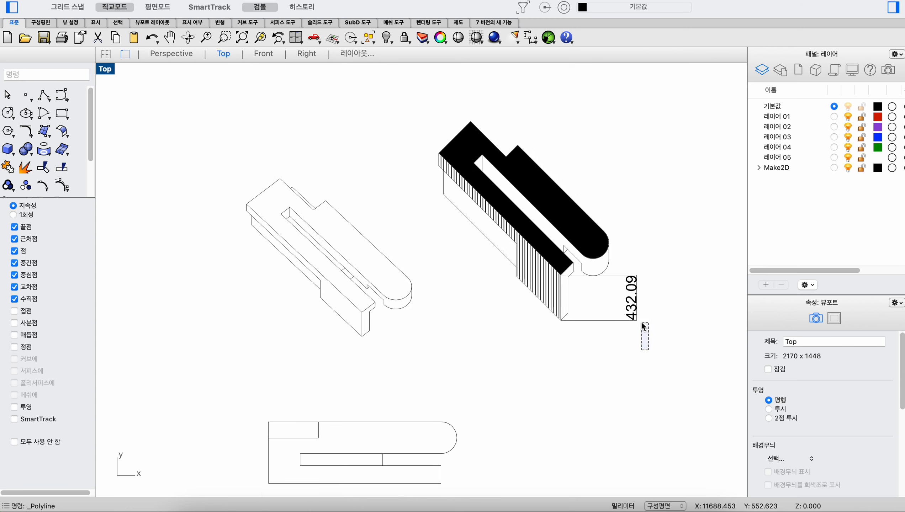
drag(642, 323, 634, 316)
key(Delete)
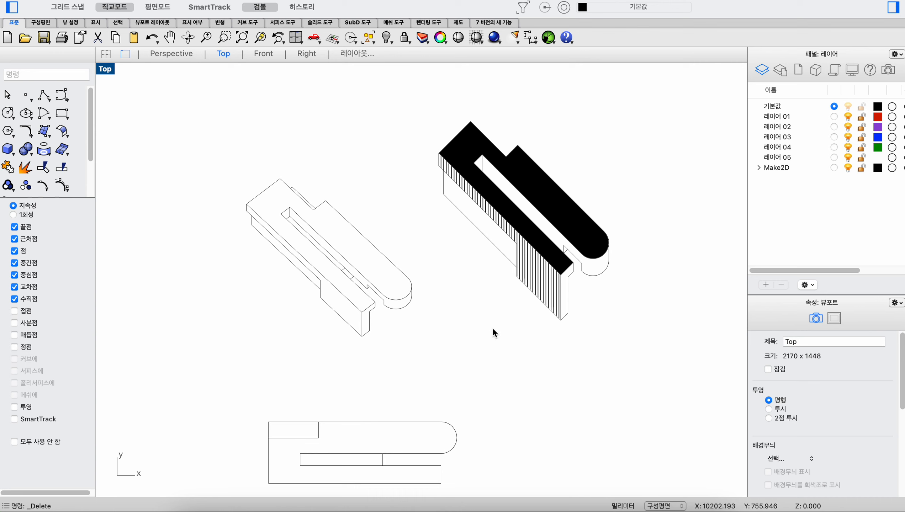
Move the perspective linework along negative X, farther away from the hatched oblique drawing.
scroll(466, 326, up, 2)
drag(440, 377, 215, 157)
drag(329, 230, 320, 191)
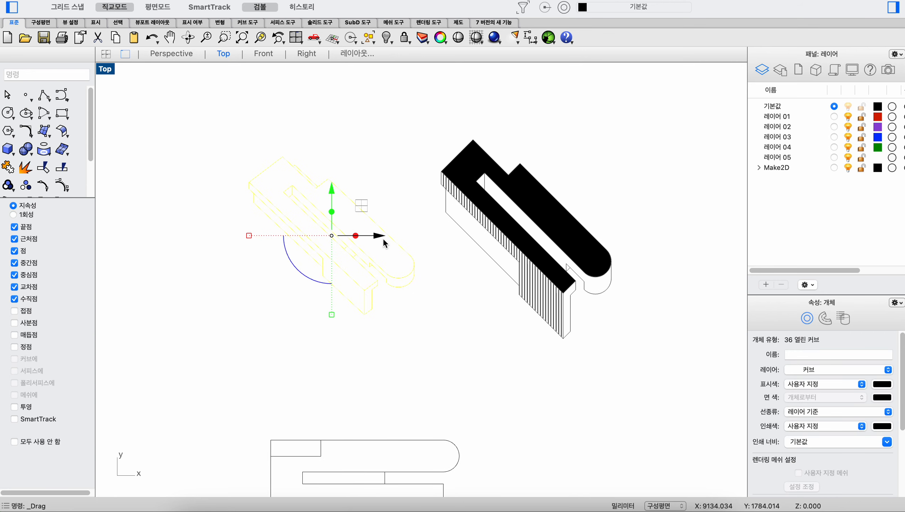
drag(382, 238, 334, 239)
click(404, 250)
Move the solid black hatch of the oblique drawing about 541 mm along negative Y, and undo the move.
click(542, 249)
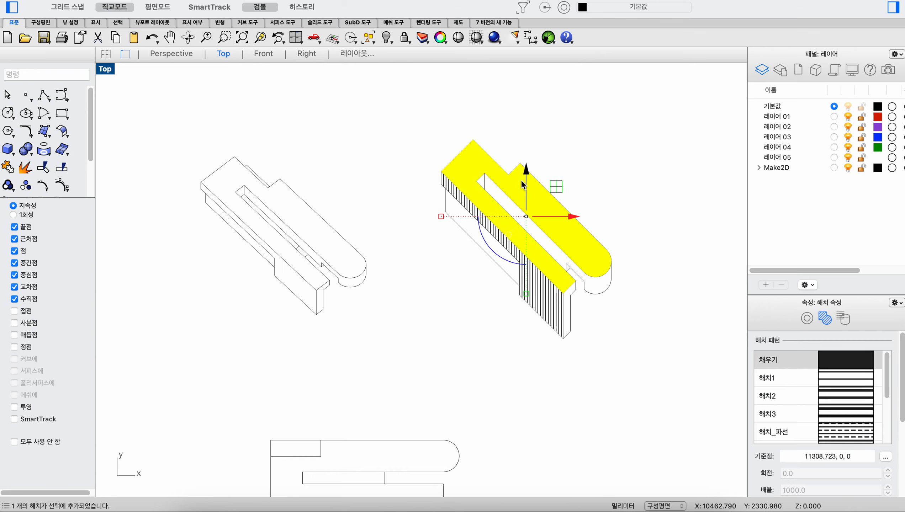
drag(525, 179, 526, 233)
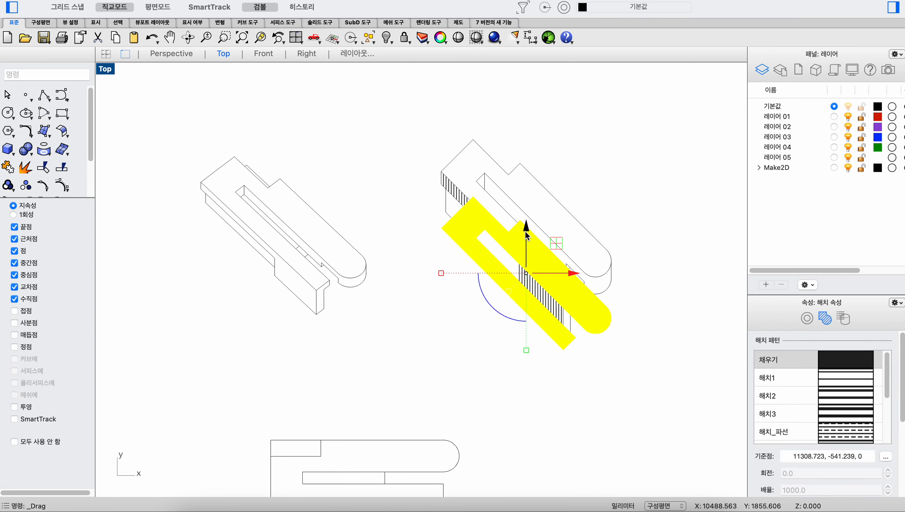
key(super+z)
click(501, 115)
Add an angular dimension between the two edges meeting at the uppermost corner of the perspective linework.
scroll(470, 150, up, 8)
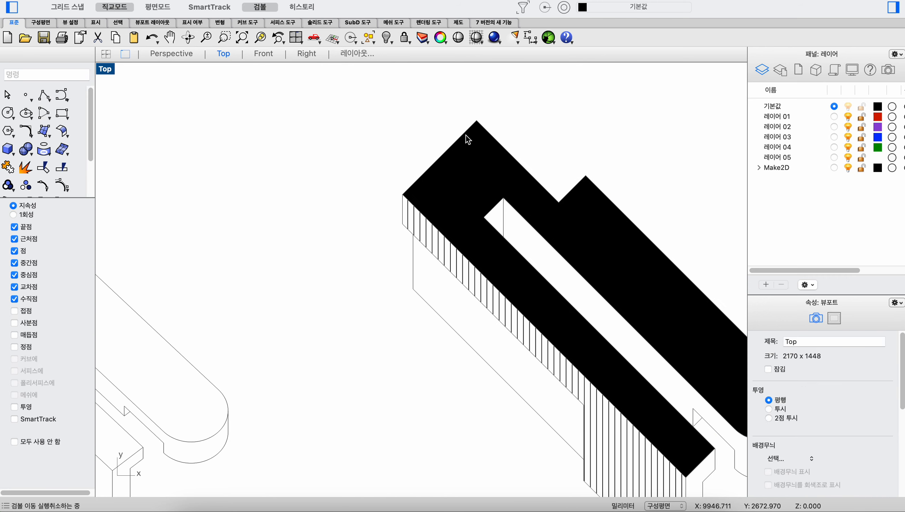
scroll(497, 158, down, 8)
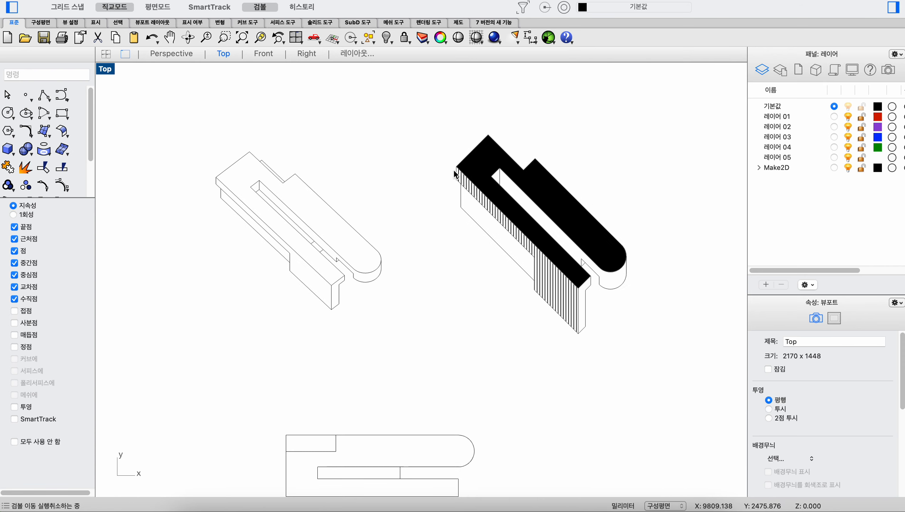
scroll(237, 145, up, 6)
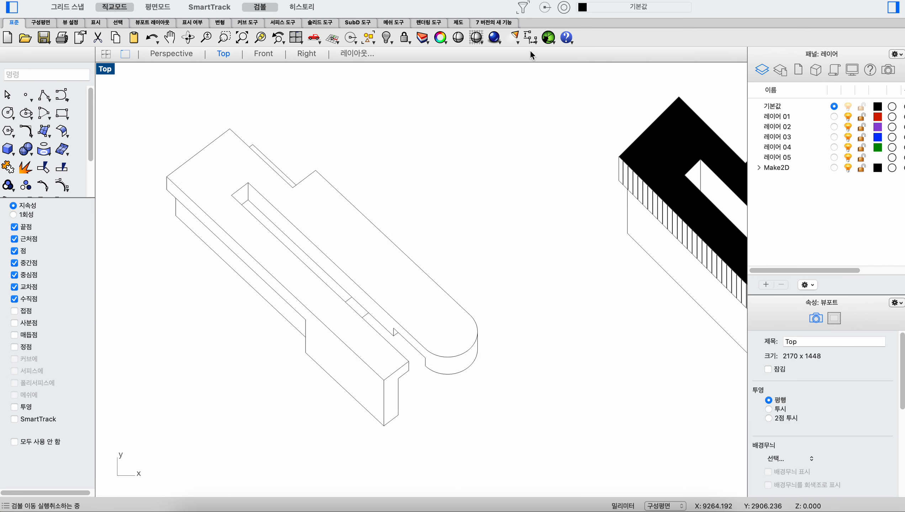
scroll(493, 122, down, 5)
click(533, 41)
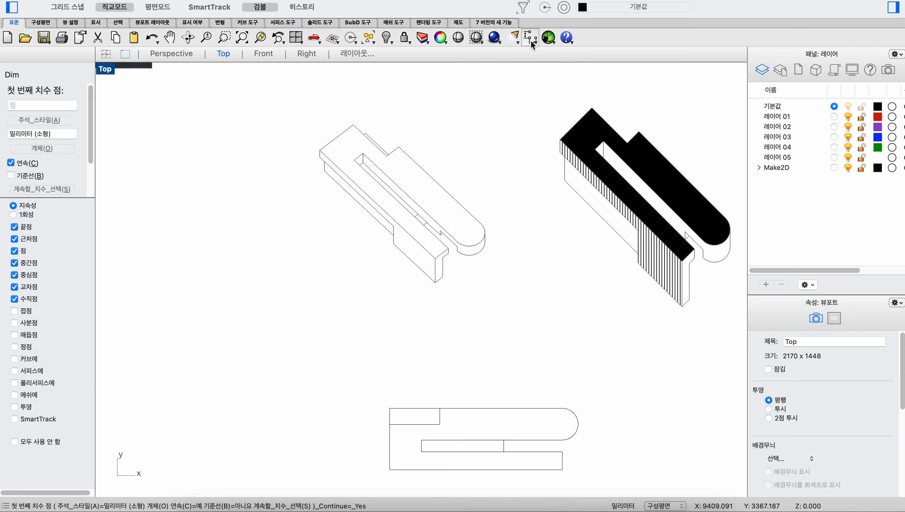
click(530, 39)
click(191, 36)
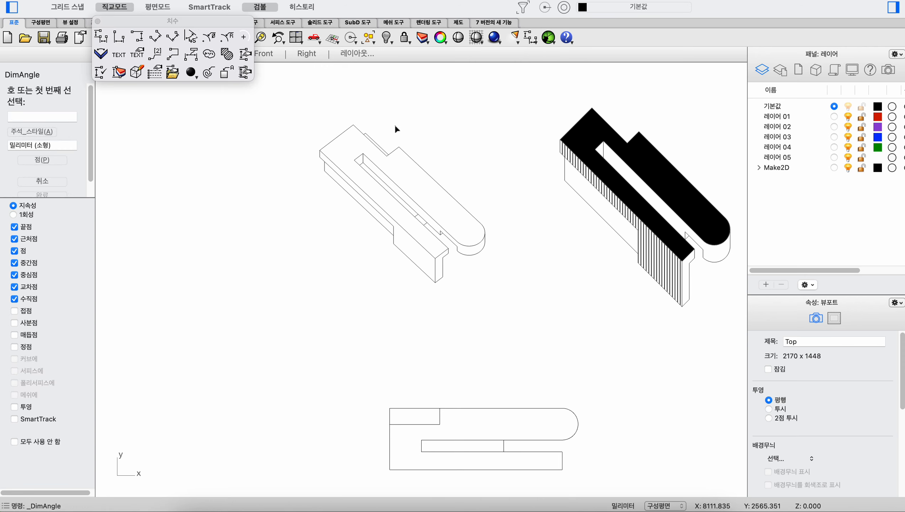
scroll(359, 122, up, 5)
click(353, 135)
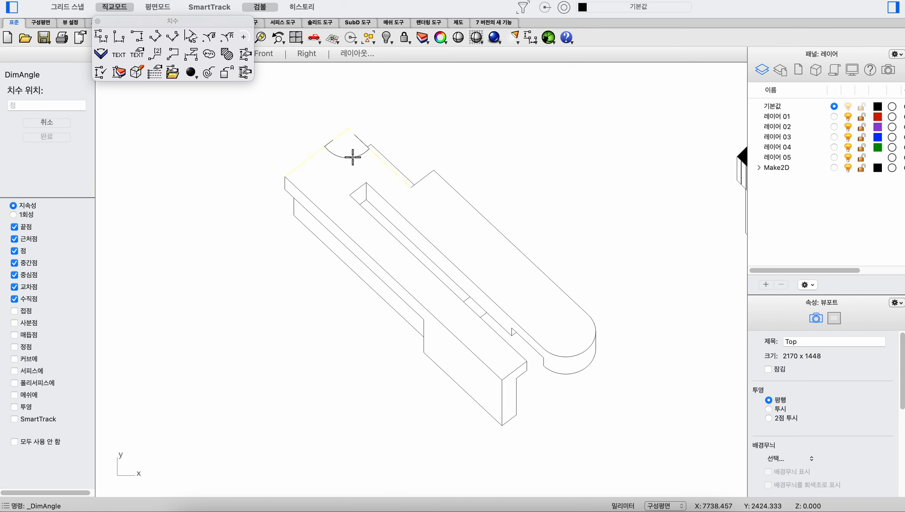
click(337, 159)
click(345, 165)
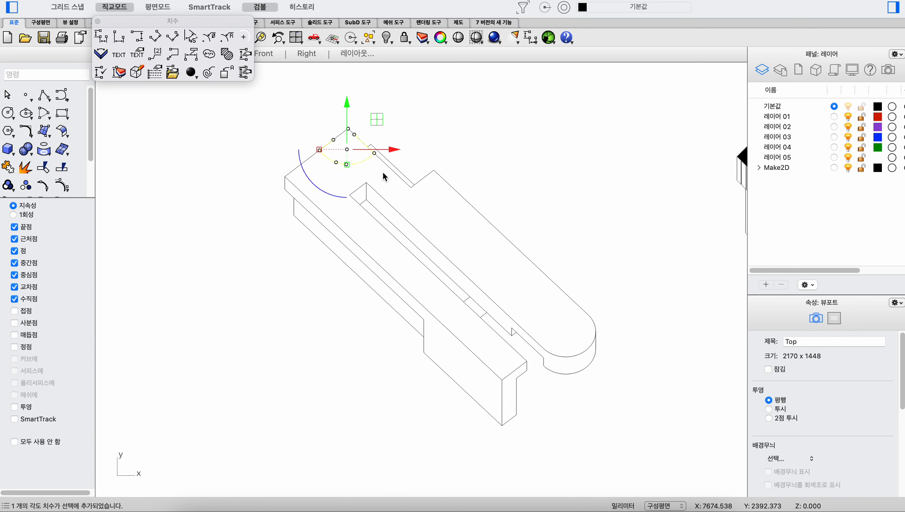
Set the text height of the perspective drawing's angular dimension to 100.
double_click(862, 367)
text(100)
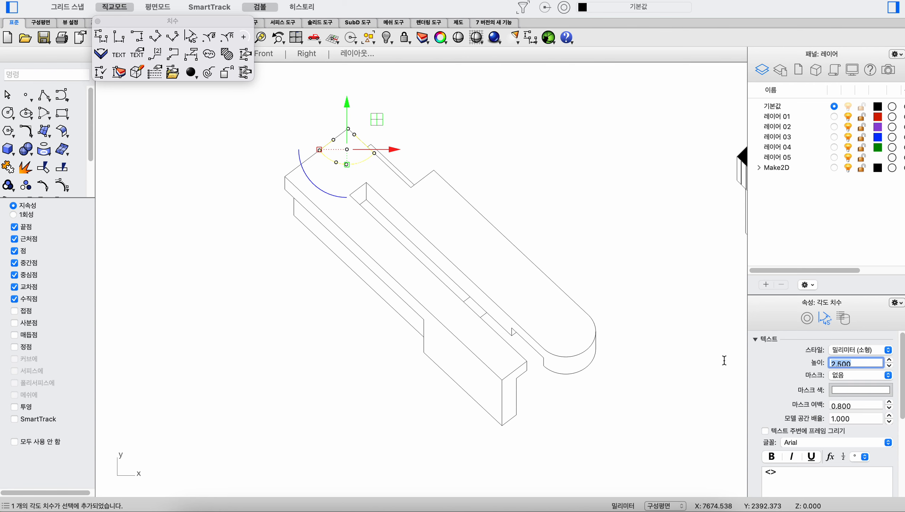
key(Return)
click(564, 225)
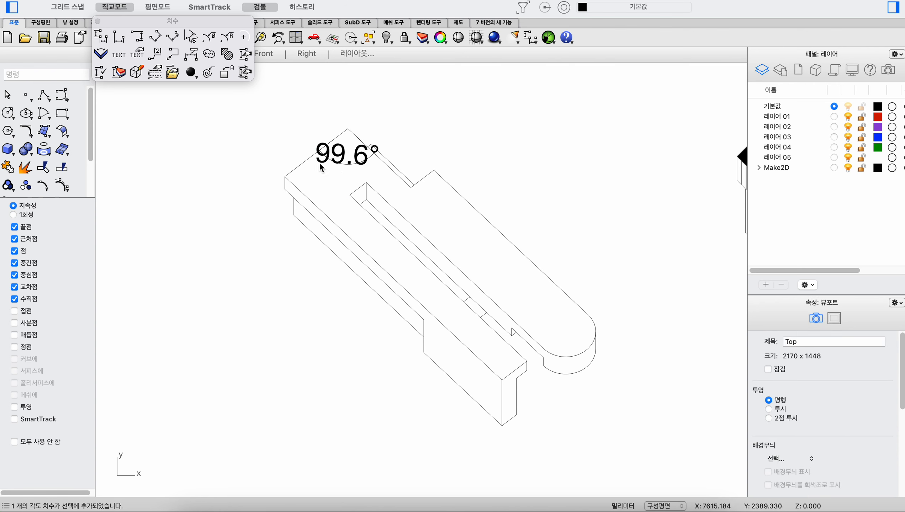
Add an angular dimension between the two edges meeting at the uppermost corner of the hatched oblique drawing.
right_drag(487, 201, 246, 206)
right_drag(553, 130, 522, 158)
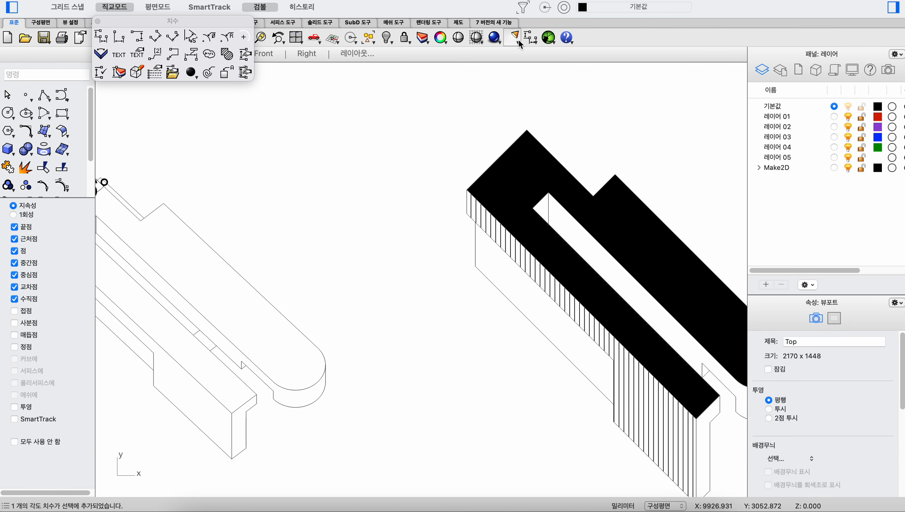
click(191, 36)
click(519, 141)
click(546, 148)
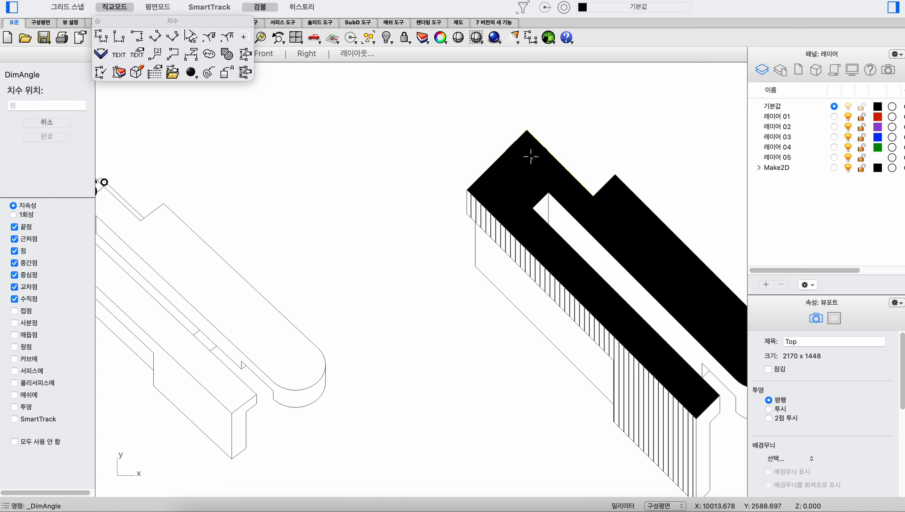
click(518, 168)
Place the oblique drawing's angular dimension inside the uppermost corner and set its text height to 100 mm.
double_click(518, 167)
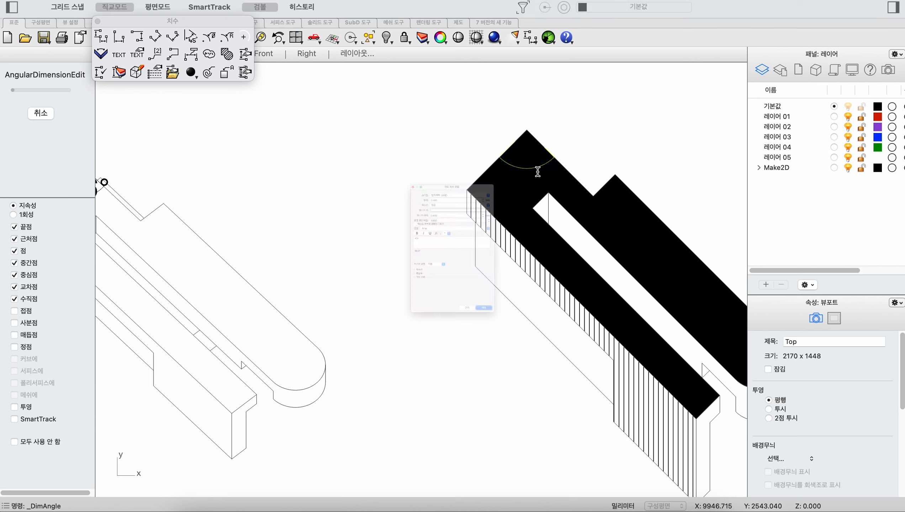
triple_click(418, 102)
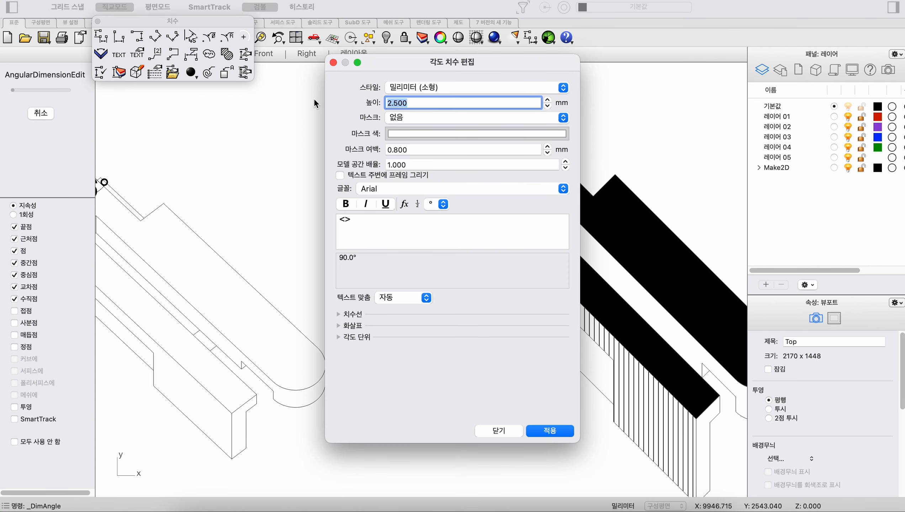
text(1000)
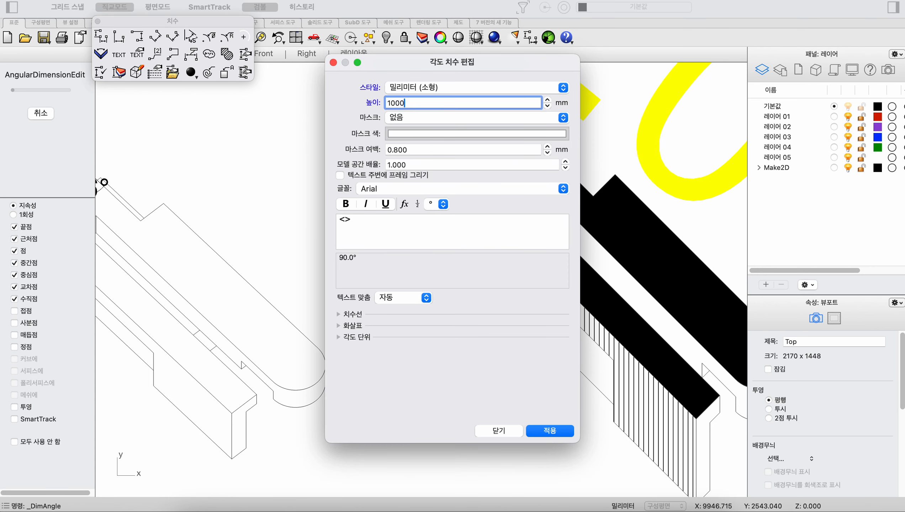
key(BackSpace)
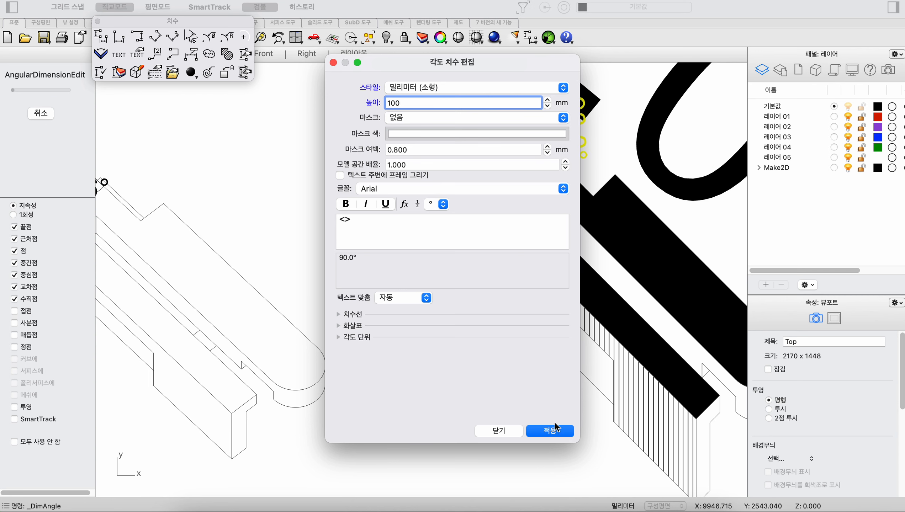
click(555, 428)
Move the angular dimensions of both drawings to the layer 레이어 01.
scroll(637, 134, down, 3)
click(578, 149)
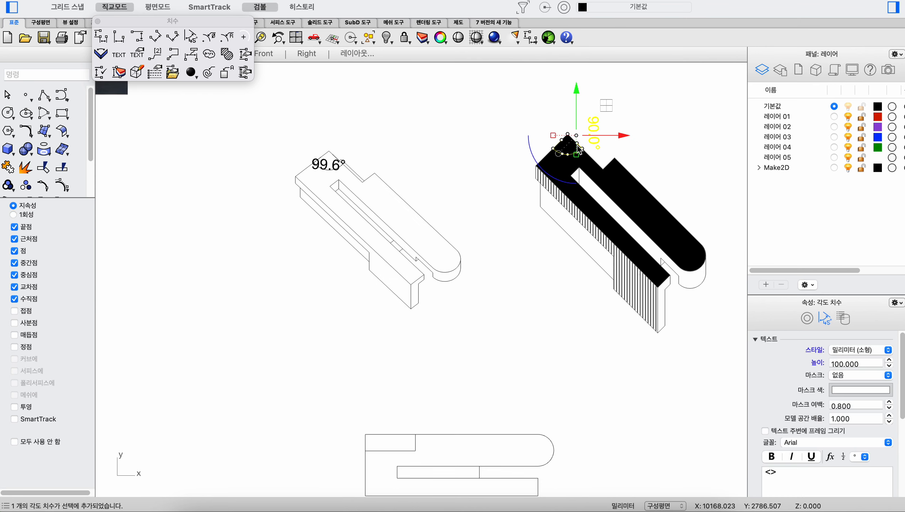
scroll(579, 148, up, 3)
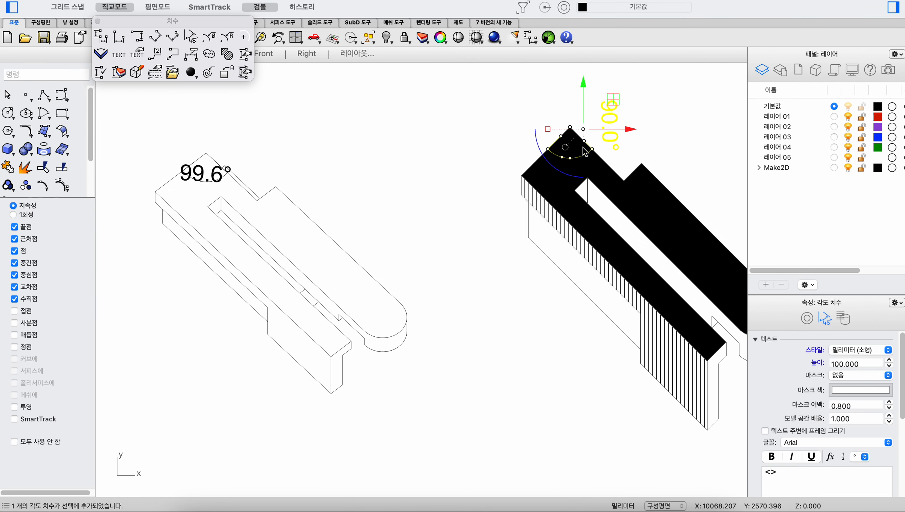
shift+click(203, 182)
right_click(804, 117)
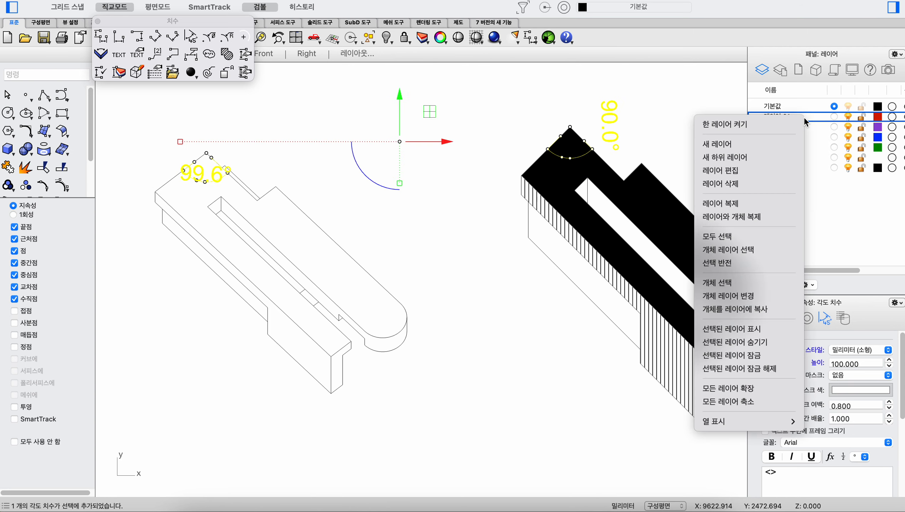
click(759, 296)
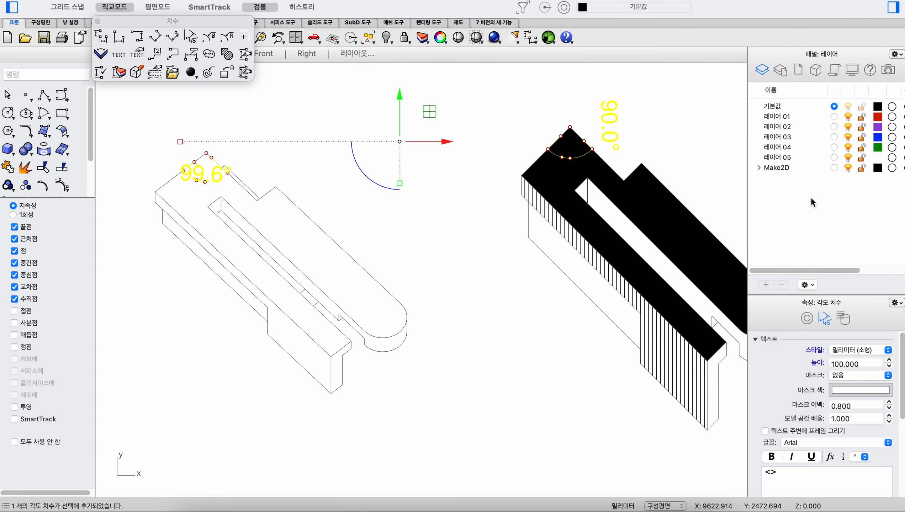
click(671, 157)
right_drag(652, 164, 641, 184)
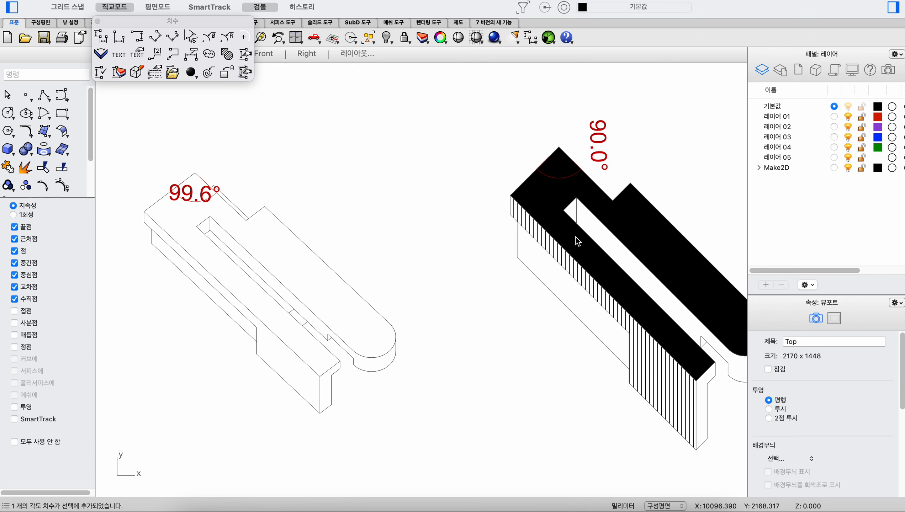
Draw a long horizontal rectangle in the empty area to the upper right of the hatched oblique drawing.
right_drag(576, 243, 449, 218)
scroll(453, 247, down, 2)
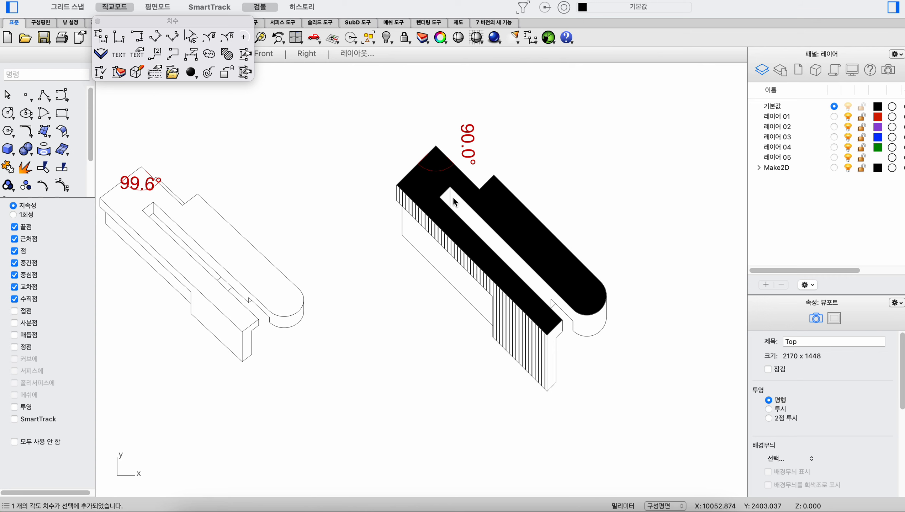
scroll(442, 264, down, 2)
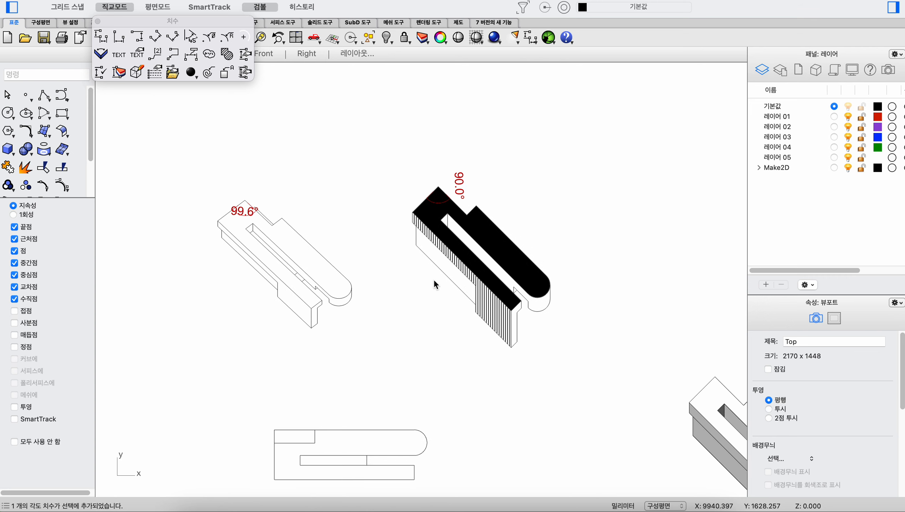
right_drag(434, 280, 377, 294)
click(61, 114)
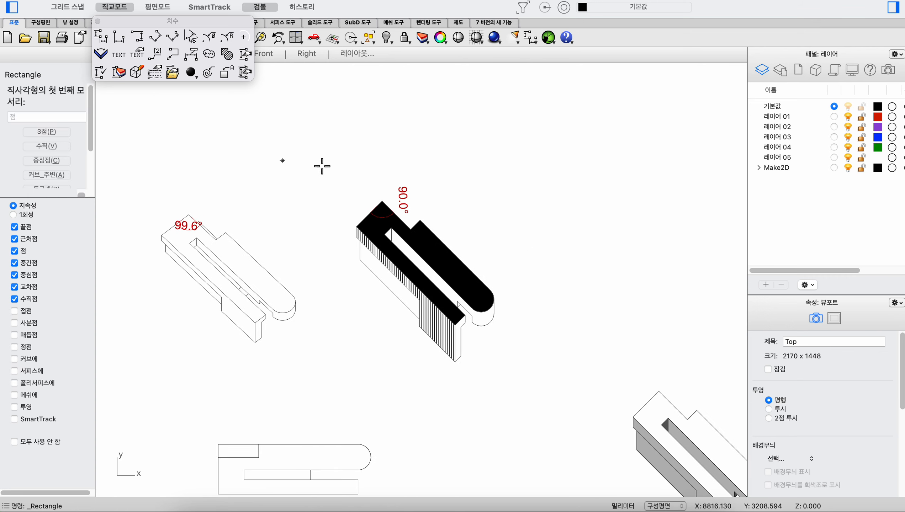
scroll(400, 190, right, 5)
click(380, 171)
click(667, 232)
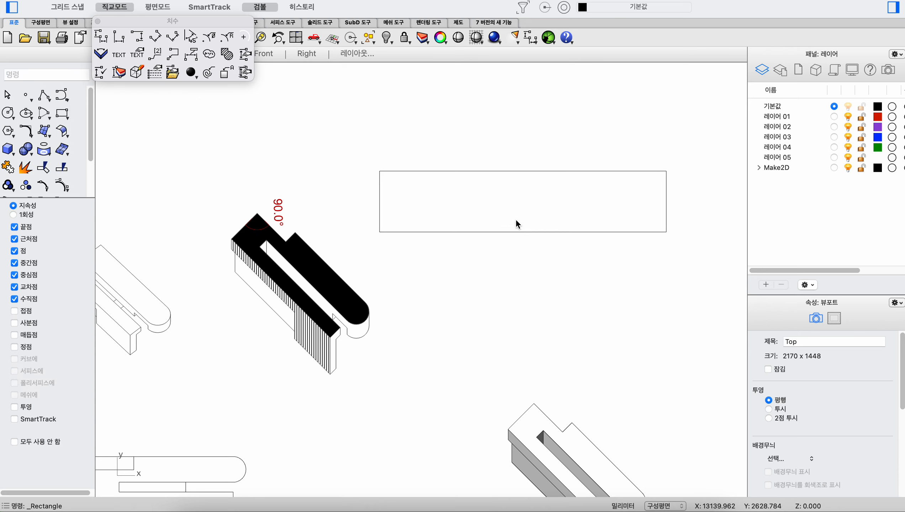
Draw a smaller rectangle inside the long one, spanning from its centre to its upper-left corner.
click(71, 120)
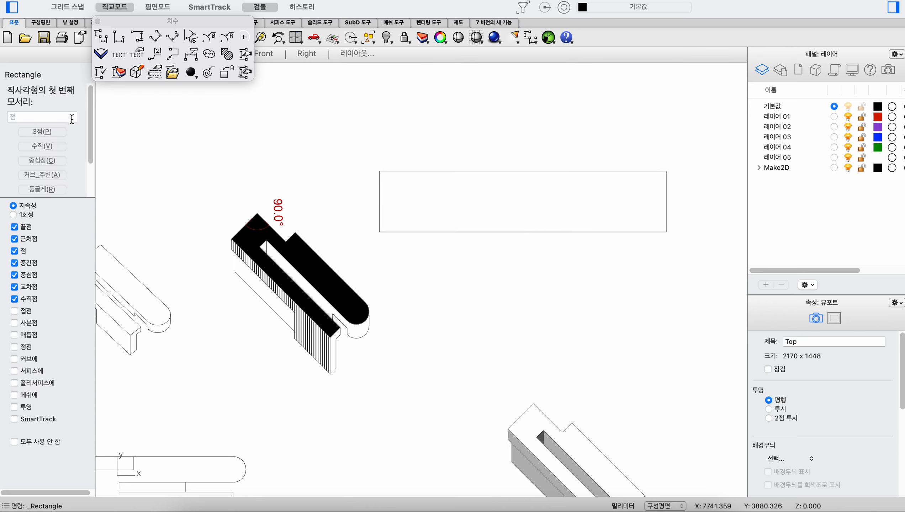
click(379, 186)
click(379, 171)
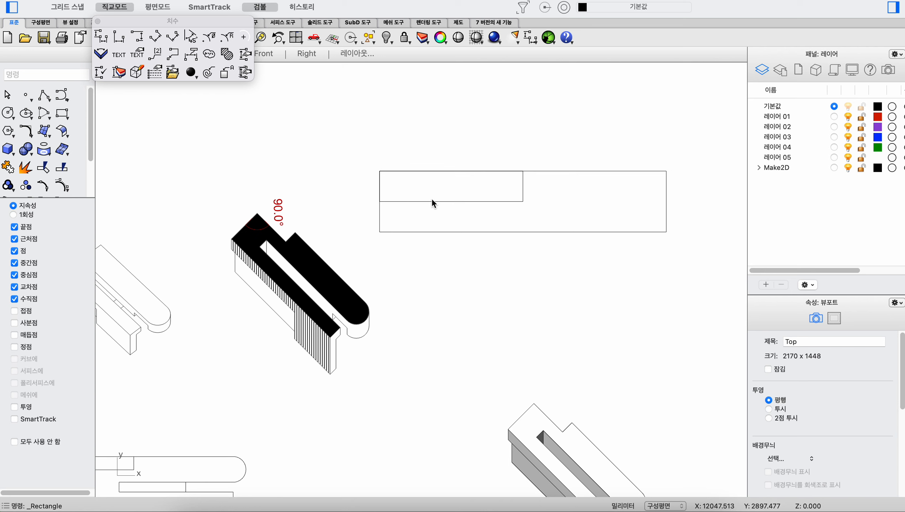
Scale the inner rectangle in one direction from its upper-left corner to about half its height, making it a thin bar.
click(430, 202)
scroll(431, 201, up, 2)
text(s)
key(Return)
click(371, 164)
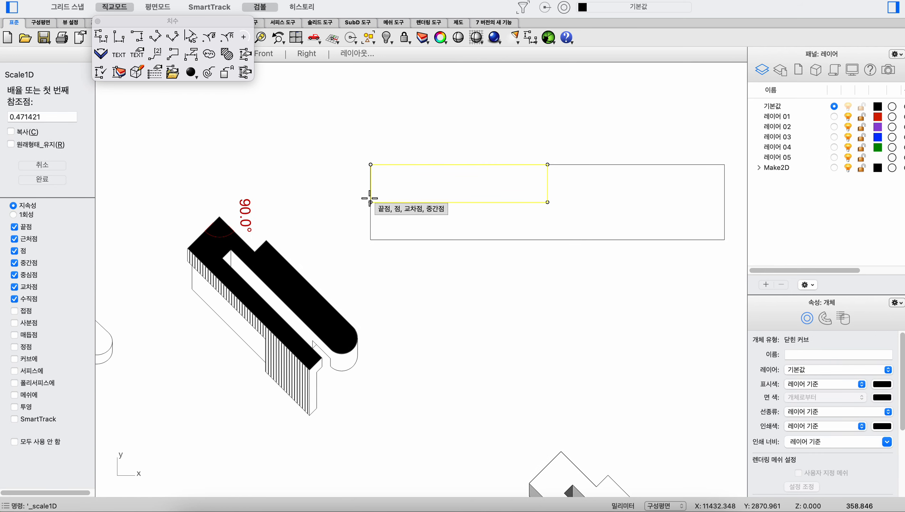
click(371, 202)
click(371, 182)
click(332, 200)
right_drag(381, 209, 362, 182)
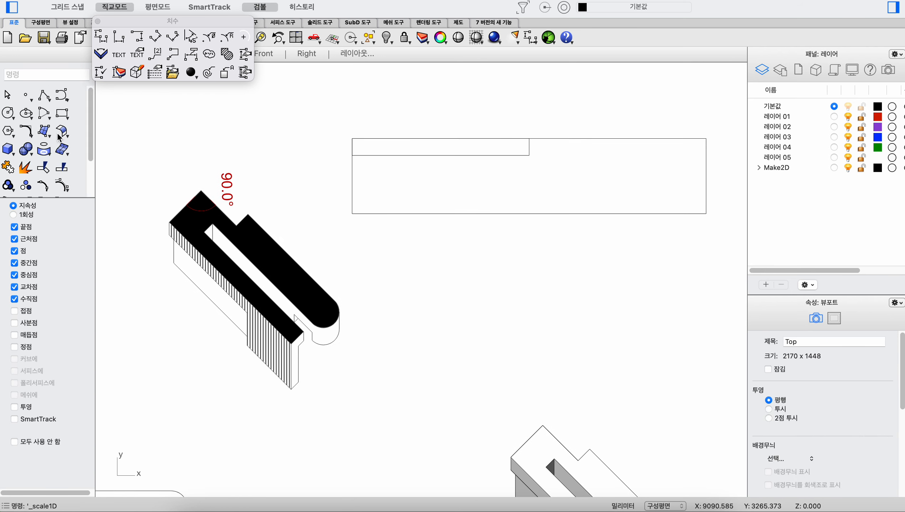
Draw a small, nearly square rectangle standing on the long rectangle's lower edge, right of its centre.
click(63, 113)
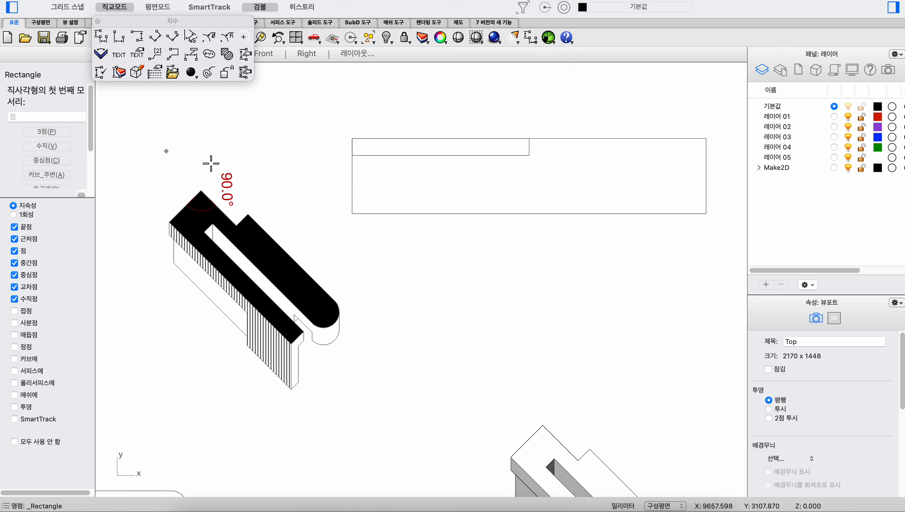
click(582, 169)
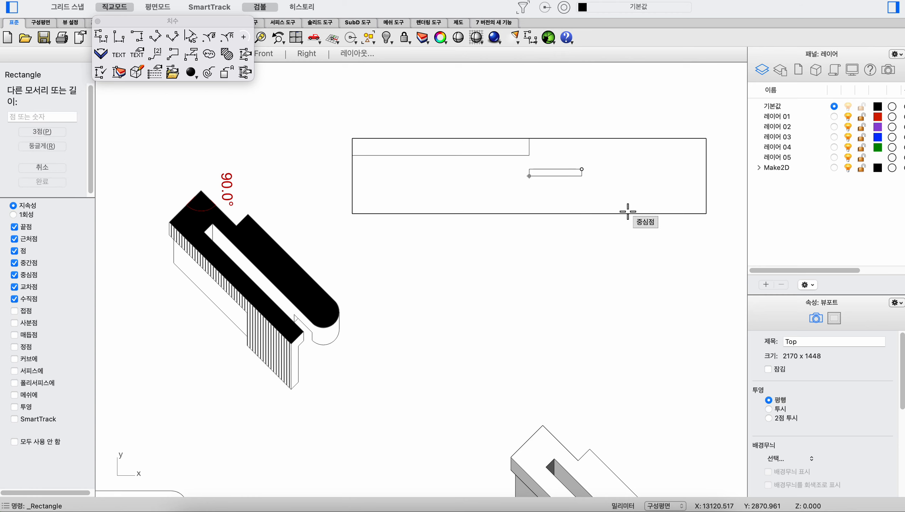
click(628, 213)
Hatch the thin bar and the small square with the solid 채우기 pattern.
drag(597, 201, 503, 151)
text(ha)
key(Return)
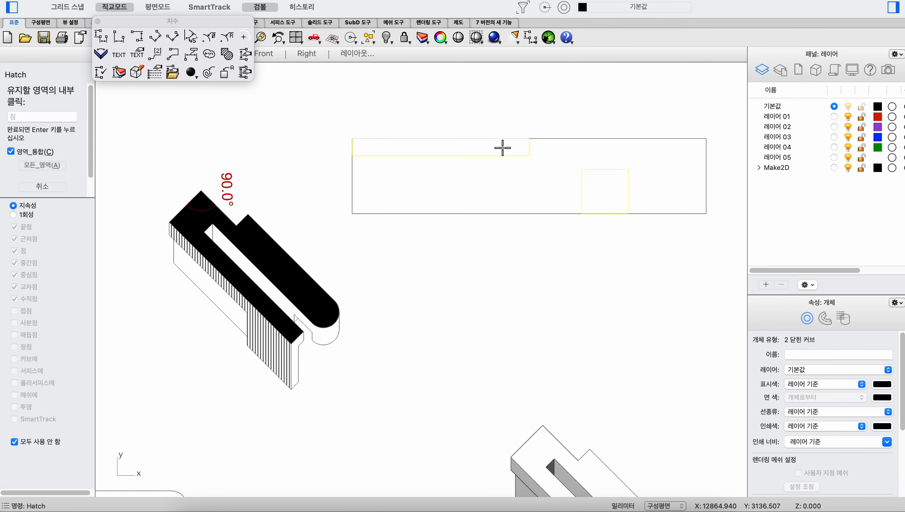
click(502, 147)
click(611, 198)
key(Return)
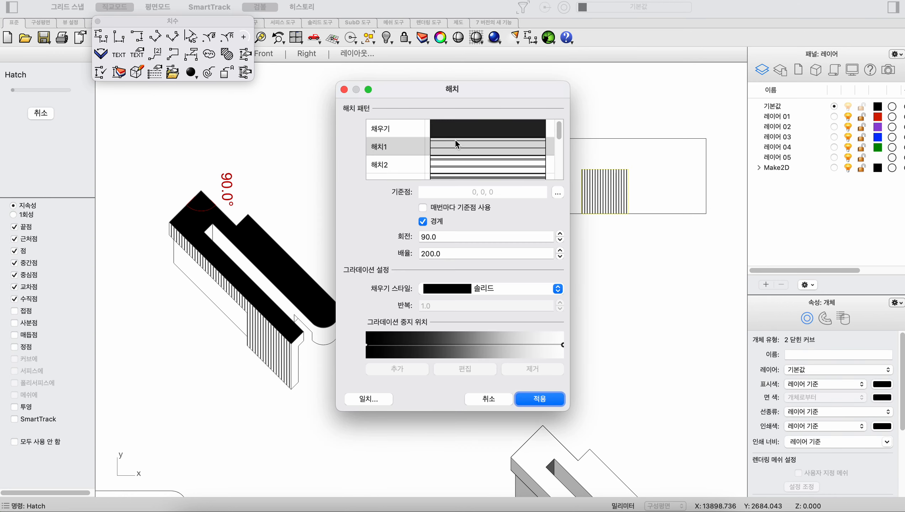
click(458, 130)
click(532, 399)
click(586, 301)
Rotate the long rectangle together with the hatched bar and square by 45 degrees about the Z axis.
right_drag(594, 286, 562, 307)
scroll(566, 304, down, 2)
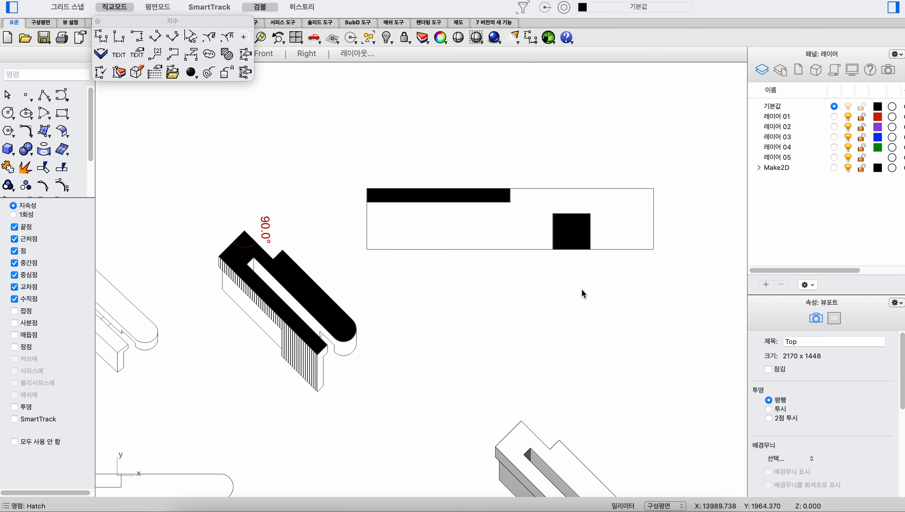
drag(583, 295, 449, 146)
scroll(494, 194, down, 1)
click(492, 262)
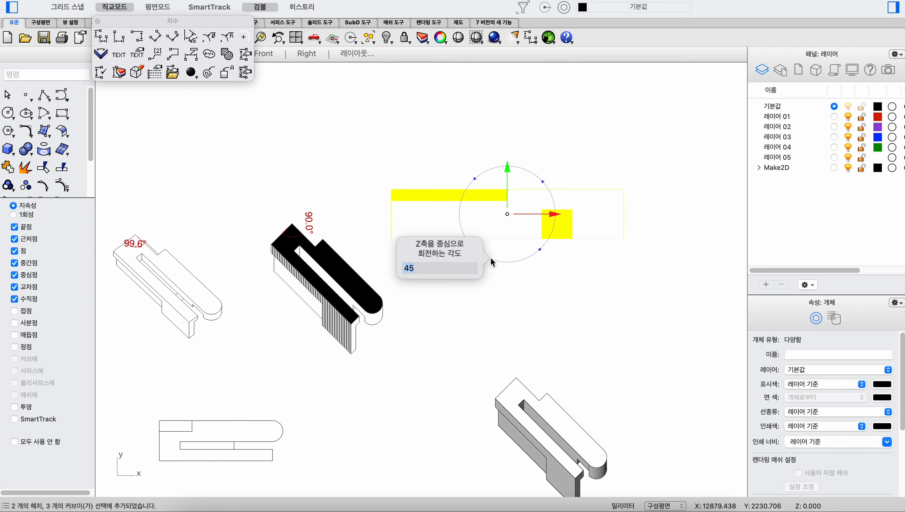
text(45)
key(Return)
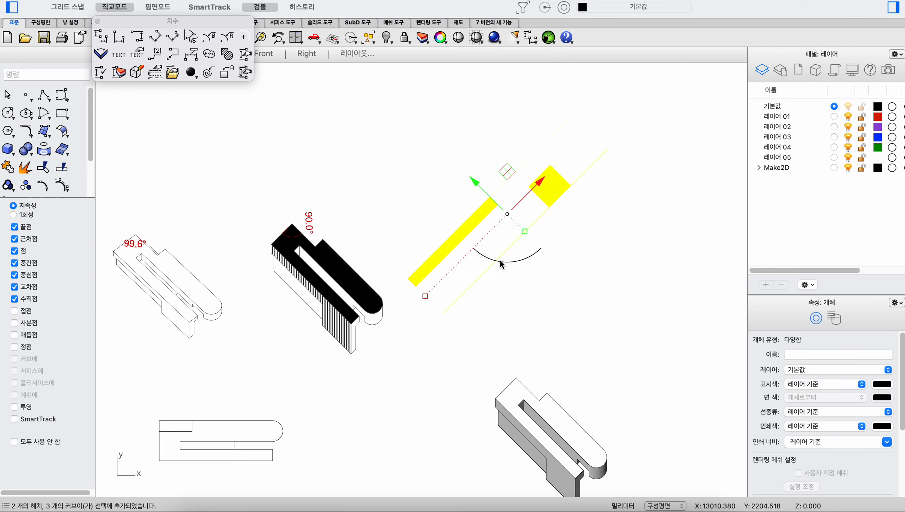
click(511, 280)
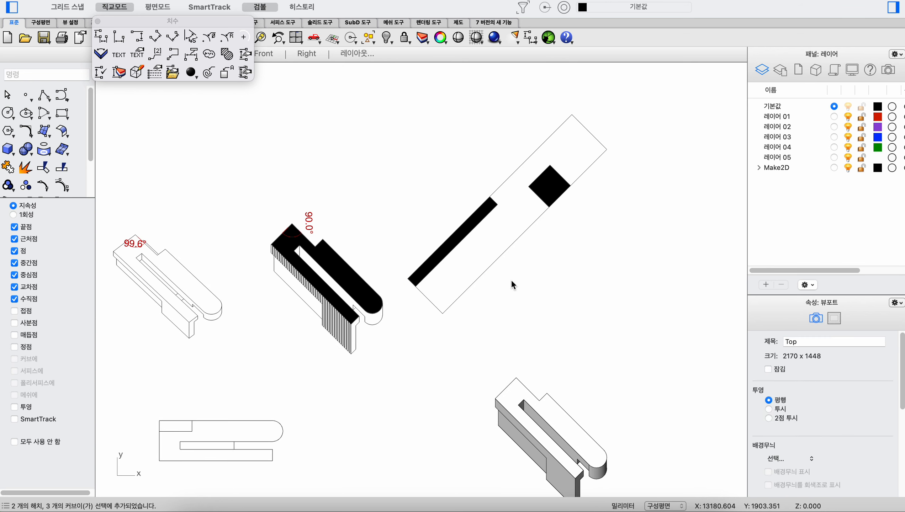
Draw an 800 mm vertical line straight down from the leftmost corner of the rotated black bar.
click(50, 97)
scroll(399, 272, up, 2)
click(400, 272)
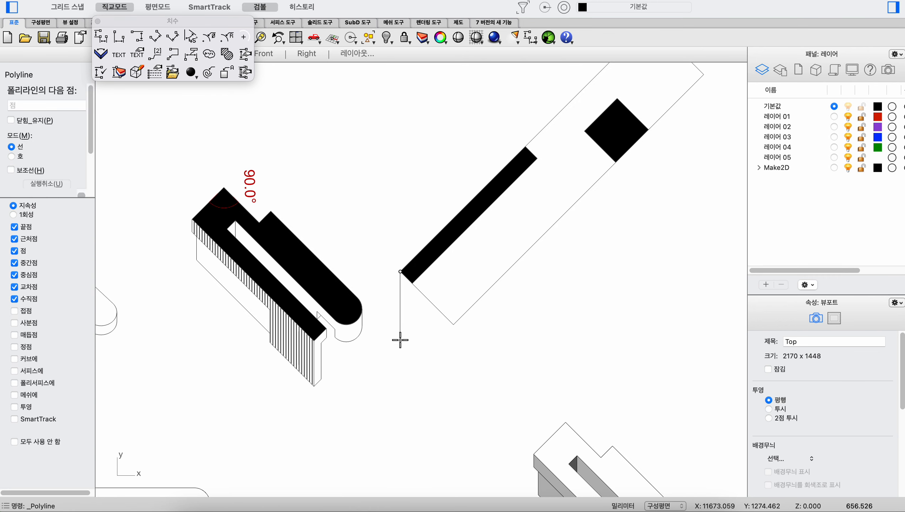
text(800)
key(Return)
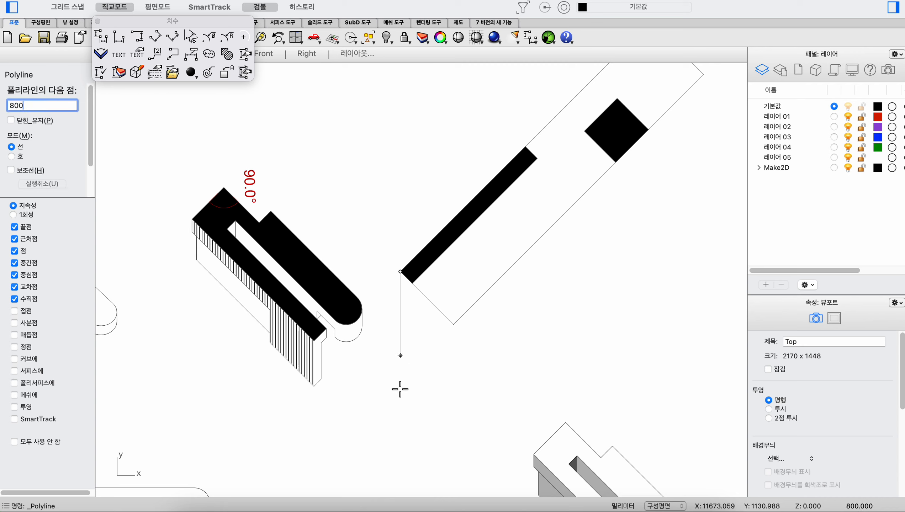
click(400, 390)
key(Return)
Copy the 800 mm vertical line to the bar's two lower-right side corners and to the square's left, lower and right corners.
click(400, 313)
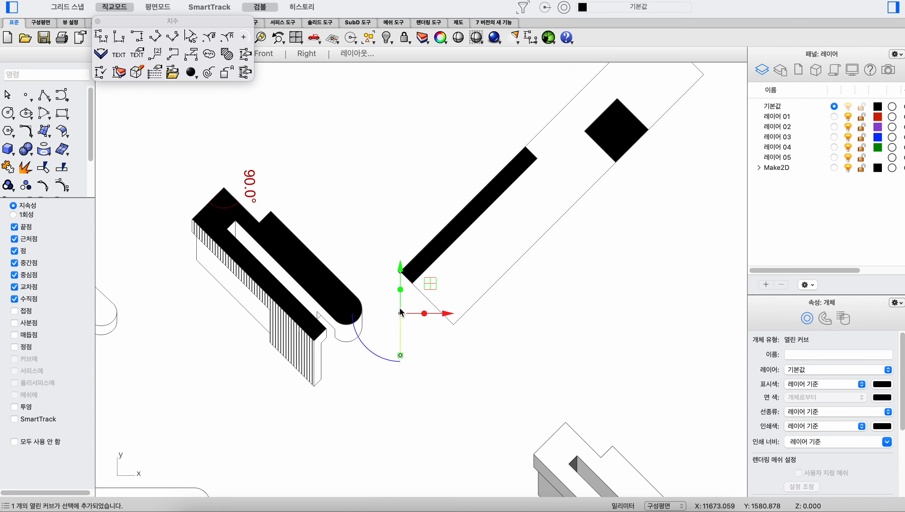
text(co)
key(Return)
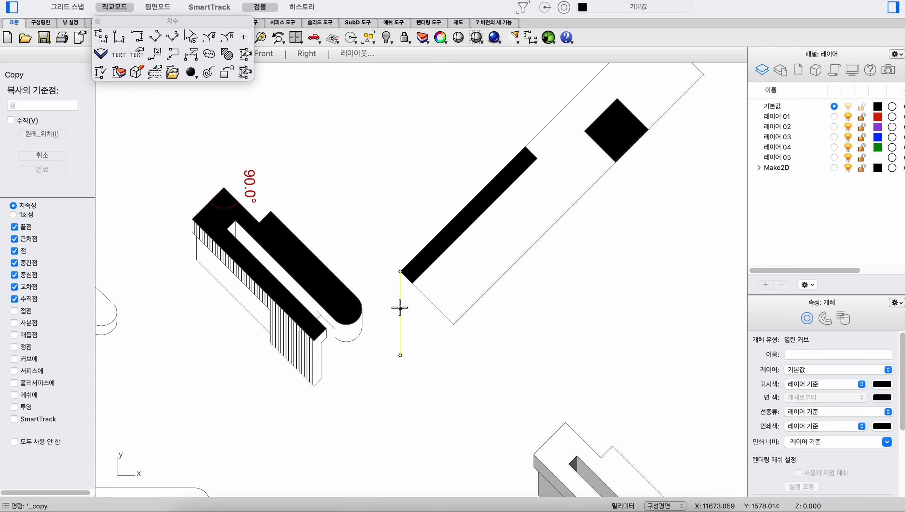
click(400, 271)
click(412, 284)
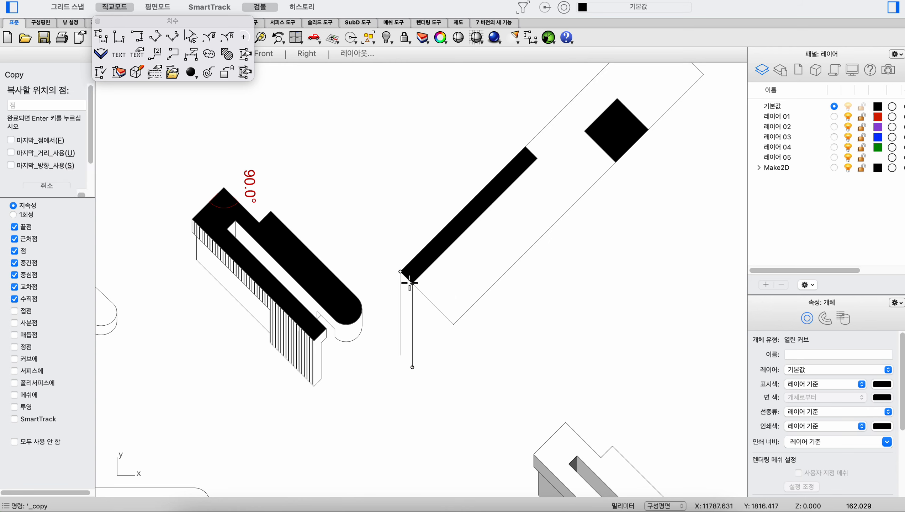
click(538, 158)
click(585, 131)
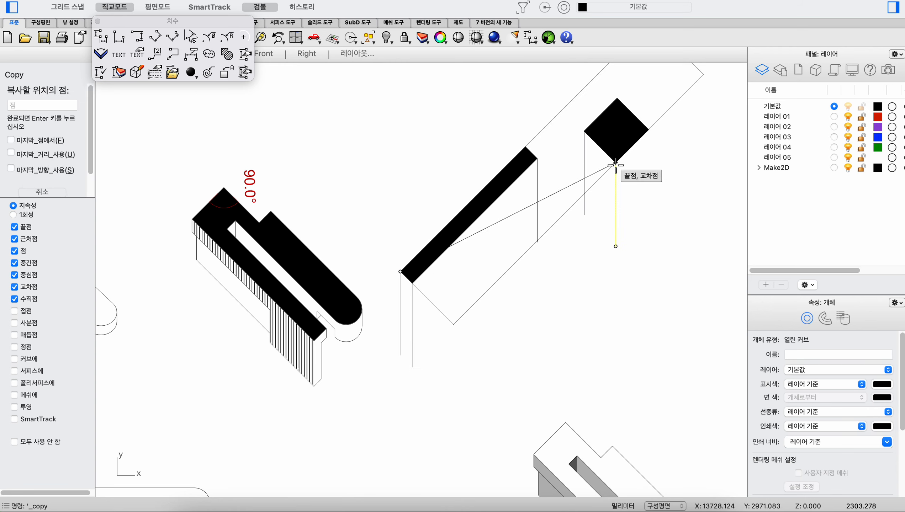
click(616, 162)
click(648, 130)
scroll(574, 155, down, 3)
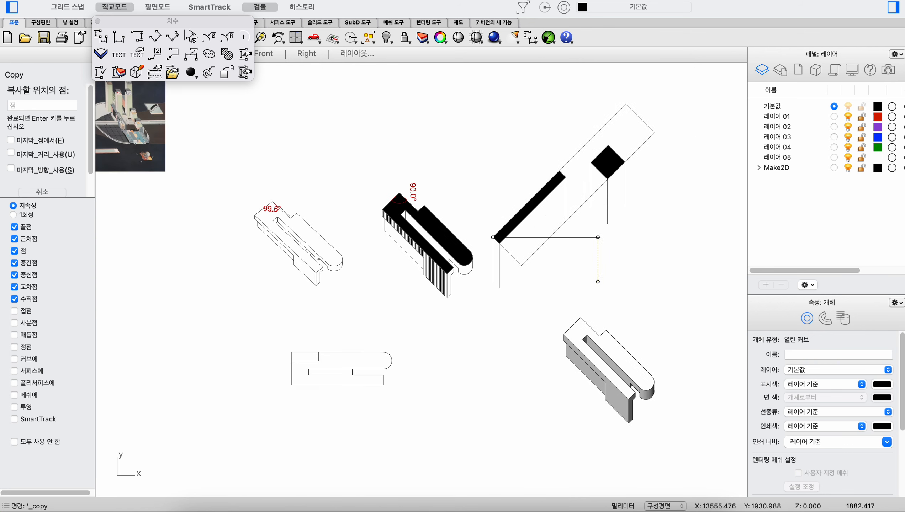
scroll(526, 178, up, 2)
key(Return)
key(Escape)
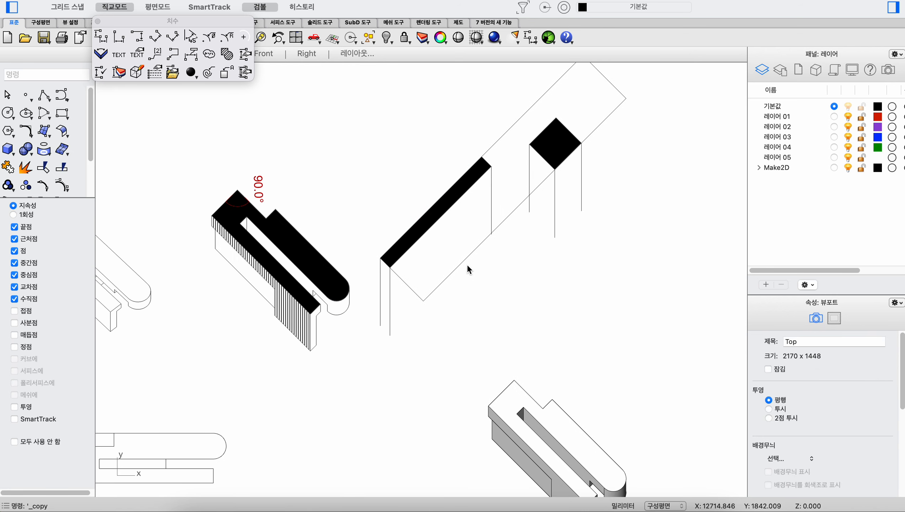
Draw a polyline joining the lower ends of the black bar's three vertical lines.
click(41, 98)
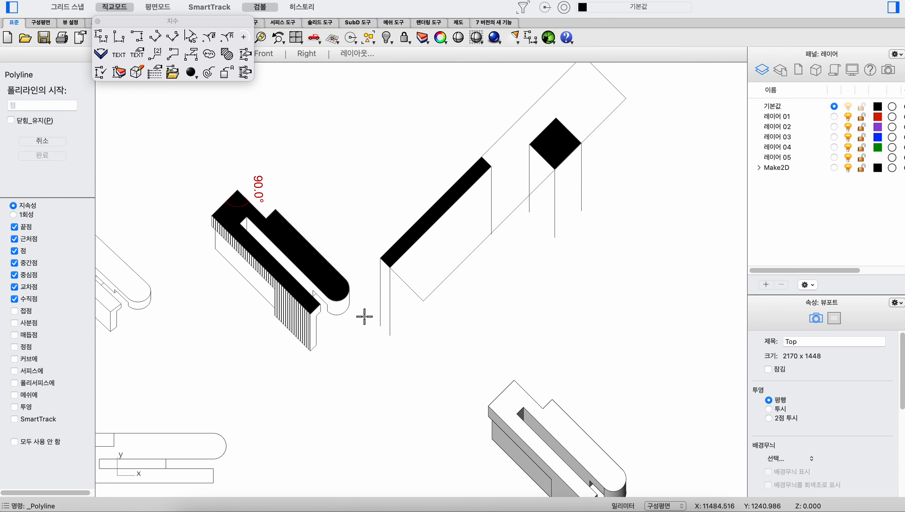
click(381, 326)
click(390, 336)
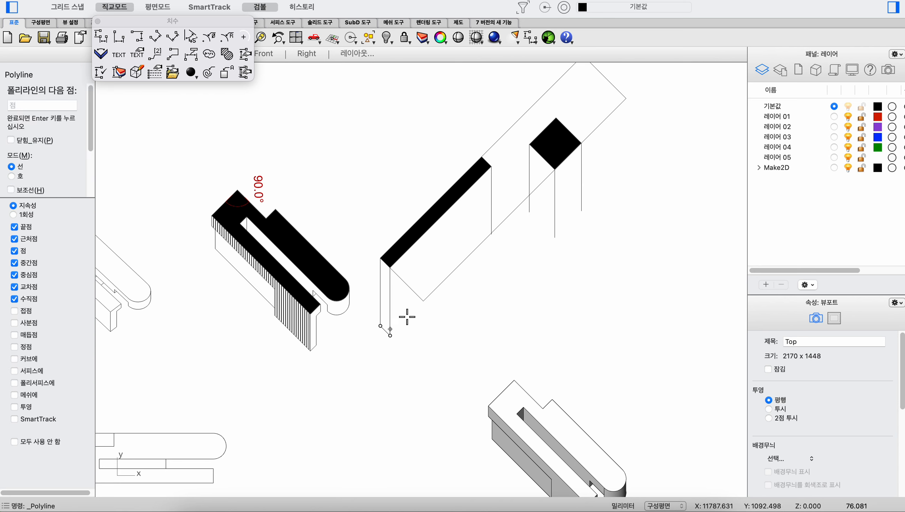
scroll(502, 238, up, 10)
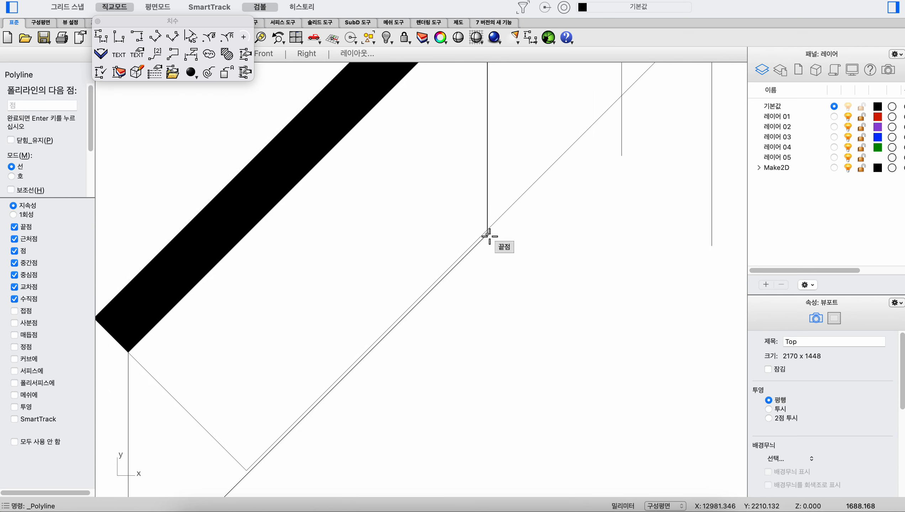
click(488, 238)
scroll(489, 239, down, 5)
right_click(499, 238)
Draw a polyline joining the lower ends of the three vertical lines under the black square.
right_drag(558, 225, 478, 243)
right_click(479, 243)
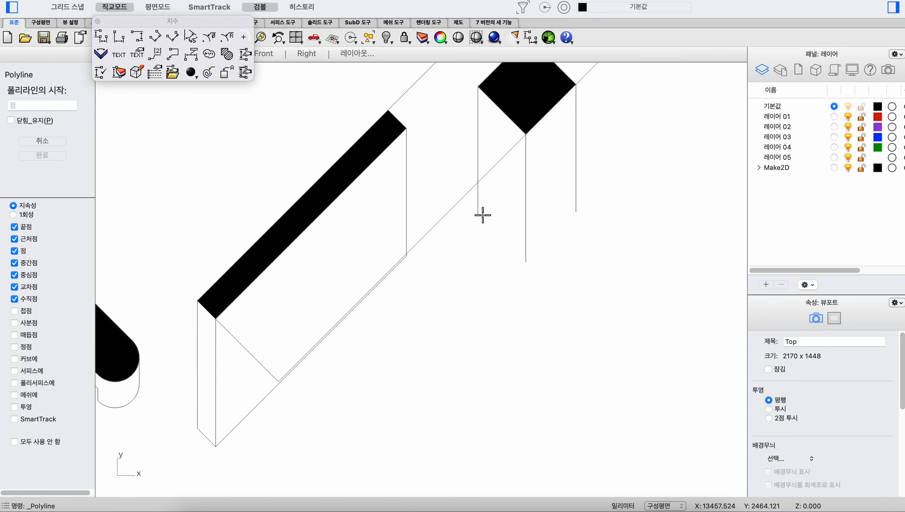
click(478, 215)
click(525, 263)
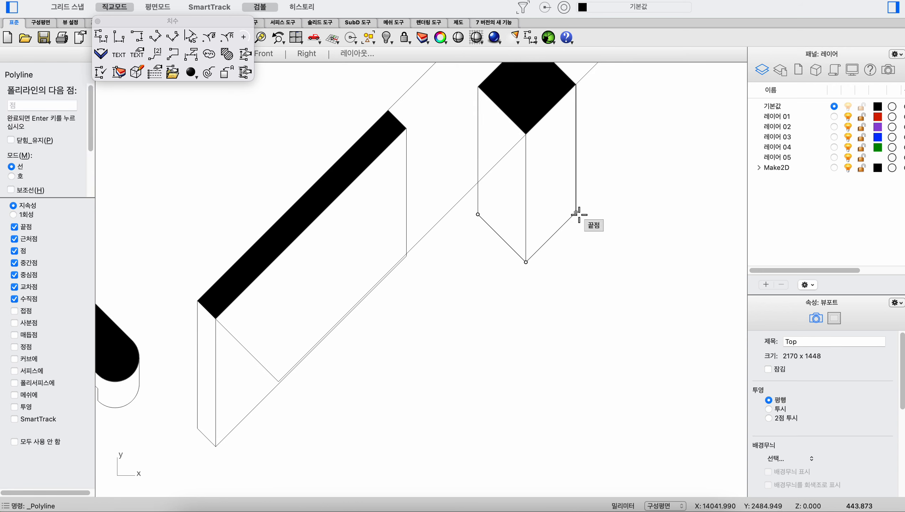
click(576, 211)
right_click(576, 213)
Move the long rectangle straight down from the bar's leftmost corner to the lower end of its vertical line.
scroll(477, 244, down, 3)
click(453, 236)
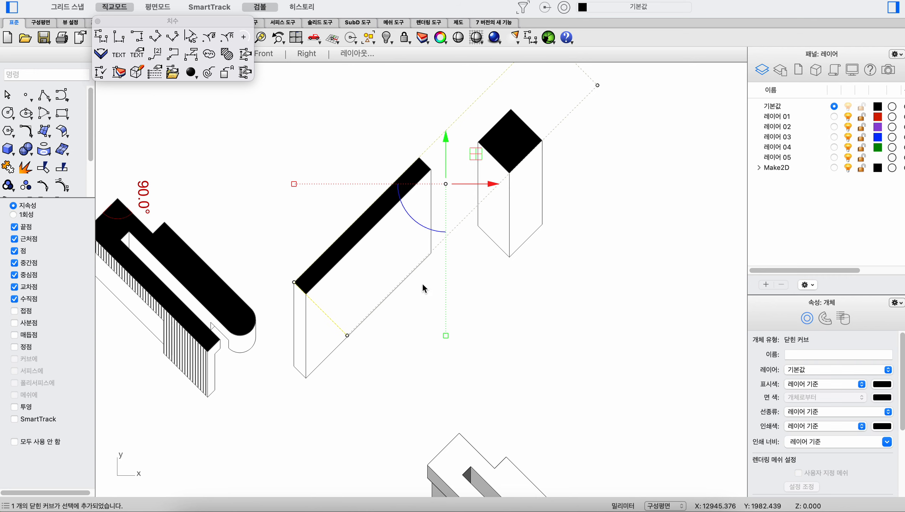
text(m)
key(Return)
click(294, 282)
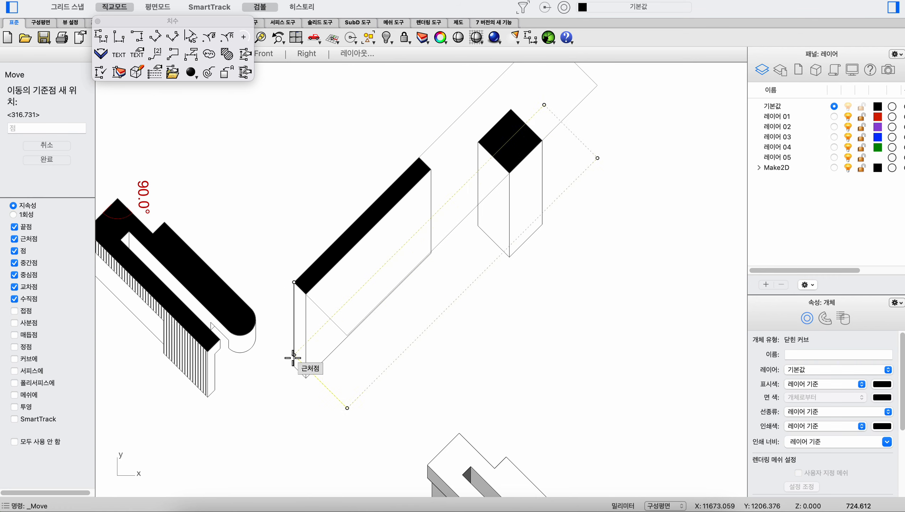
click(294, 367)
key(Escape)
scroll(382, 326, down, 3)
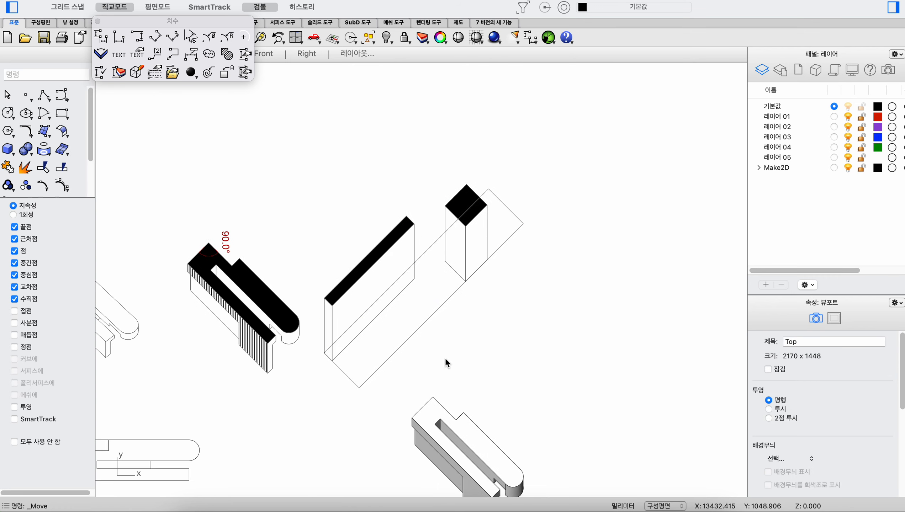
Close the floating dimension toolbar.
drag(533, 343, 326, 167)
click(537, 332)
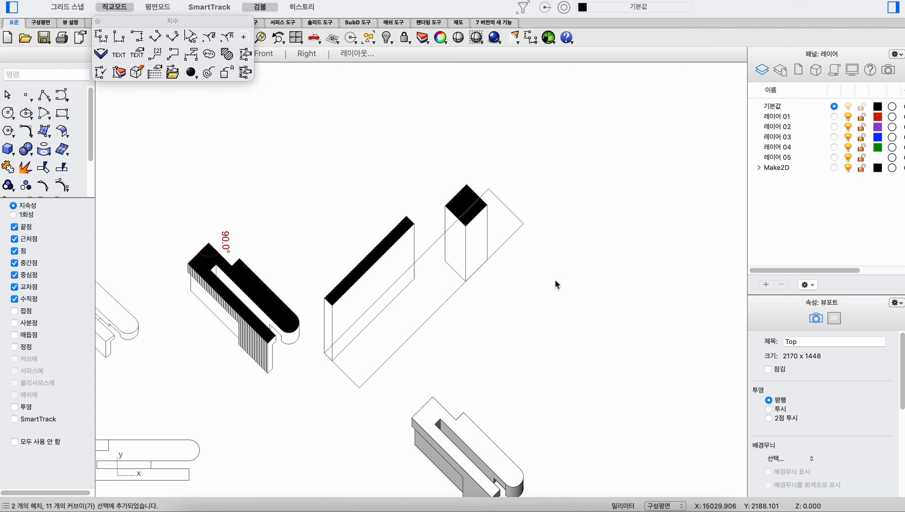
right_drag(389, 310, 430, 260)
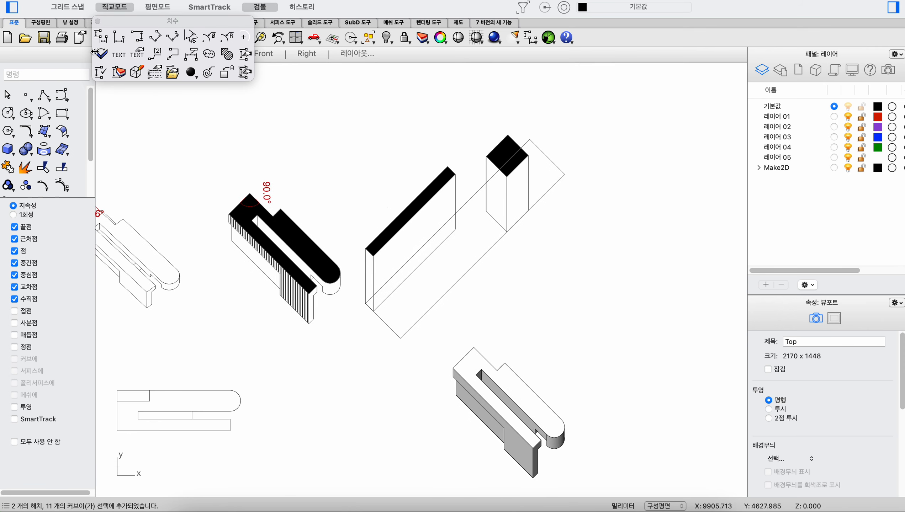
click(97, 21)
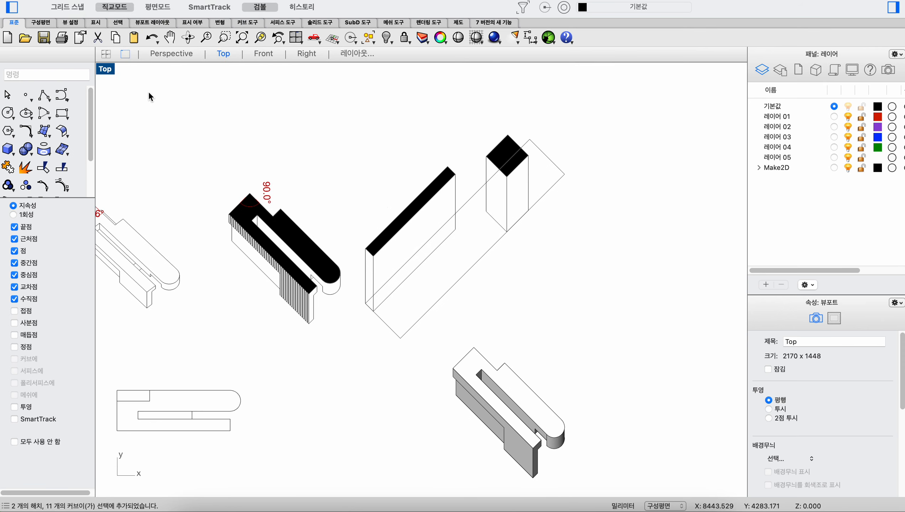
Examine the two architectural reference images placed above the lecture notes in the Top view.
double_click(107, 71)
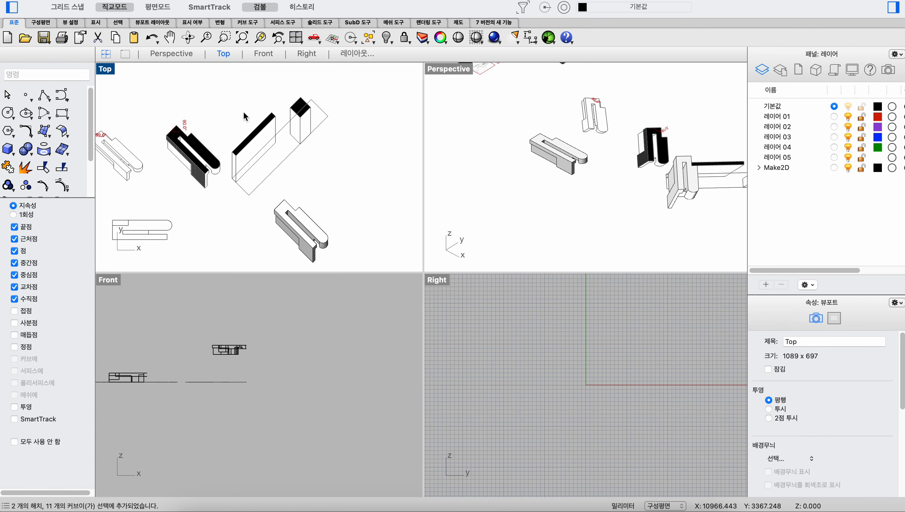
double_click(105, 70)
scroll(339, 199, down, 5)
right_drag(414, 251, 556, 322)
scroll(393, 275, up, 4)
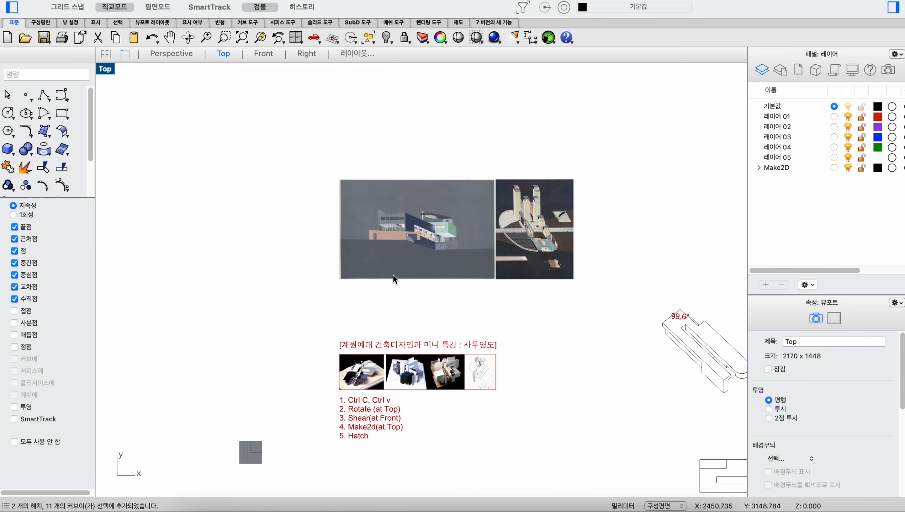
scroll(538, 232, up, 3)
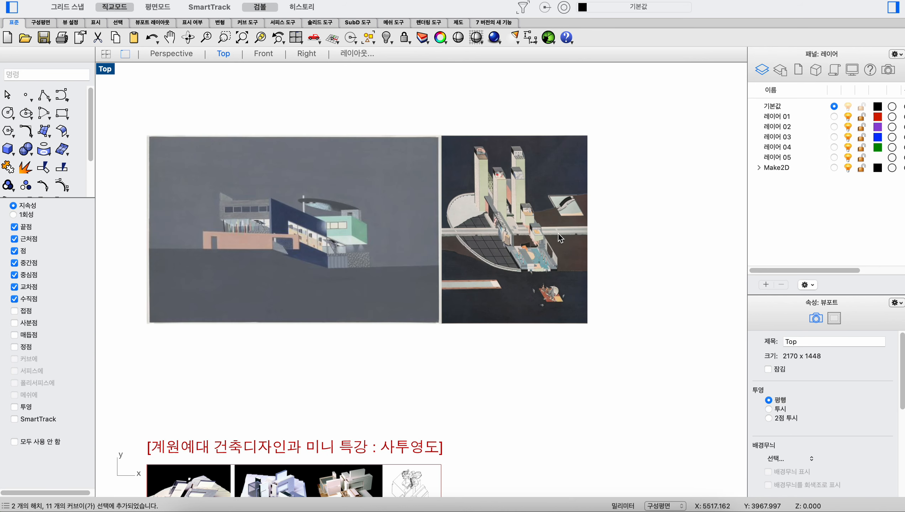
scroll(359, 244, down, 4)
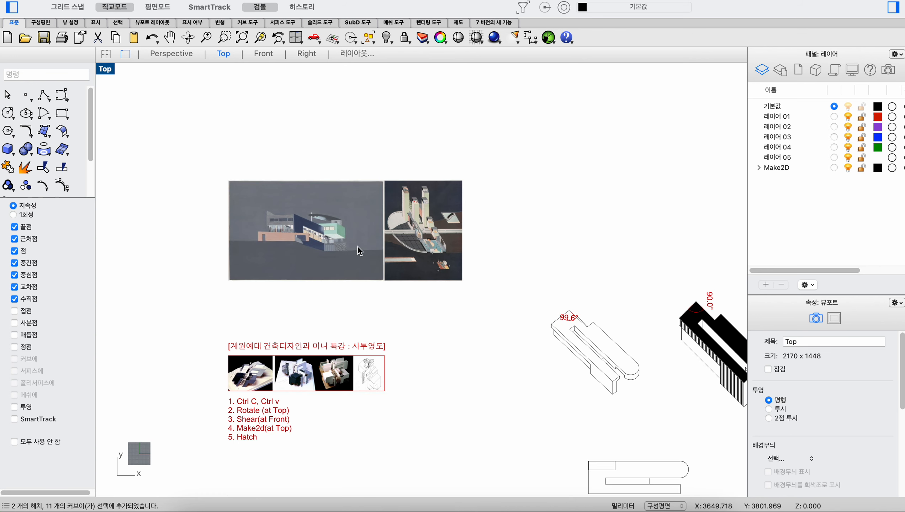
Move the whole hatched oblique drawing with its angle dimension up into the empty area above the other drawings.
scroll(362, 240, right, 8)
scroll(362, 240, down, 3)
drag(677, 309, 516, 178)
scroll(483, 270, up, 3)
drag(498, 381, 367, 239)
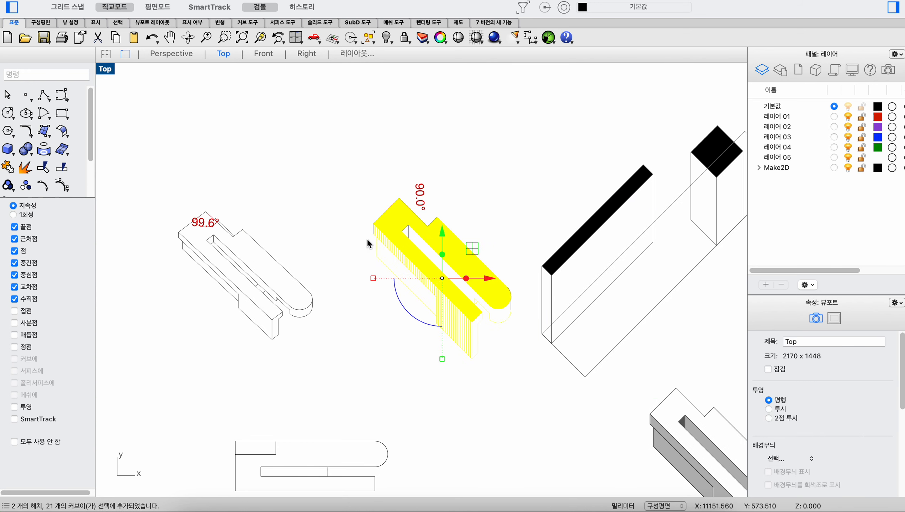
scroll(367, 239, down, 4)
scroll(379, 230, up, 4)
drag(326, 159, 517, 391)
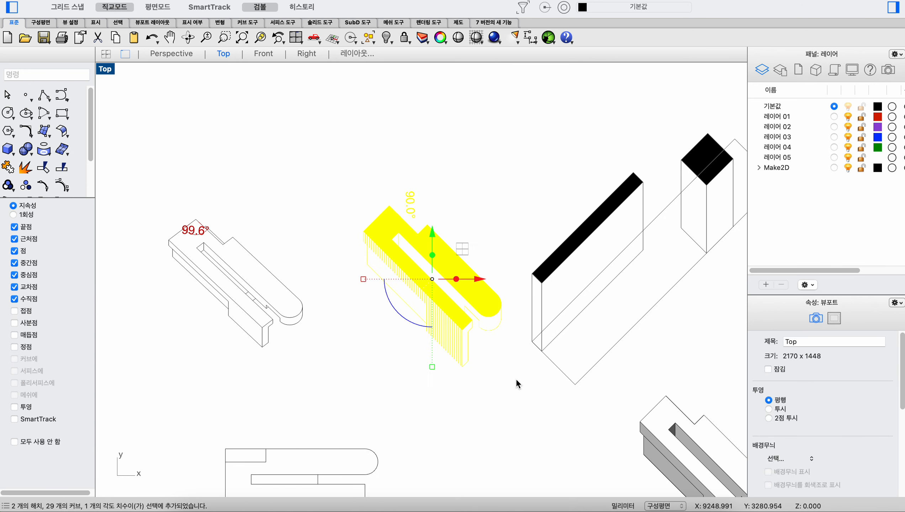
scroll(516, 378, down, 3)
drag(466, 315, 441, 223)
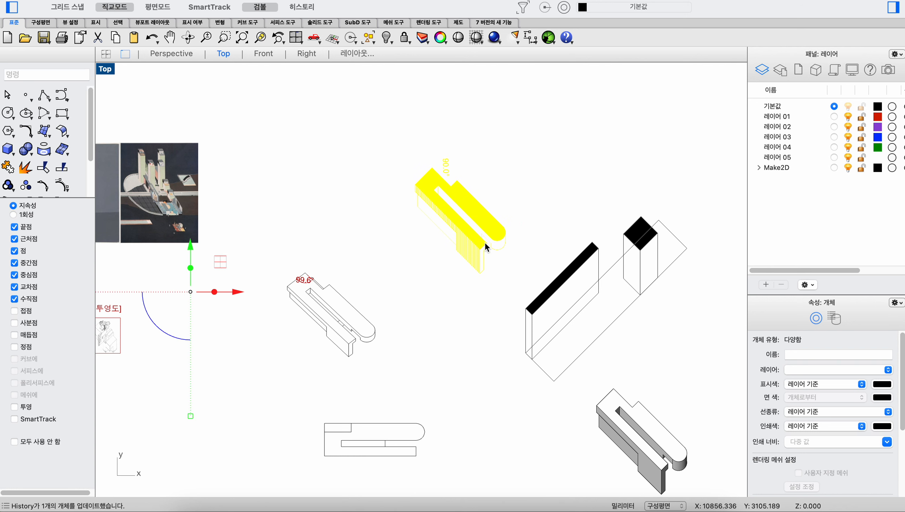
Rotate the hatched oblique drawing and its angle dimension by 45 degrees about the Z axis.
drag(373, 122, 518, 297)
scroll(468, 215, up, 3)
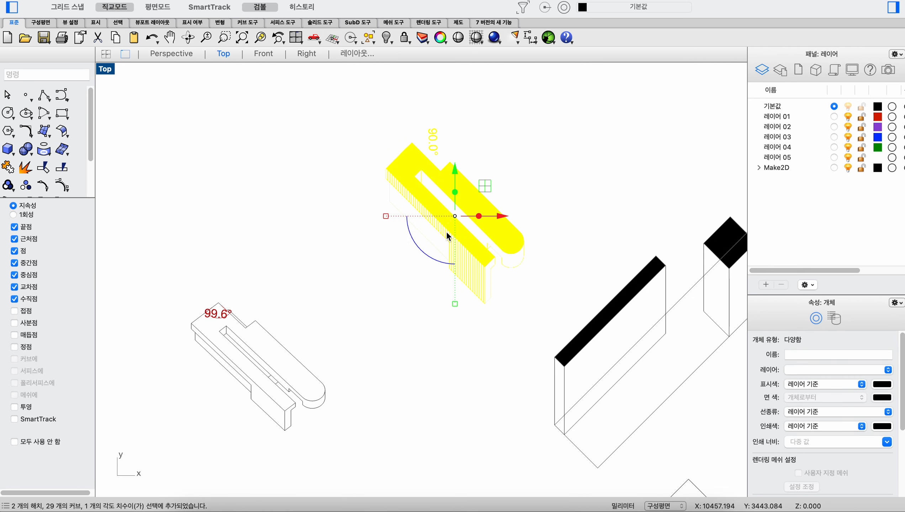
click(424, 256)
text(4)
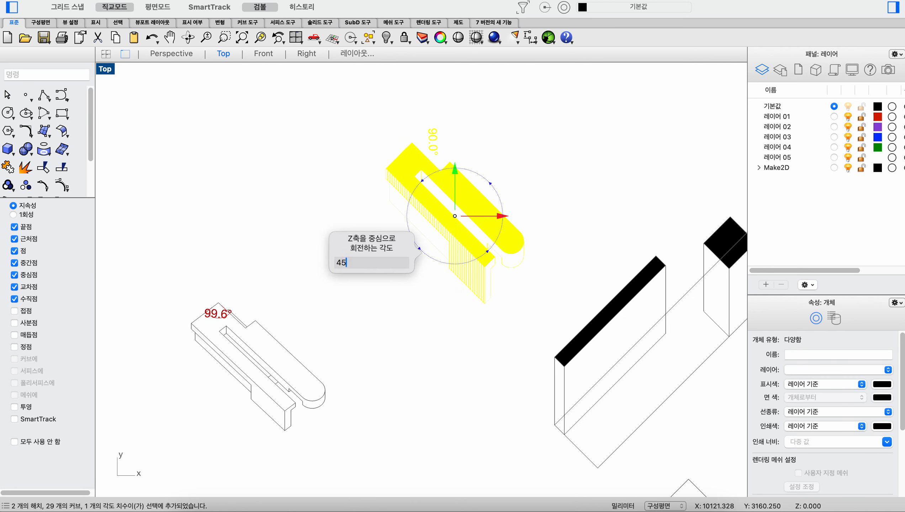
text(5)
key(Return)
click(491, 299)
scroll(465, 228, up, 5)
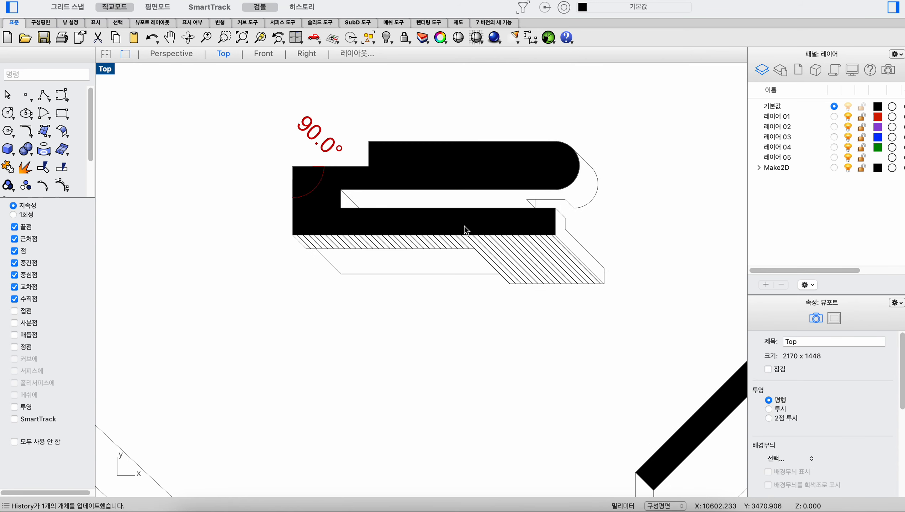
scroll(382, 153, down, 4)
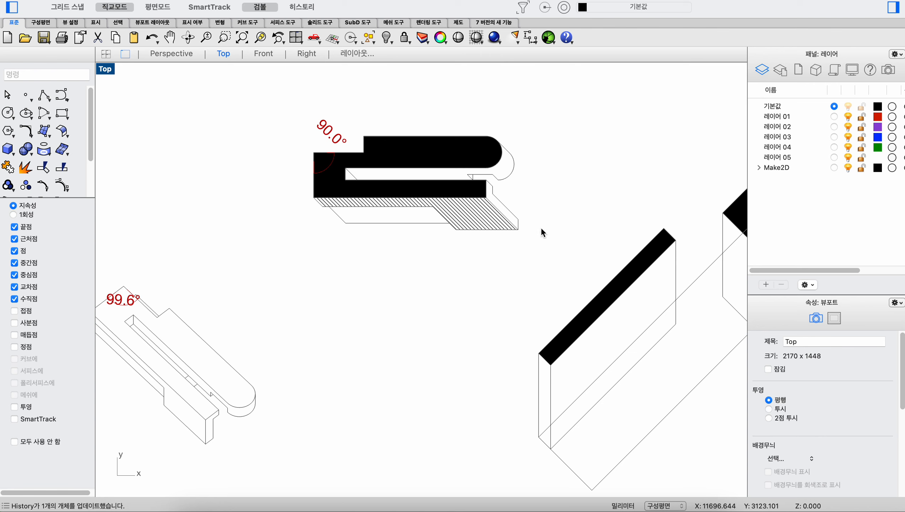
click(415, 155)
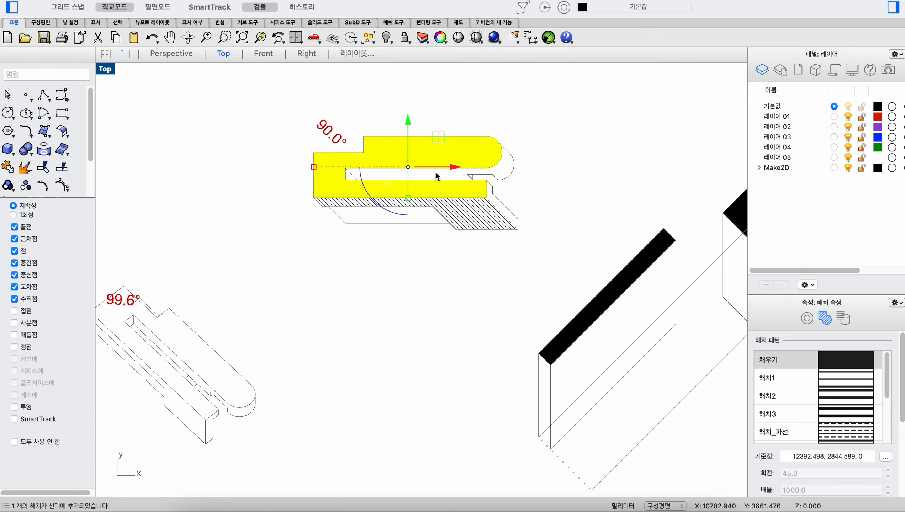
click(553, 162)
click(414, 154)
click(564, 181)
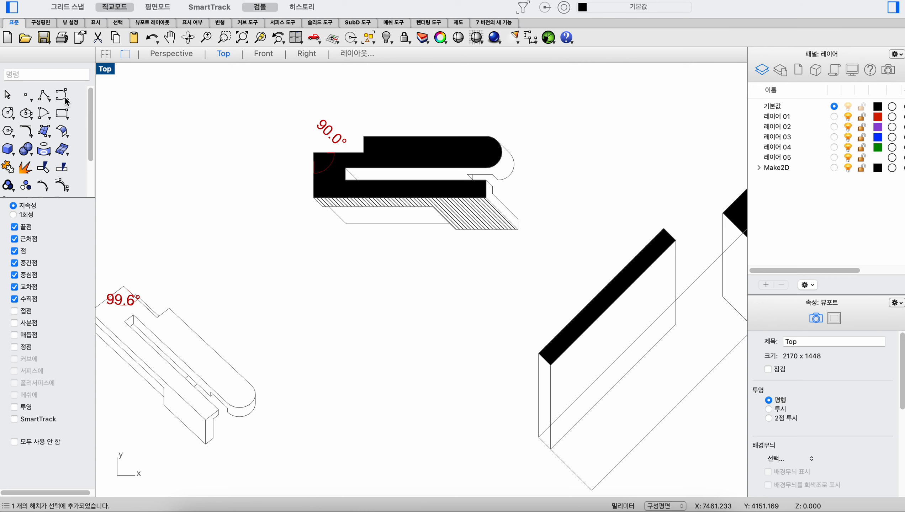
click(43, 95)
scroll(449, 185, up, 5)
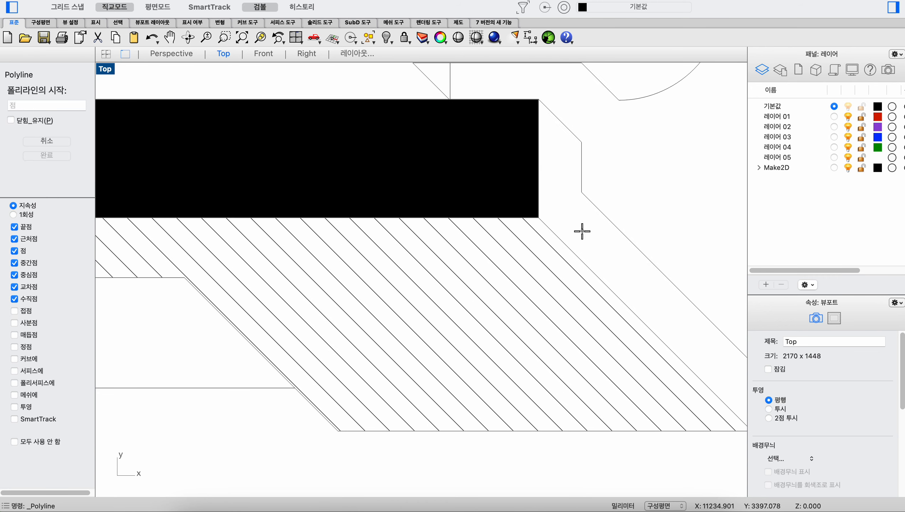
click(558, 237)
scroll(561, 209, down, 2)
key(Escape)
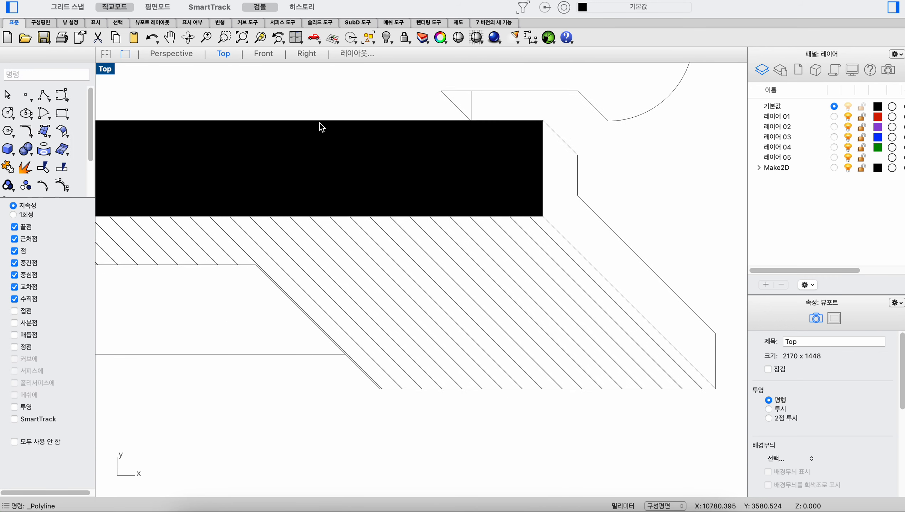
Sketch a narrow three-sided polyline about 49 mm high on the upper edge of the lower black arm.
key(Return)
click(320, 121)
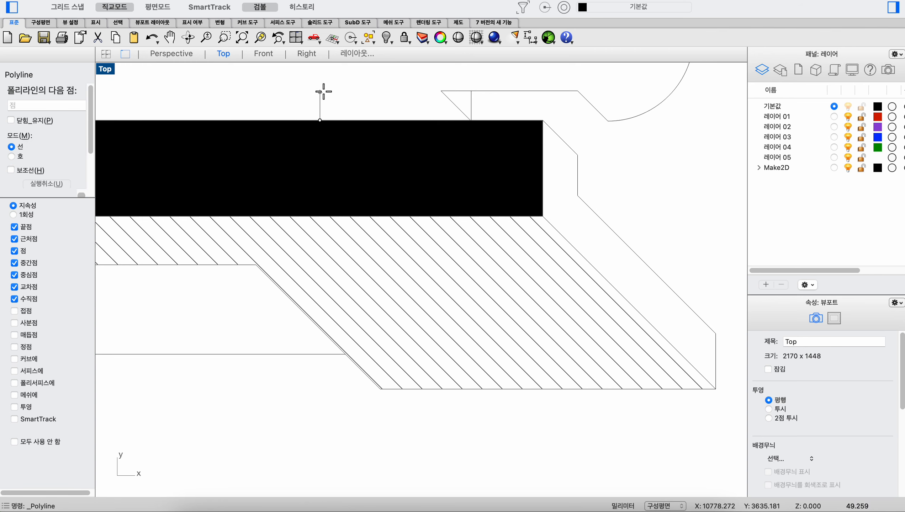
click(323, 92)
click(328, 91)
click(329, 120)
key(Return)
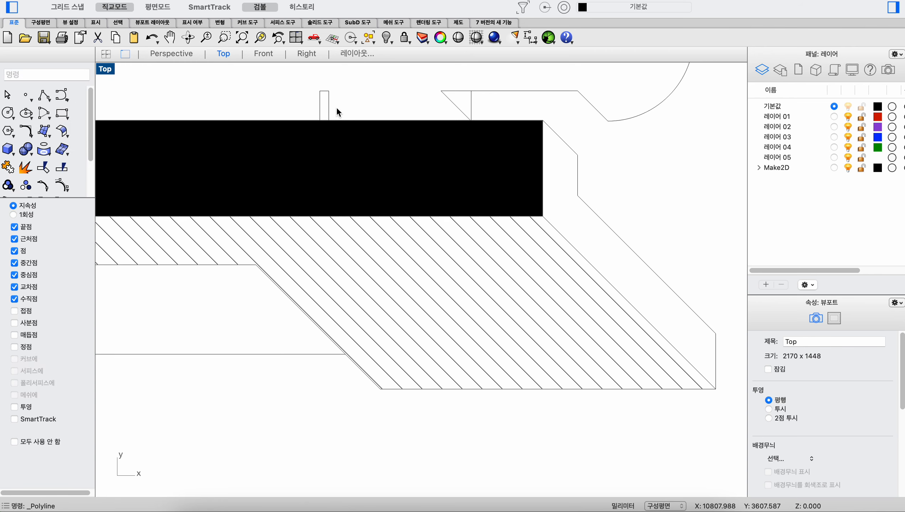
click(328, 107)
Compare the rotated oblique drawing with the buildings in the two architectural reference images.
scroll(301, 108, down, 6)
right_drag(301, 114, 400, 173)
click(431, 295)
scroll(431, 299, down, 6)
click(428, 335)
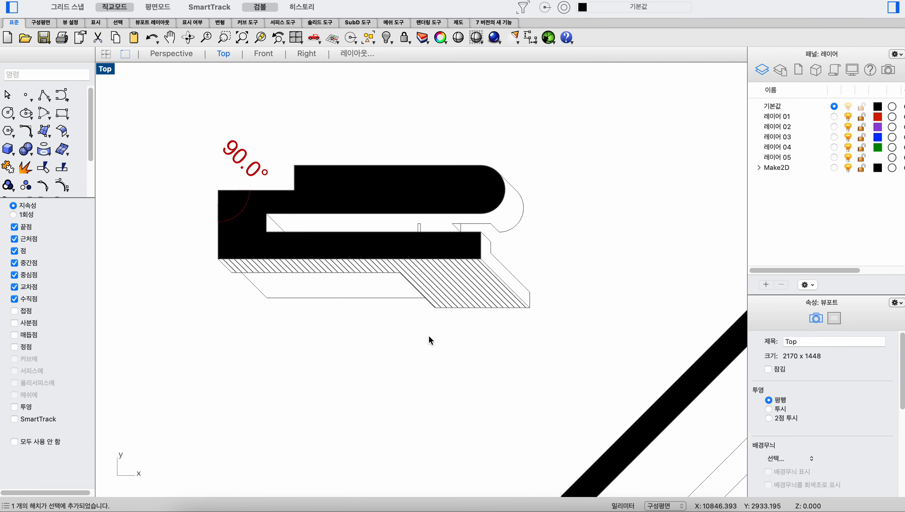
scroll(428, 335, down, 8)
scroll(175, 203, up, 4)
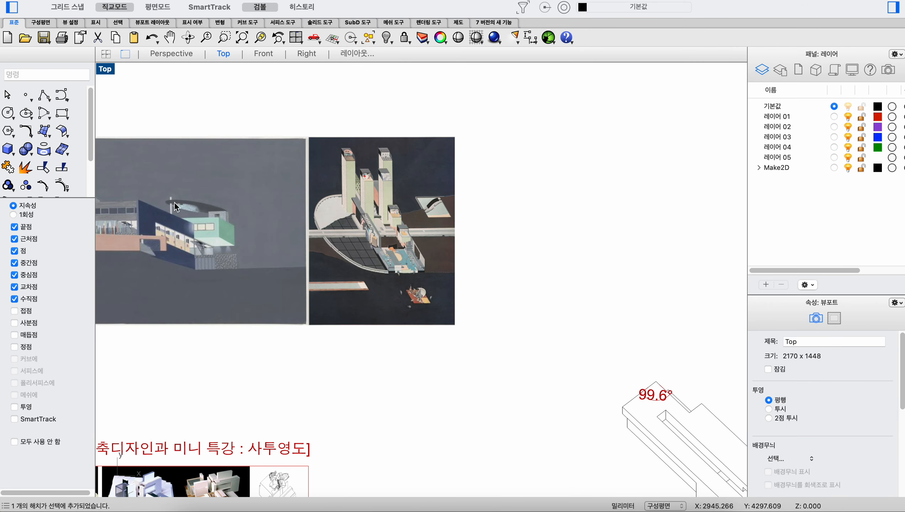
right_drag(161, 234, 289, 230)
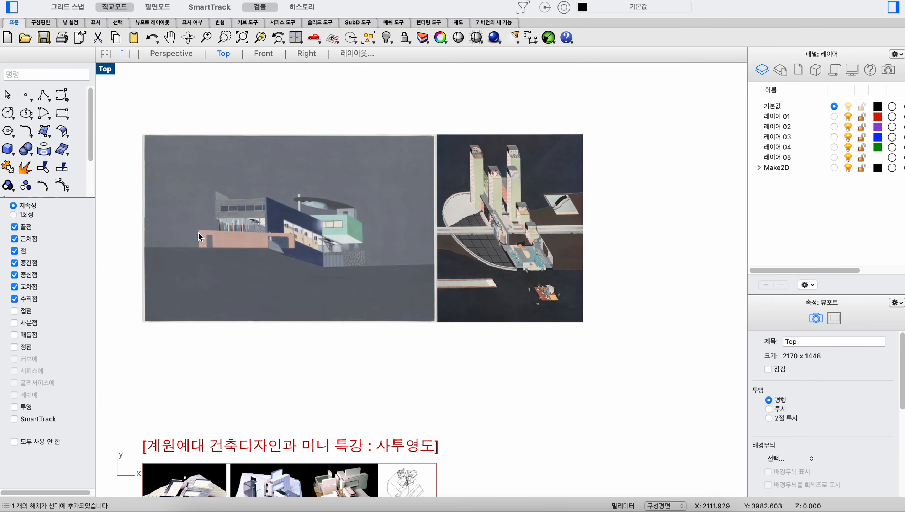
right_drag(525, 252, 411, 237)
scroll(419, 198, up, 4)
scroll(309, 212, down, 6)
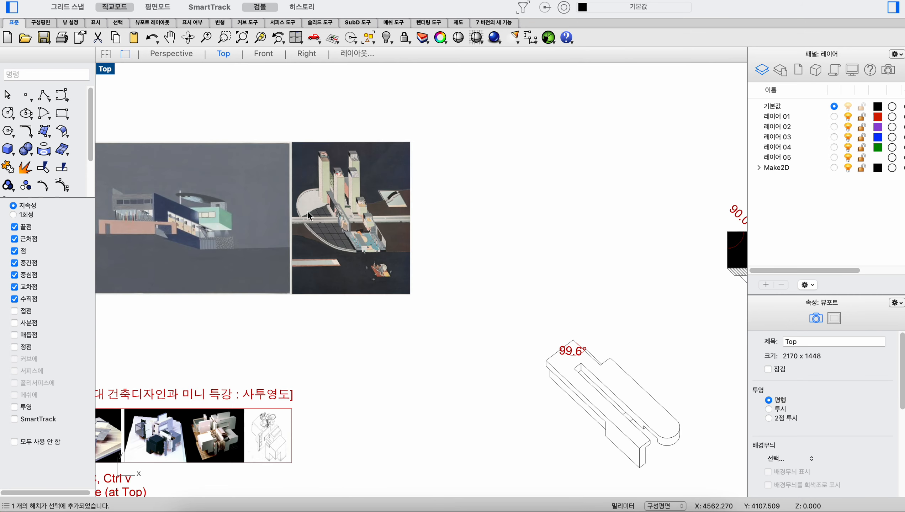
right_drag(633, 267, 358, 234)
scroll(471, 249, down, 6)
right_drag(583, 421, 557, 328)
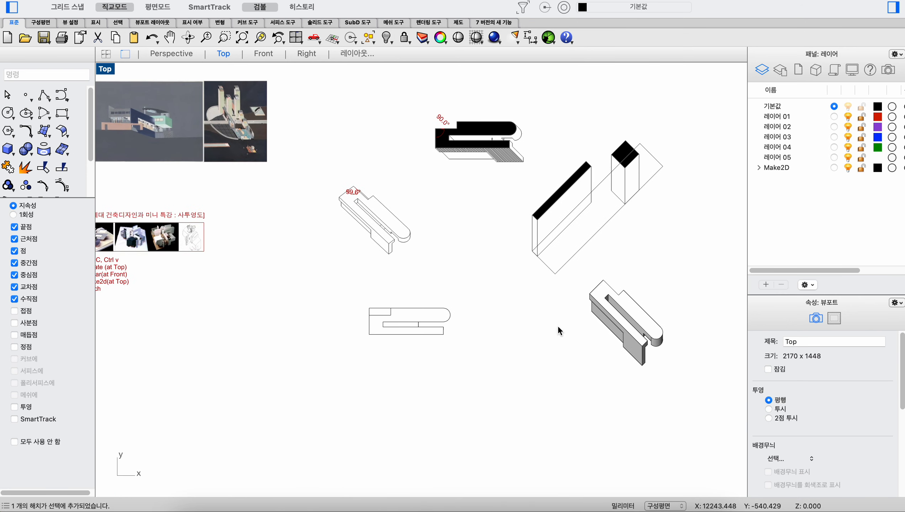
Copy the 3D solid in the Perspective view and move the duplicate along the X axis, well clear of the other drawings.
double_click(108, 72)
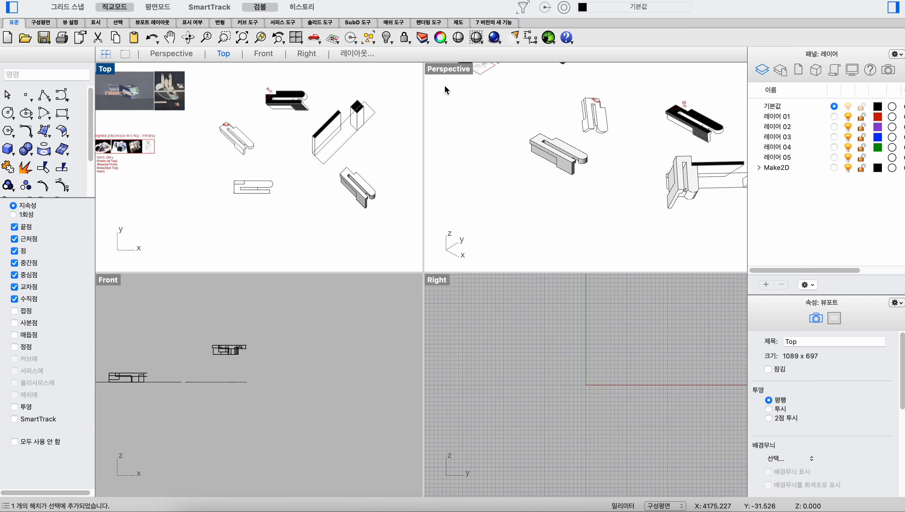
double_click(436, 69)
click(370, 264)
right_drag(370, 264, 337, 244)
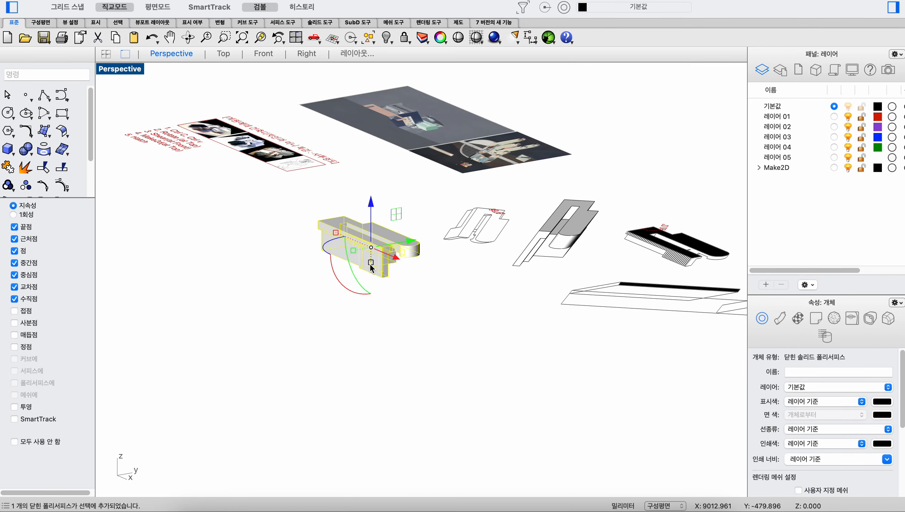
text(zs)
key(Return)
right_drag(390, 274, 452, 332)
scroll(373, 262, down, 15)
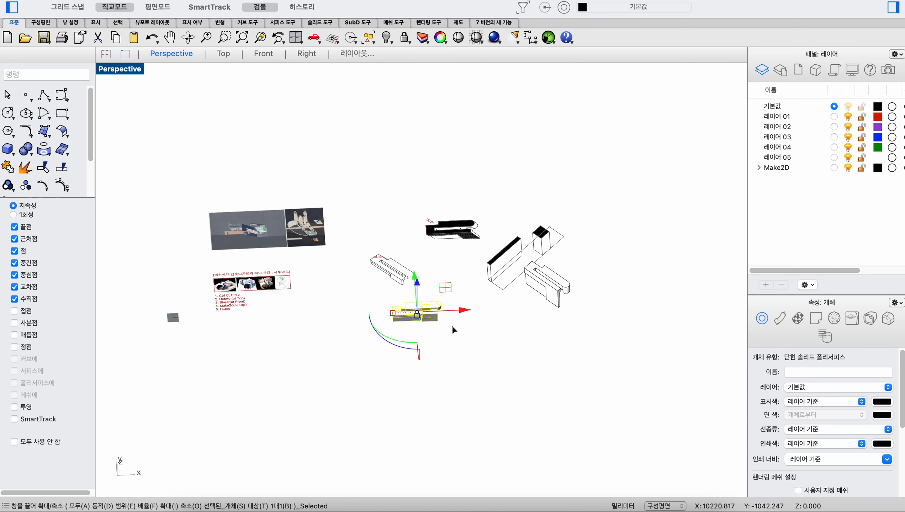
key(super+c)
key(super+v)
drag(461, 309, 725, 323)
text(zs)
key(Return)
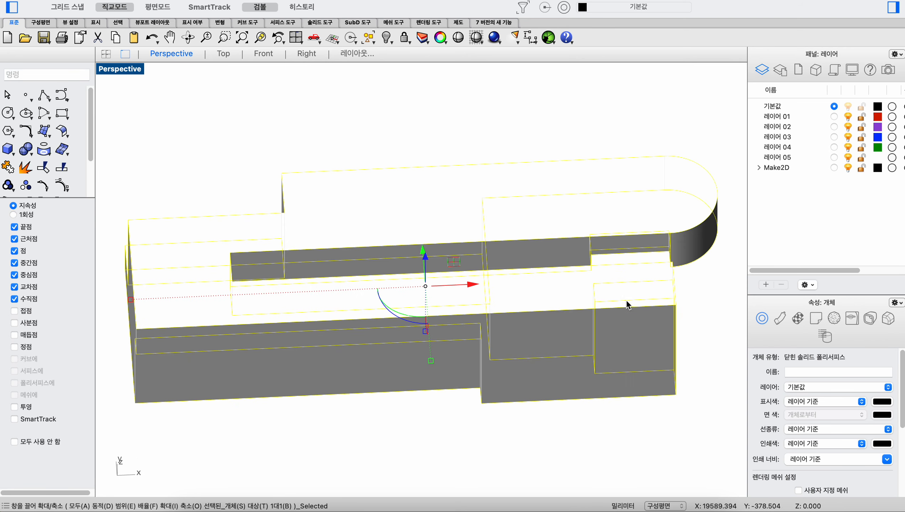
Rotate the duplicated solid upright so that it stands on its end with the rounded end on top.
click(540, 98)
scroll(533, 346, down, 6)
right_drag(533, 346, 508, 319)
click(513, 378)
right_drag(513, 377, 504, 354)
drag(440, 347, 532, 390)
drag(498, 327, 541, 316)
click(541, 316)
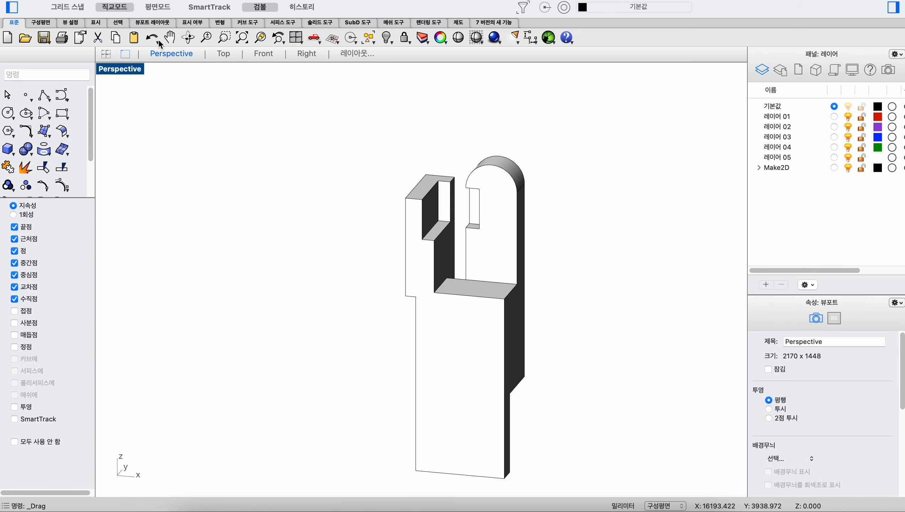
Return to the four-viewport layout and frame the upright solid in the Top view.
double_click(121, 70)
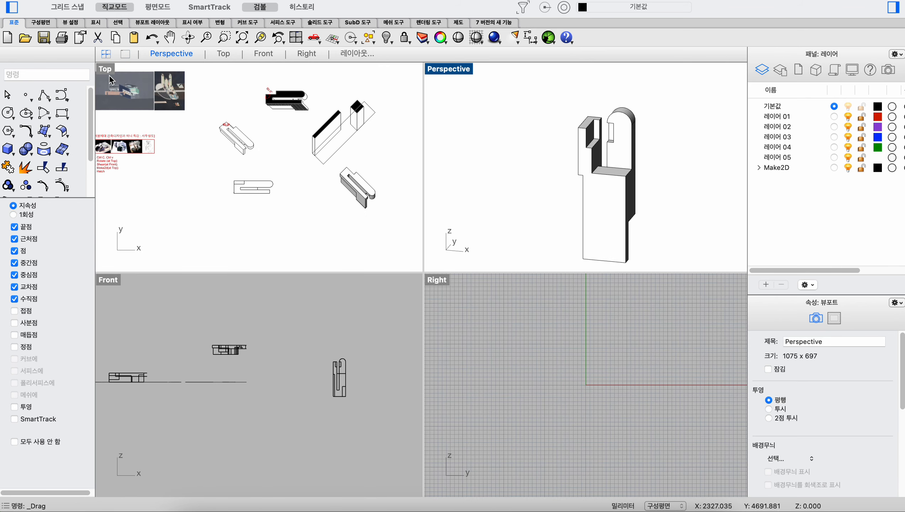
scroll(316, 187, up, 10)
drag(325, 219, 259, 162)
click(408, 176)
Try the Rendered display mode in the Top view and switch it back to Shaded.
text(r)
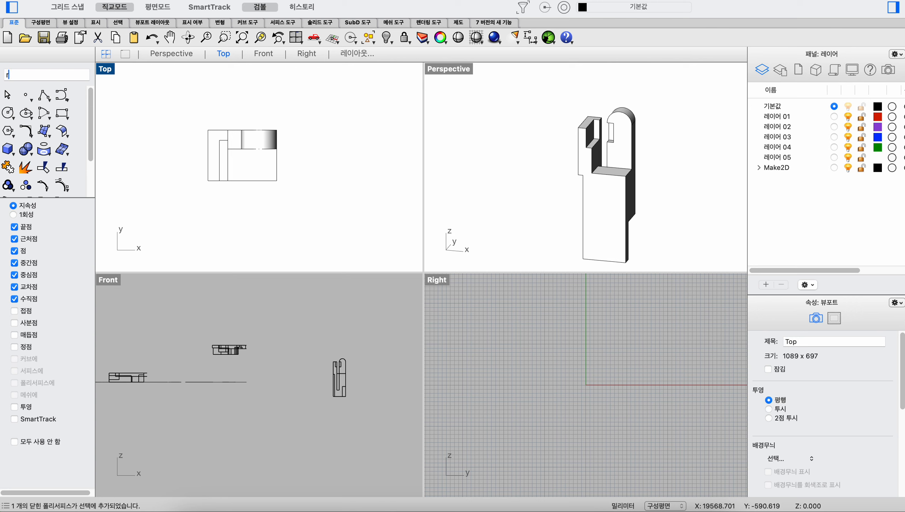
key(Return)
scroll(242, 152, up, 6)
scroll(304, 172, down, 4)
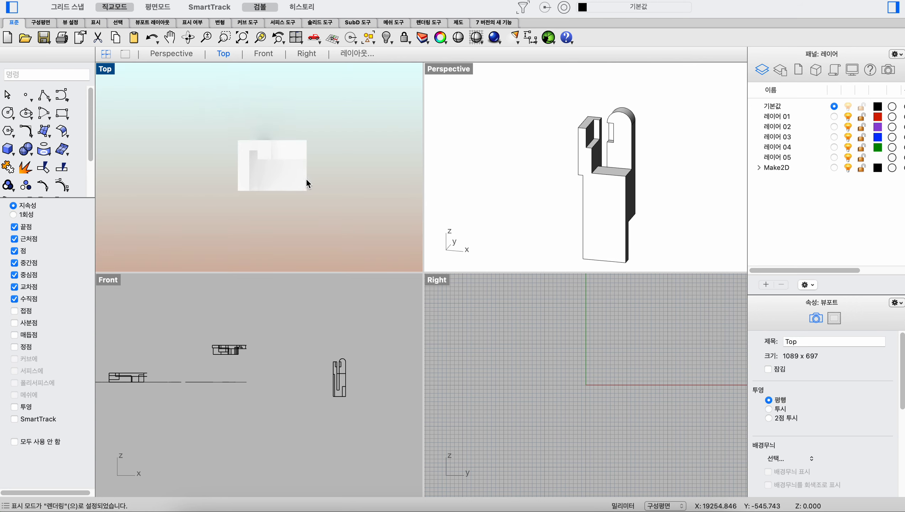
text(ss)
key(Return)
scroll(282, 155, up, 6)
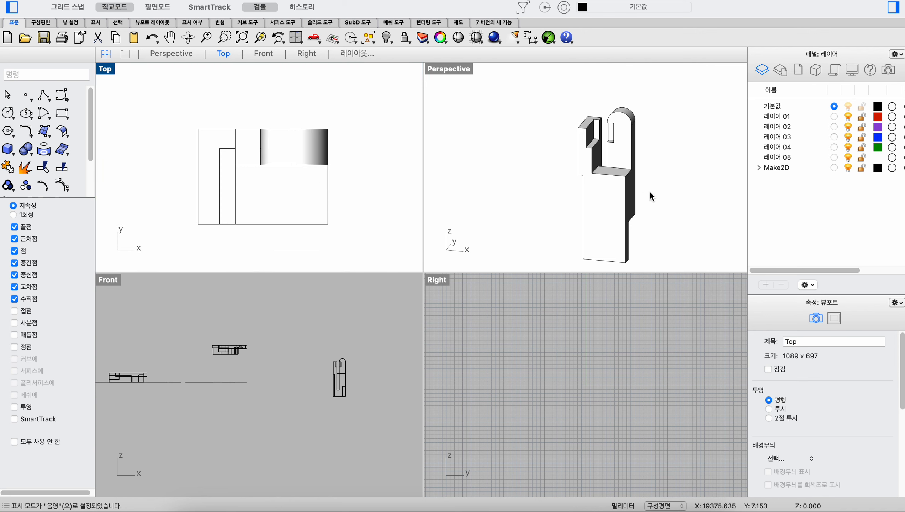
Copy the upright solid in the Top view and move the duplicate along the X axis beside the original.
right_drag(652, 196, 610, 228)
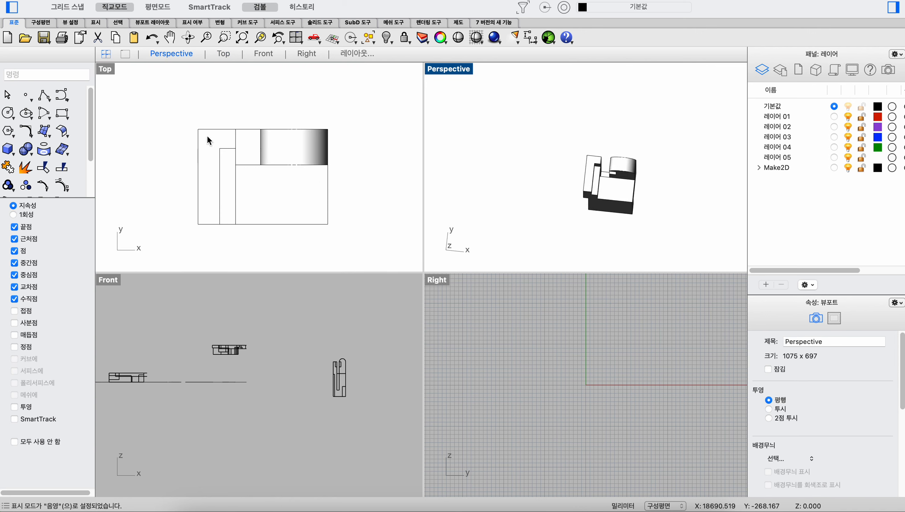
click(251, 167)
scroll(323, 188, down, 8)
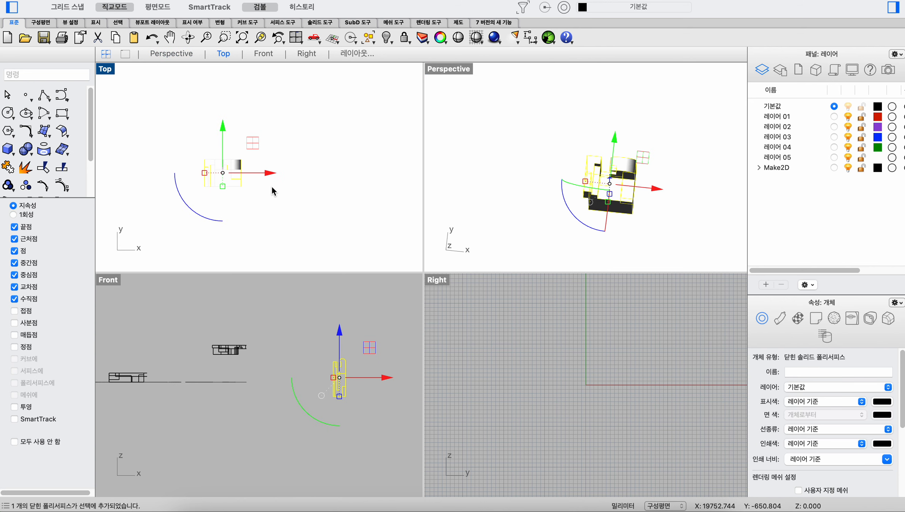
key(super+c)
key(super+v)
drag(268, 174, 366, 174)
right_drag(362, 201, 253, 183)
drag(258, 155, 312, 160)
scroll(265, 157, up, 2)
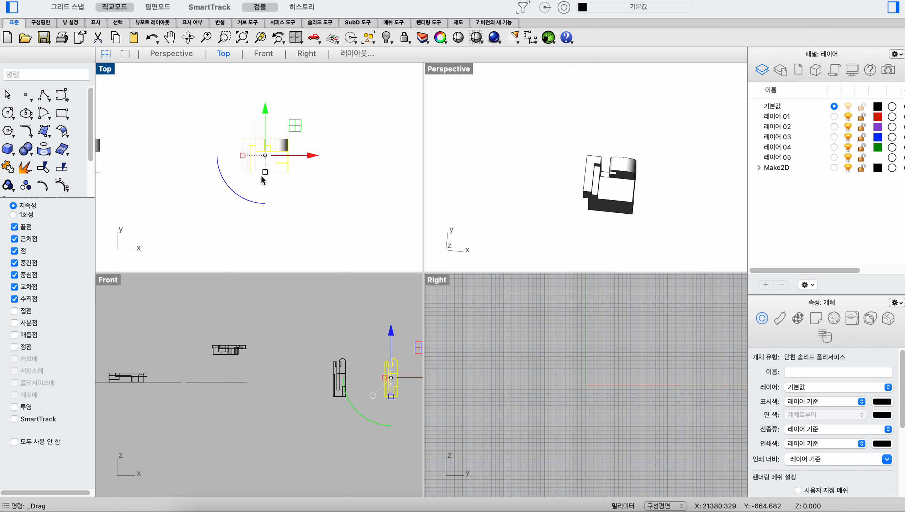
Rotate the second upright solid by 45 degrees about the Z axis.
click(244, 200)
text(45)
key(Return)
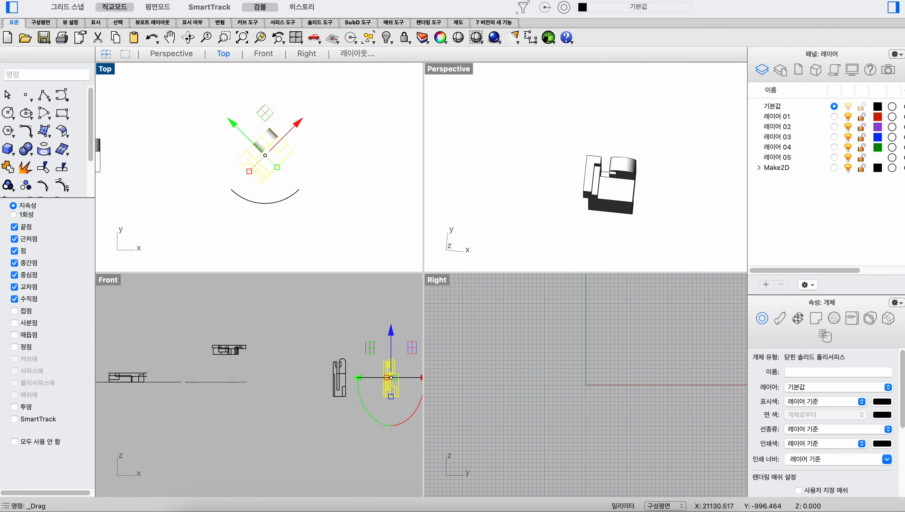
click(221, 164)
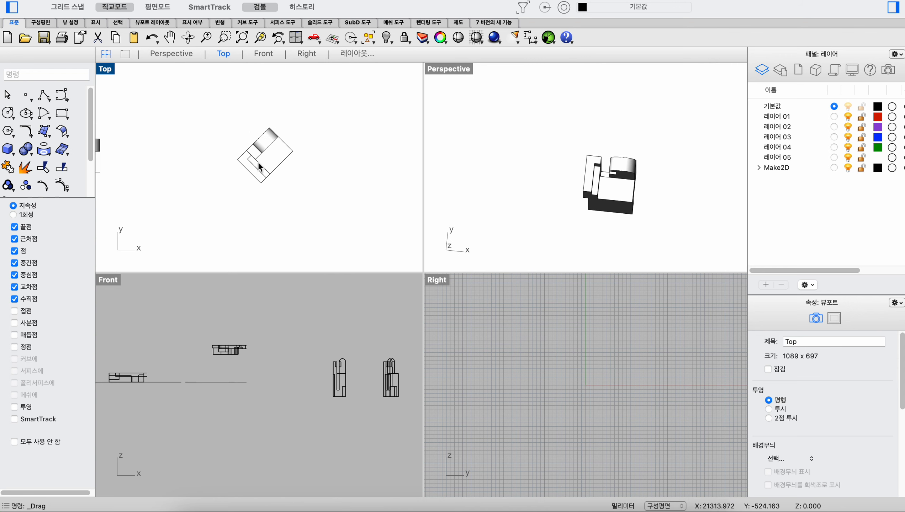
Shear the rotated upright solid by 45 degrees in the Front view, using a roughly vertical reference direction.
mouse_move(259, 164)
mouse_down()
mouse_move(233, 183)
mouse_move(269, 171)
mouse_up()
click(278, 162)
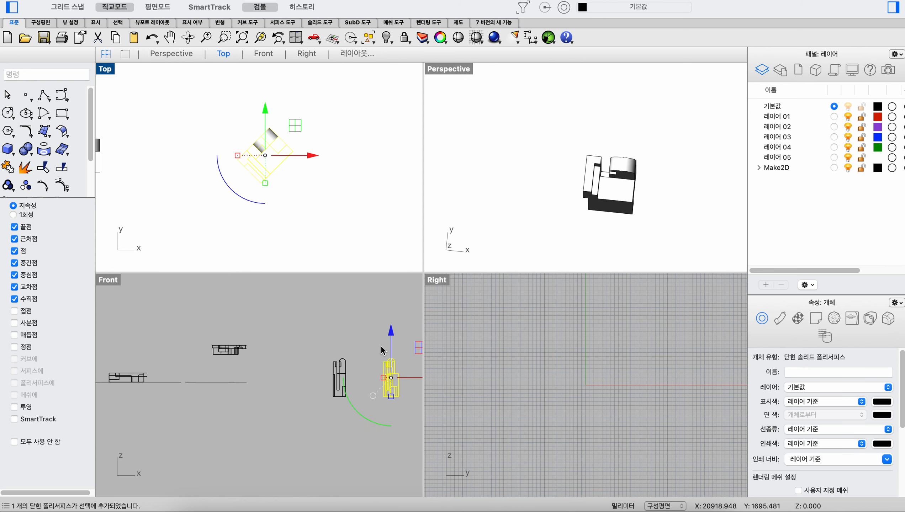
scroll(383, 348, up, 4)
right_drag(382, 348, 275, 340)
text(as)
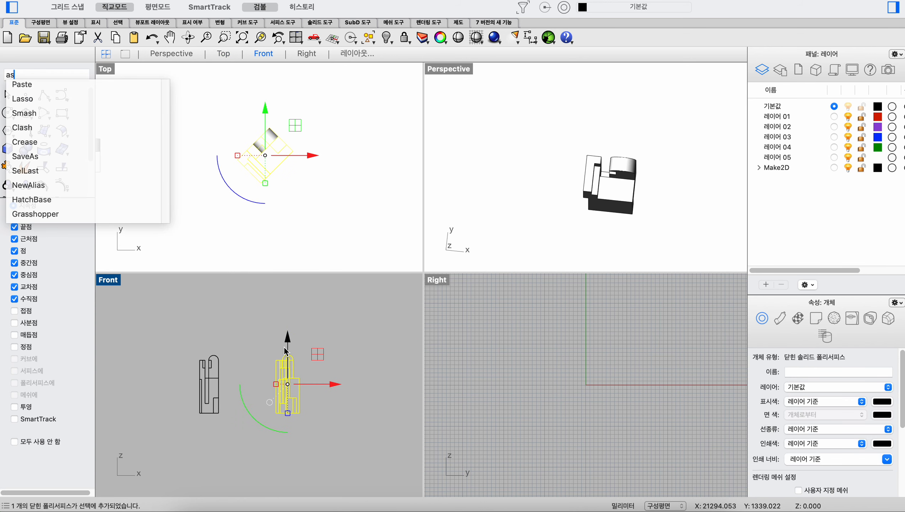
key(BackSpace)
key(BackSpace)
text(sh)
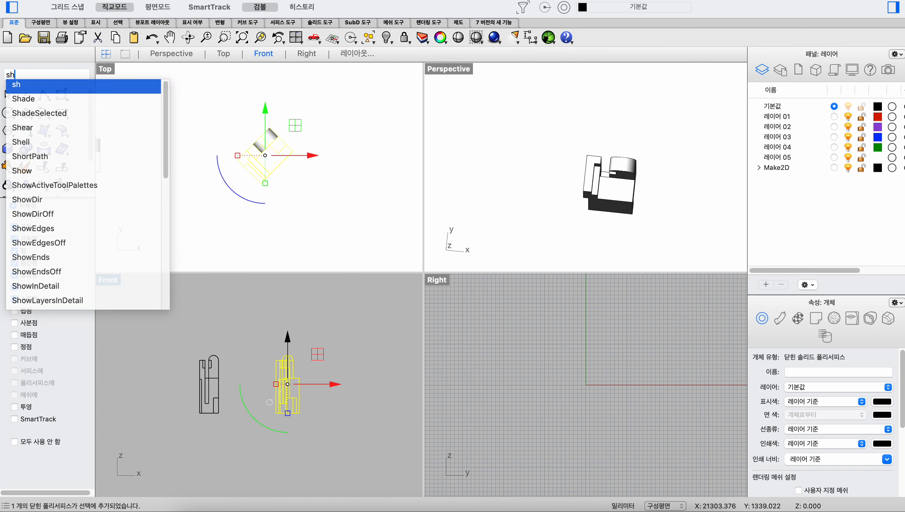
click(36, 129)
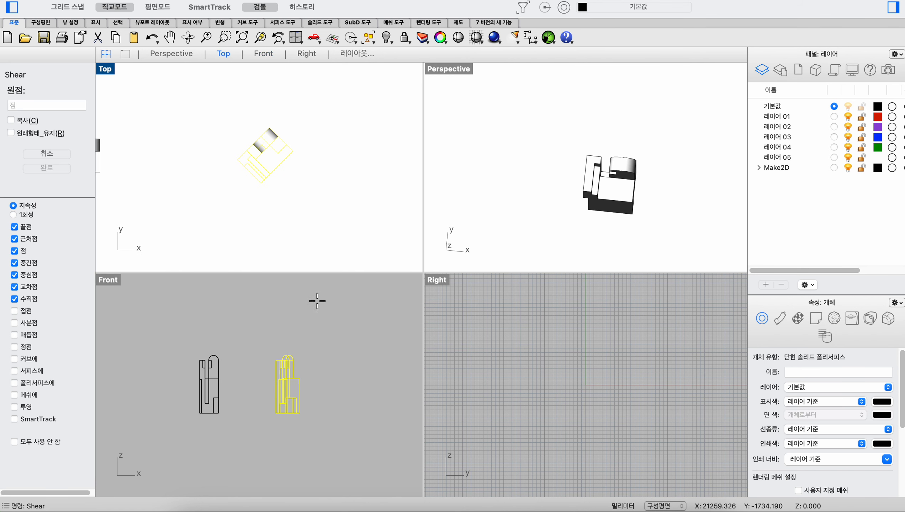
click(303, 380)
click(309, 315)
text(45)
key(Return)
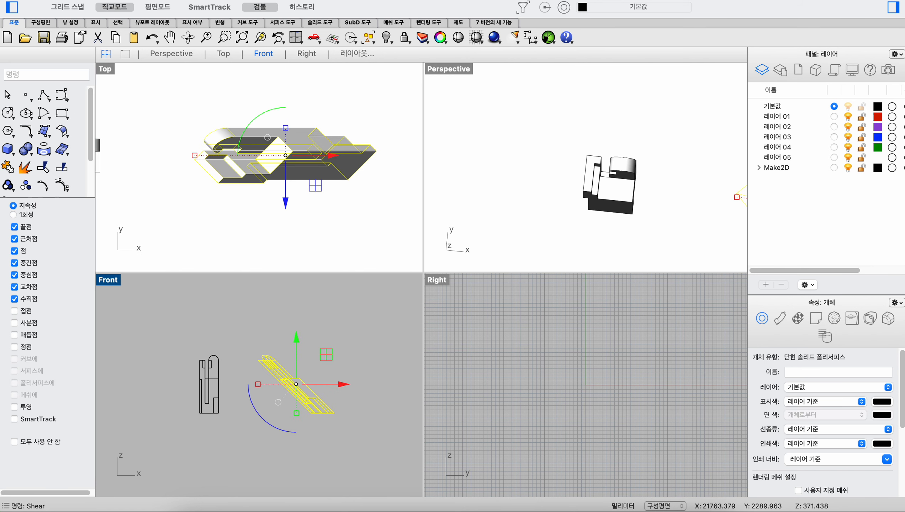
click(321, 208)
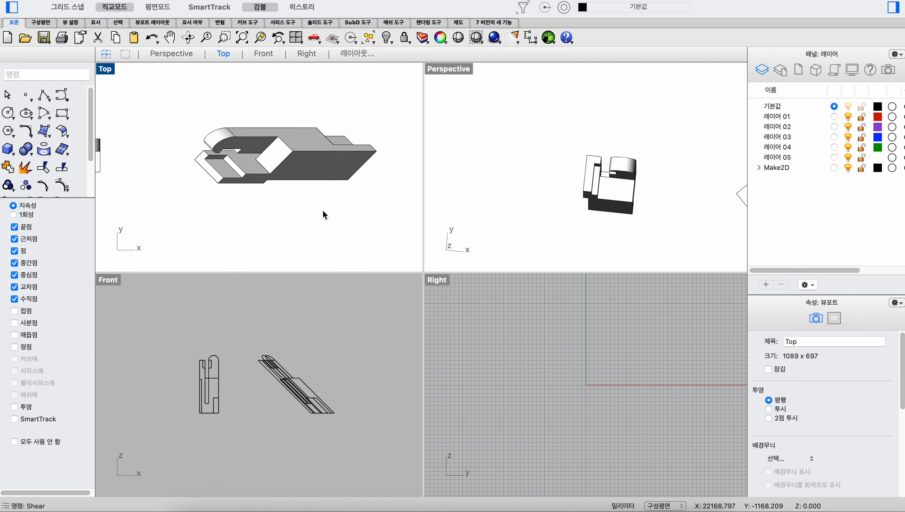
Rotate the sheared solid by 45 degrees about the Z axis in the Top view.
click(276, 162)
scroll(289, 166, down, 3)
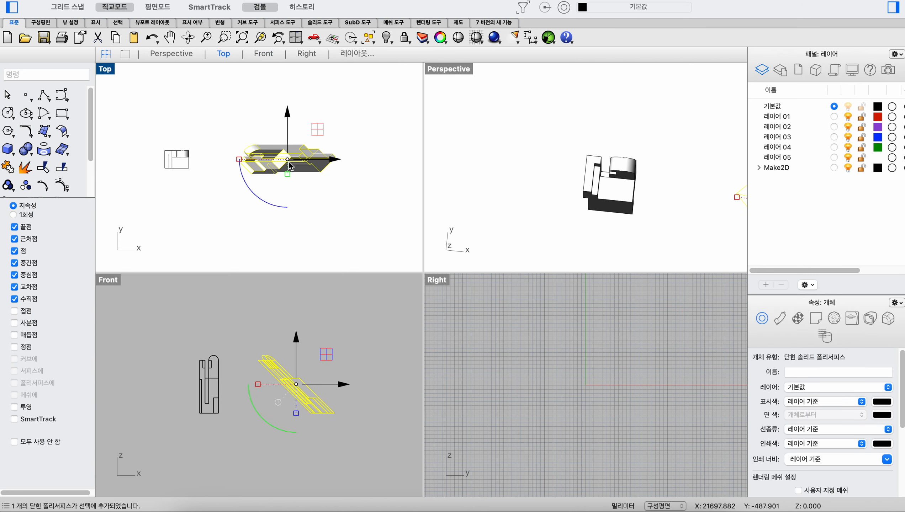
scroll(290, 166, up, 2)
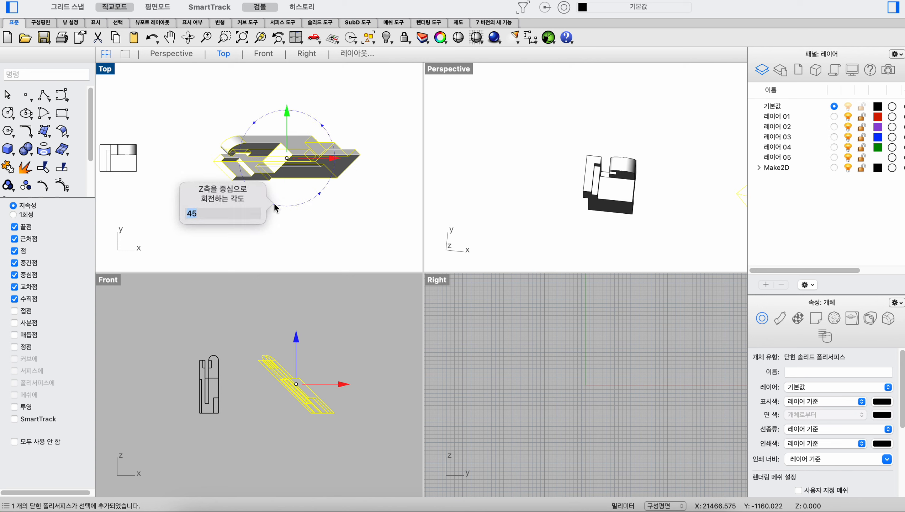
drag(275, 208, 373, 208)
click(373, 204)
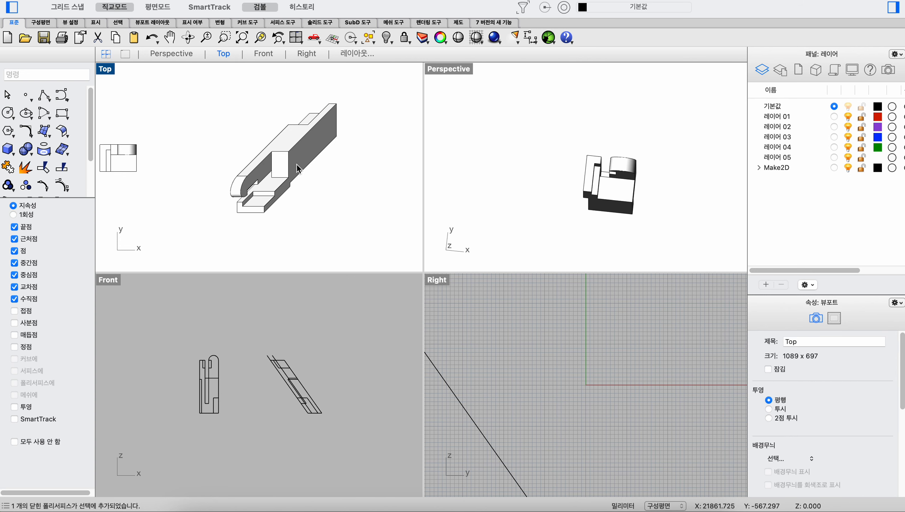
Turn the sheared solid a quarter turn clockwise in the Top view so that it slopes down along X.
click(295, 166)
right_drag(322, 191, 350, 177)
drag(271, 183, 265, 135)
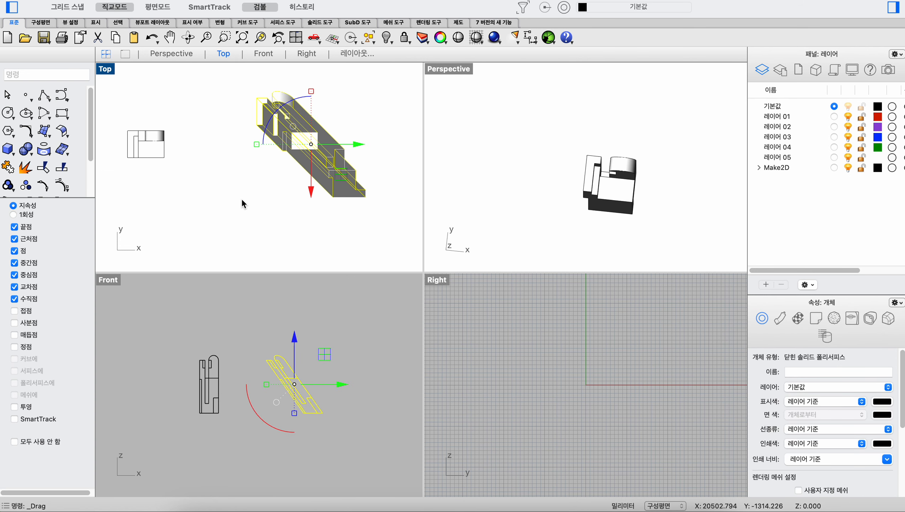
click(242, 200)
Create a Make2D drawing of the sheared solid from the Top view with the default options.
scroll(309, 110, up, 5)
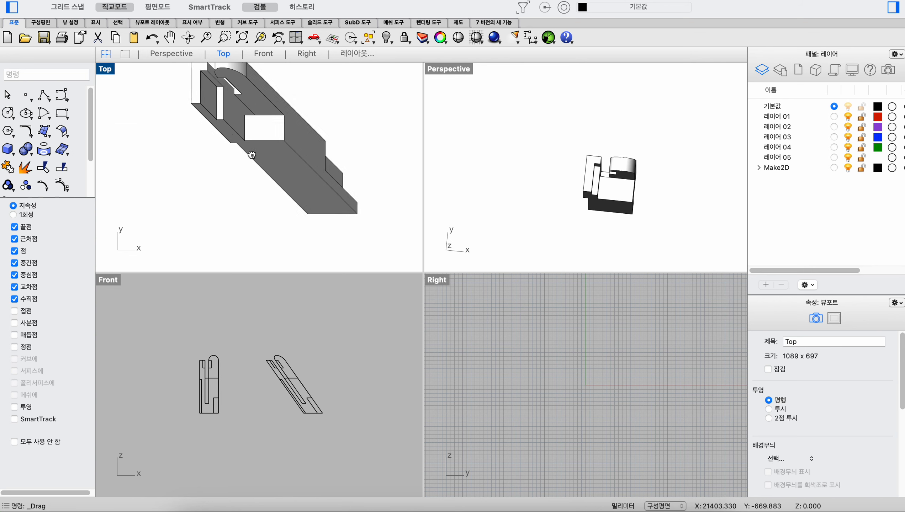
scroll(217, 112, down, 5)
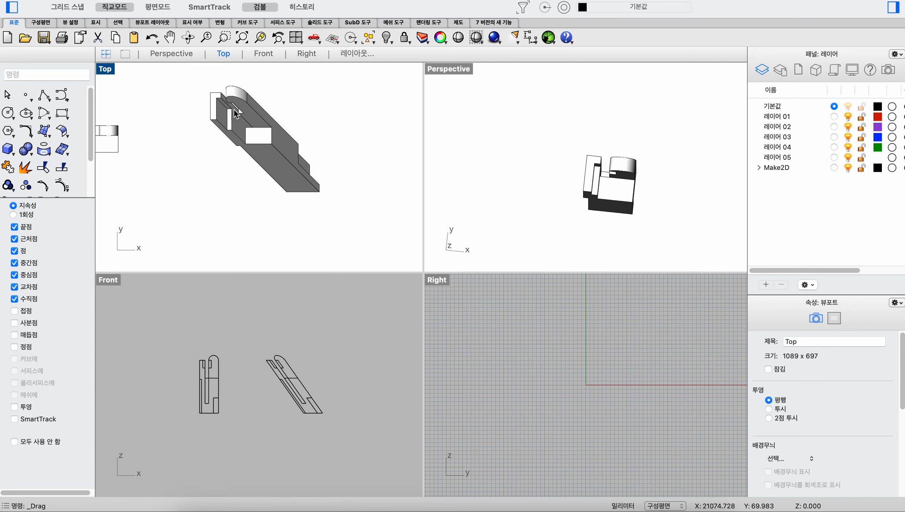
scroll(246, 97, up, 3)
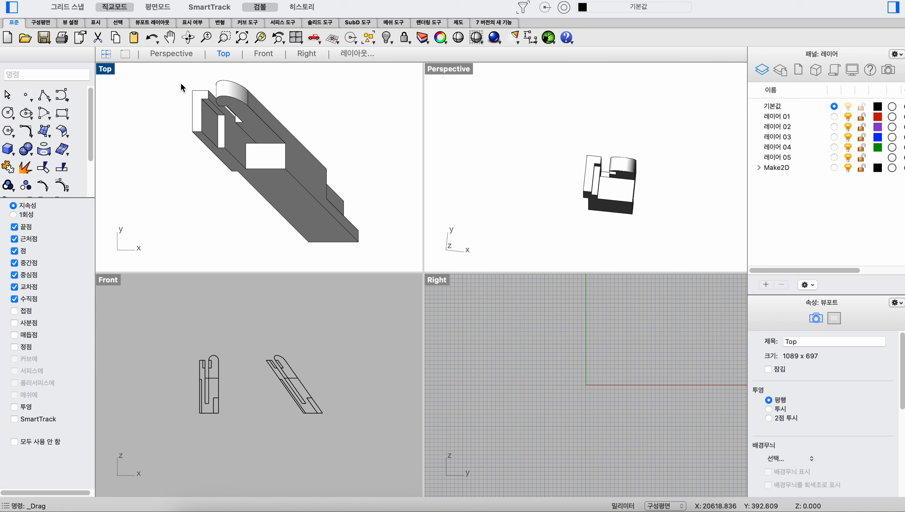
scroll(235, 114, down, 3)
click(262, 158)
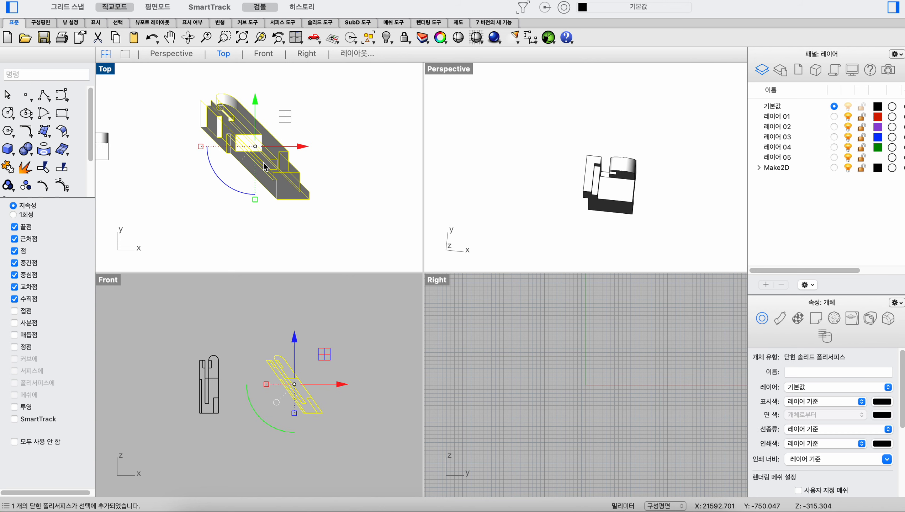
text(make)
key(Return)
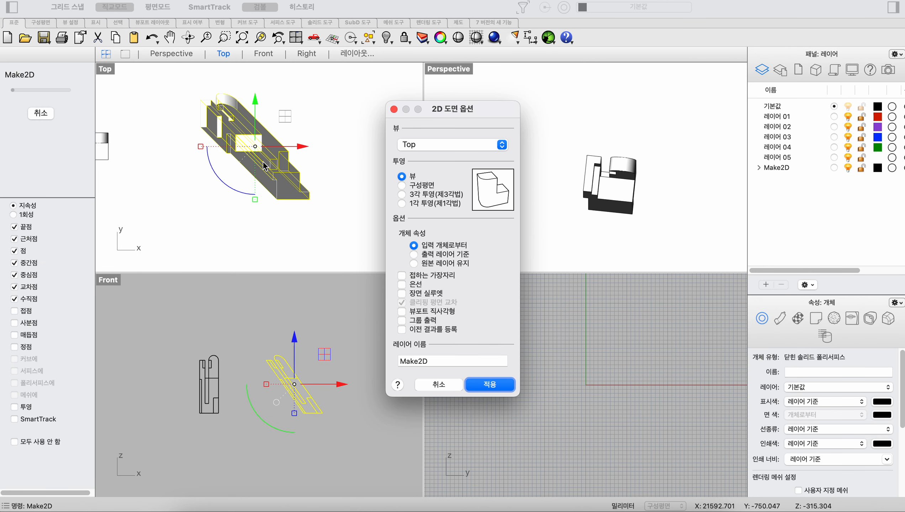
key(Return)
Move the new 2D line drawing along the X axis into the empty area left of the reference images.
scroll(263, 149, down, 3)
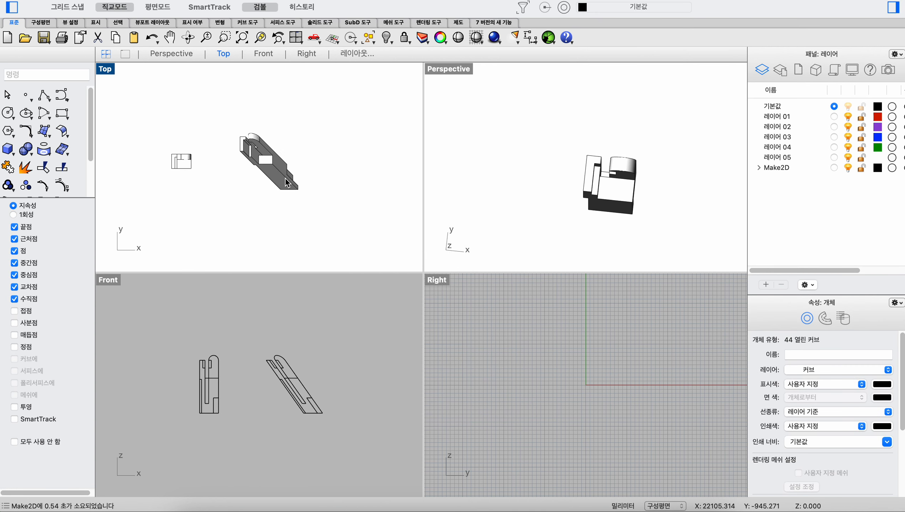
right_drag(198, 164, 341, 157)
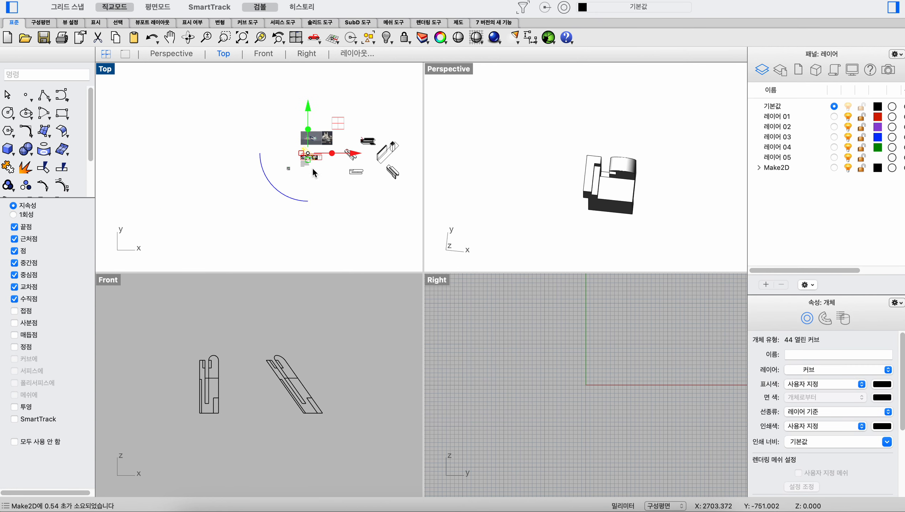
drag(345, 153, 278, 154)
scroll(244, 154, up, 10)
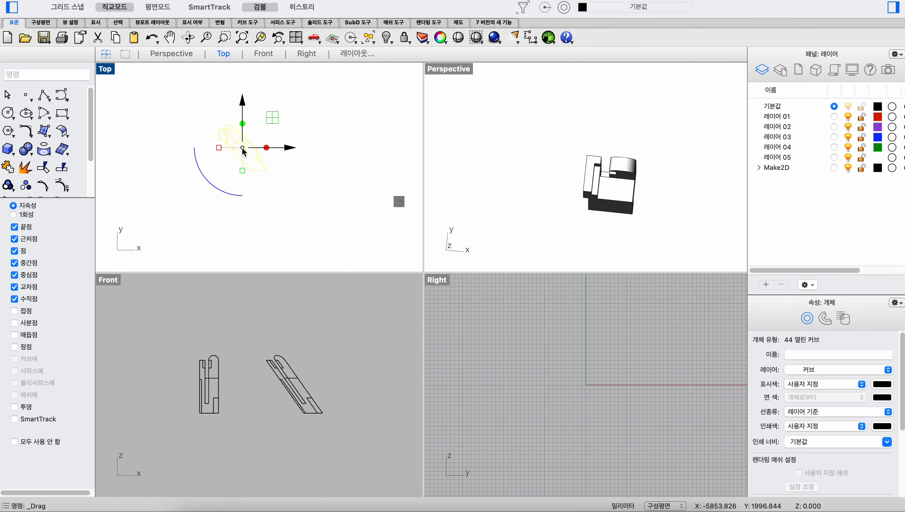
click(187, 145)
Hatch the curved, notched face in the upper middle of the 2D drawing with a solid black fill.
right_drag(289, 233, 291, 183)
double_click(103, 71)
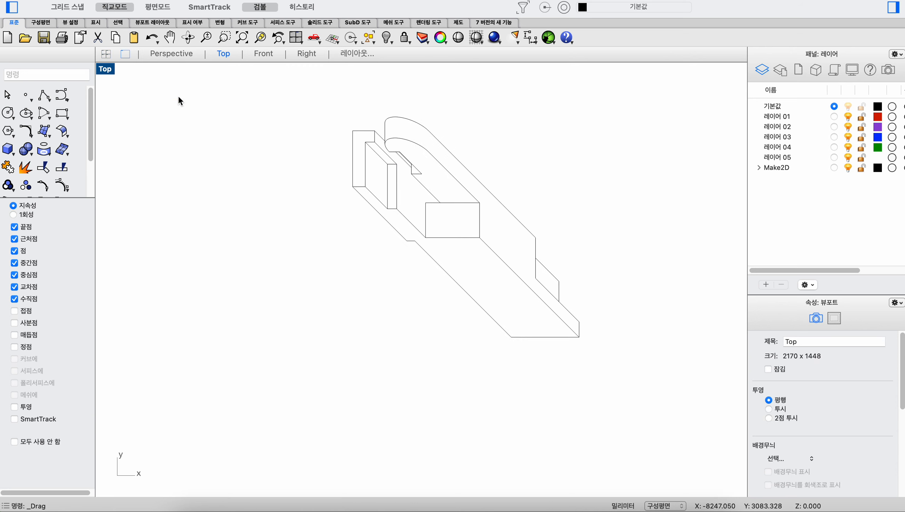
drag(571, 388, 245, 88)
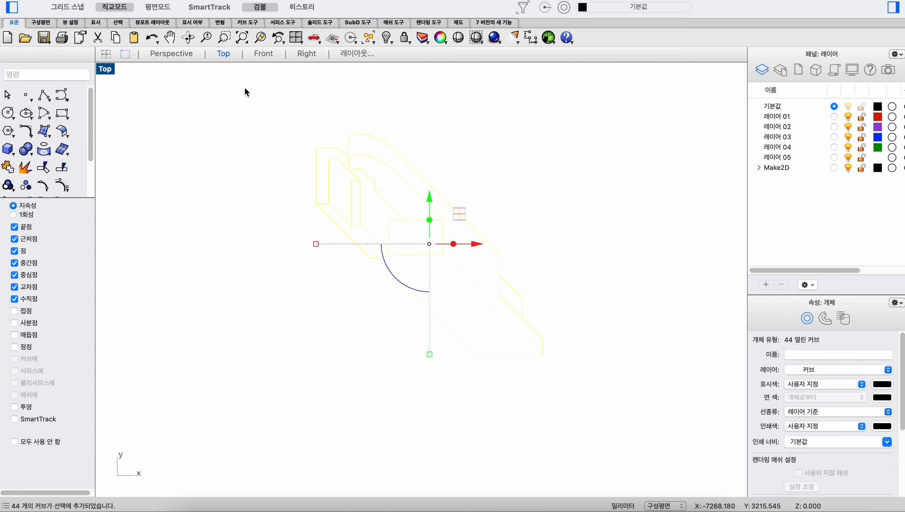
text(Hatch)
key(Return)
click(401, 189)
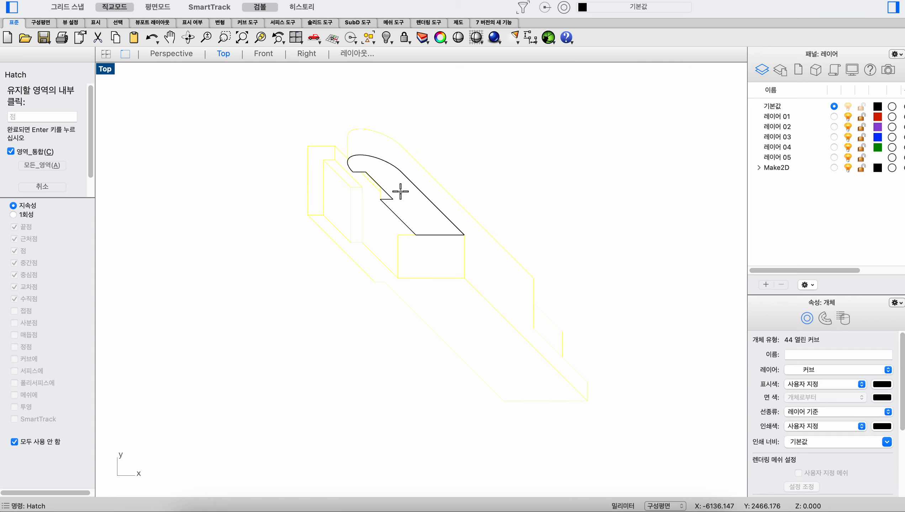
key(Return)
click(539, 398)
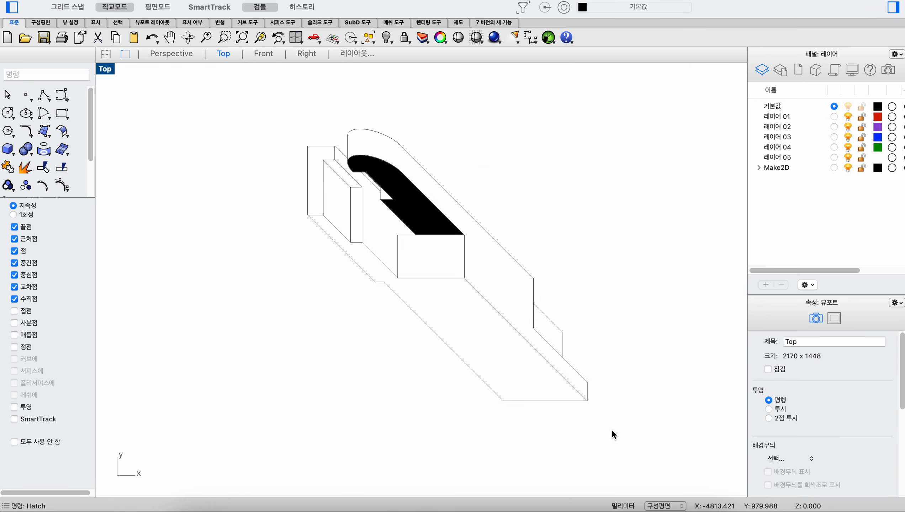
Hatch the two slanted side faces of the 2D drawing with the 해치1 line pattern at 90 degrees rotation and scale 100.
drag(612, 431, 245, 117)
key(Return)
scroll(330, 201, up, 2)
click(329, 201)
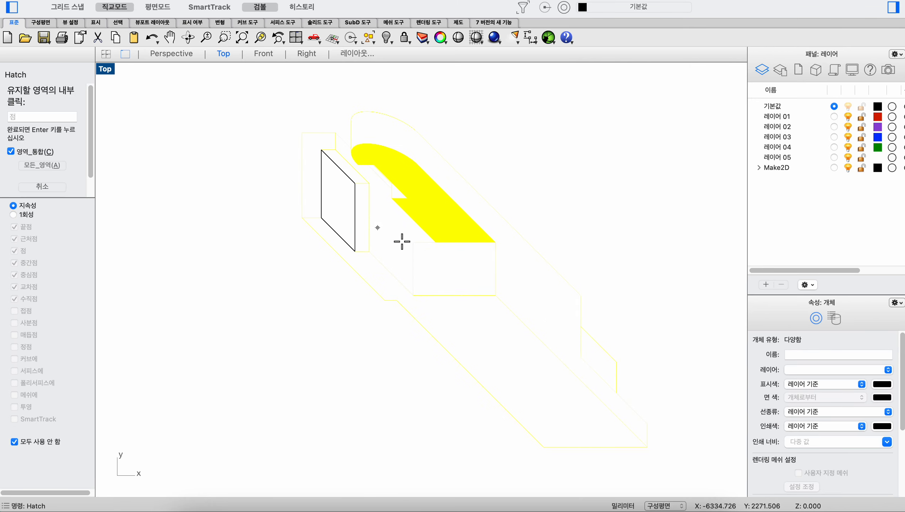
click(398, 252)
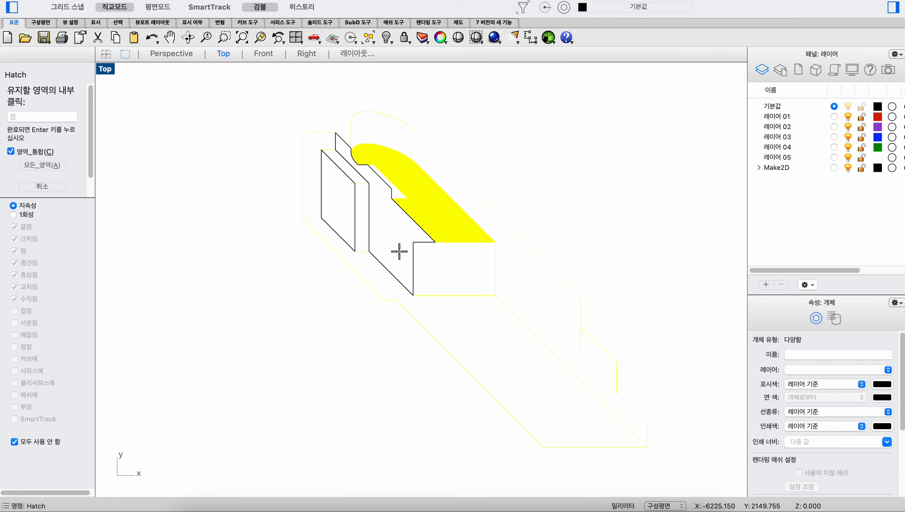
key(Return)
click(460, 147)
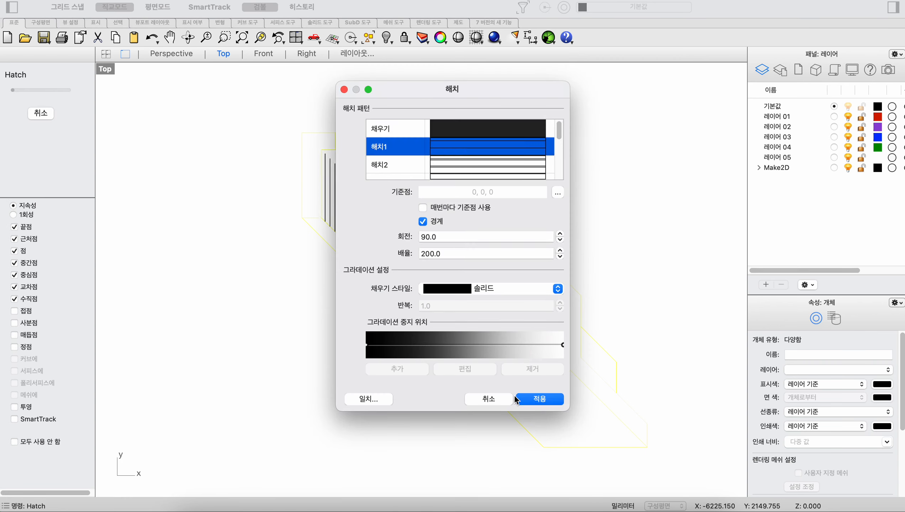
double_click(455, 255)
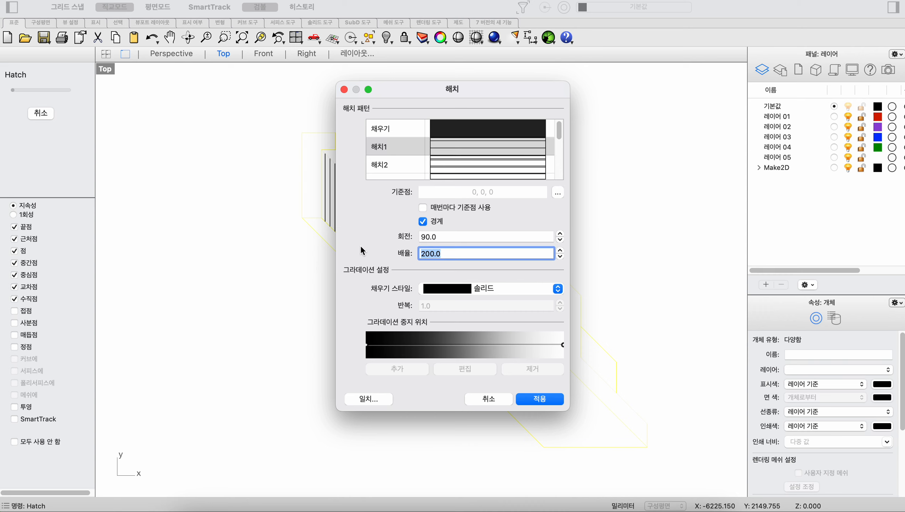
text(100)
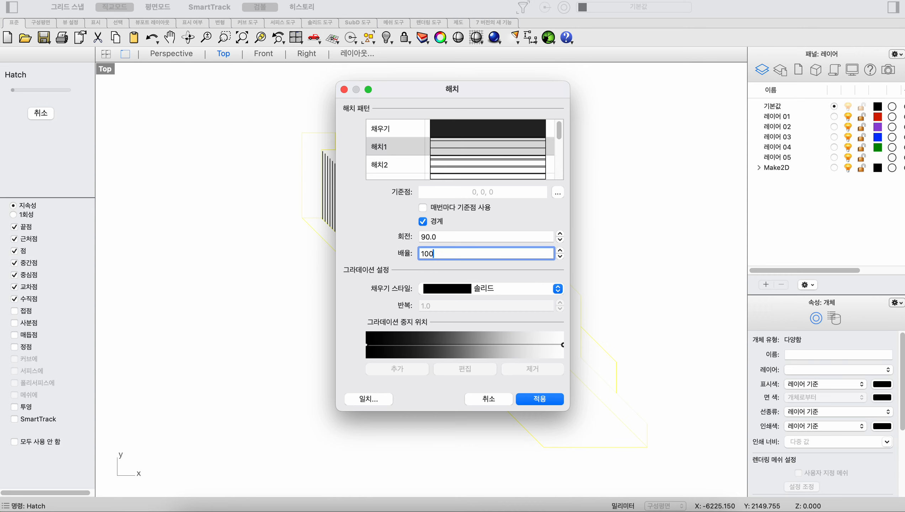
click(548, 400)
Hatch the long slanted face along the drawing's lower edge with the solid 채우기 pattern.
right_drag(596, 323, 547, 298)
scroll(547, 299, down, 2)
drag(606, 416, 305, 145)
key(Return)
key(Return)
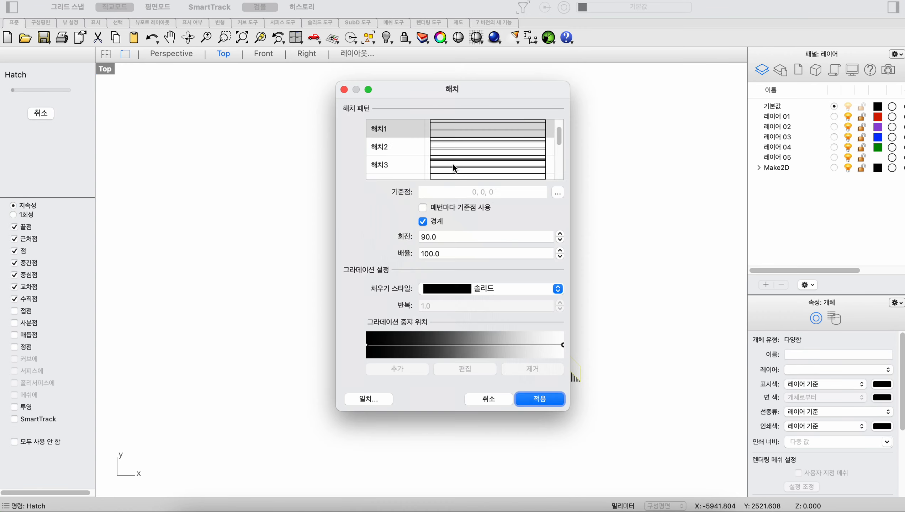
scroll(455, 165, up, 1)
click(465, 135)
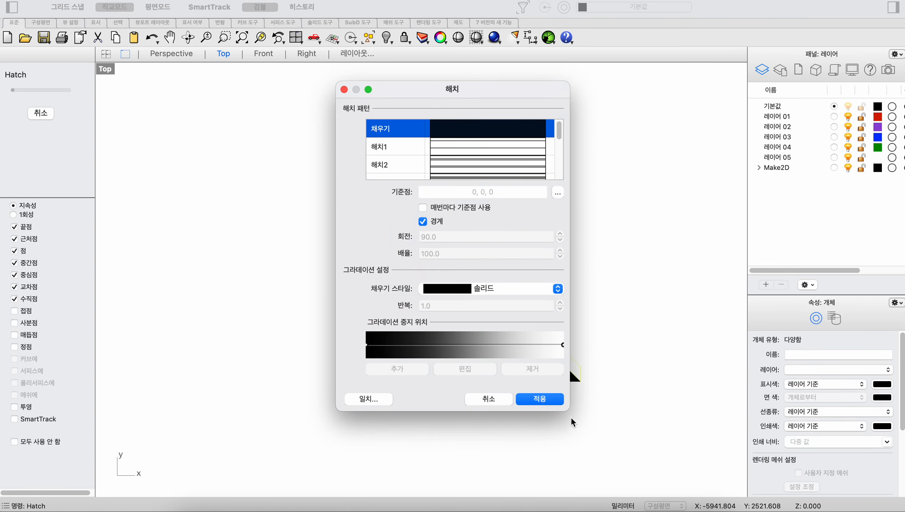
click(552, 401)
Pick the L-shaped end face and the large rectangular face as hatch areas and choose the 플러스 pattern.
drag(626, 454, 307, 131)
scroll(392, 199, up, 2)
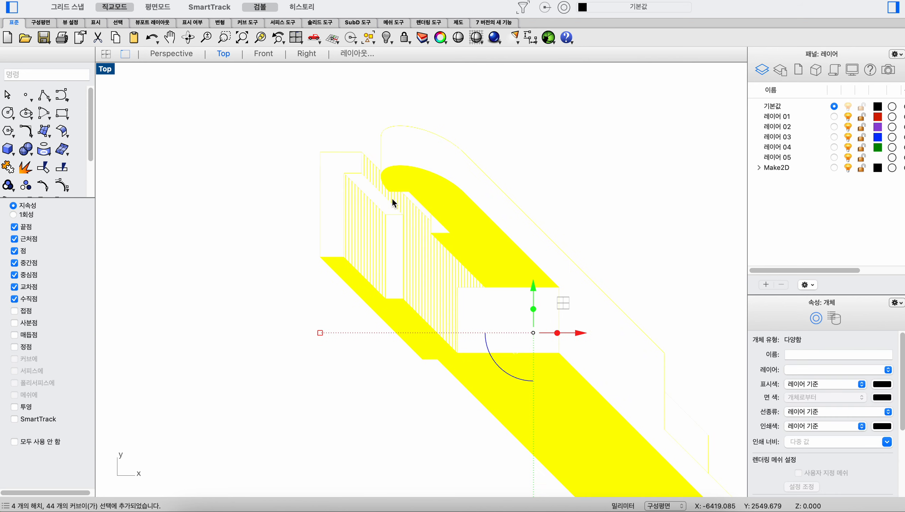
key(Return)
click(331, 162)
click(479, 317)
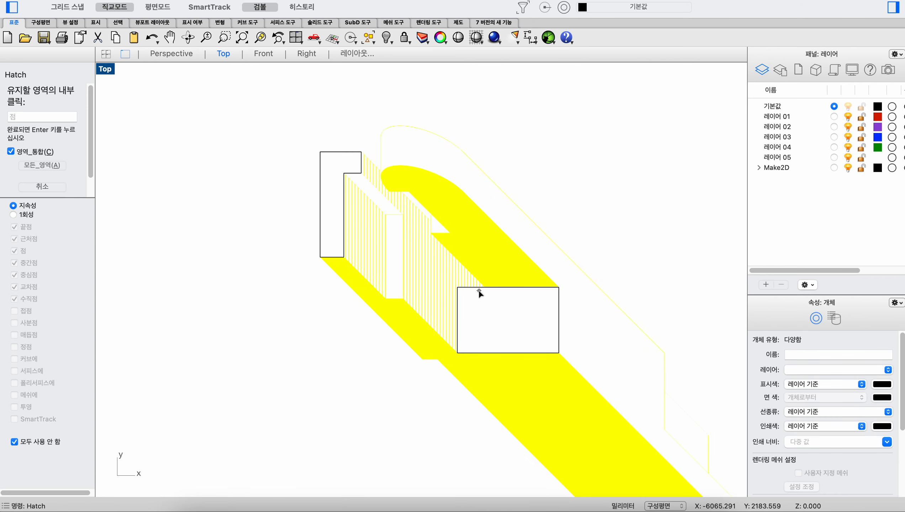
key(Return)
scroll(451, 158, down, 5)
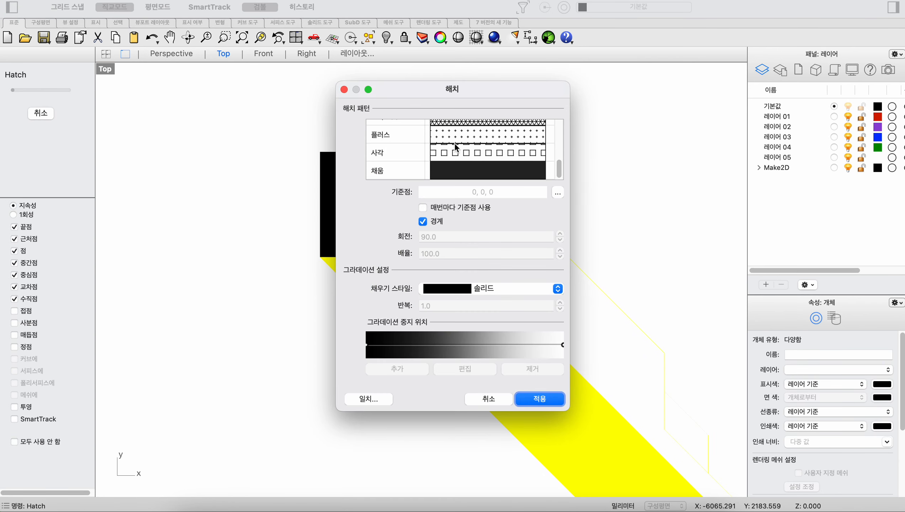
click(457, 138)
drag(405, 87, 567, 92)
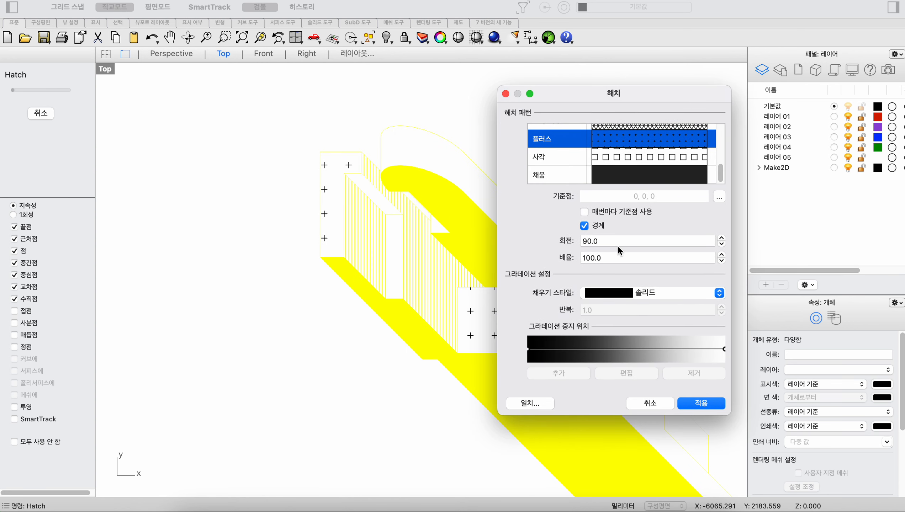
Set the 플러스 hatch scale to 8 and apply it to both picked faces.
click(611, 258)
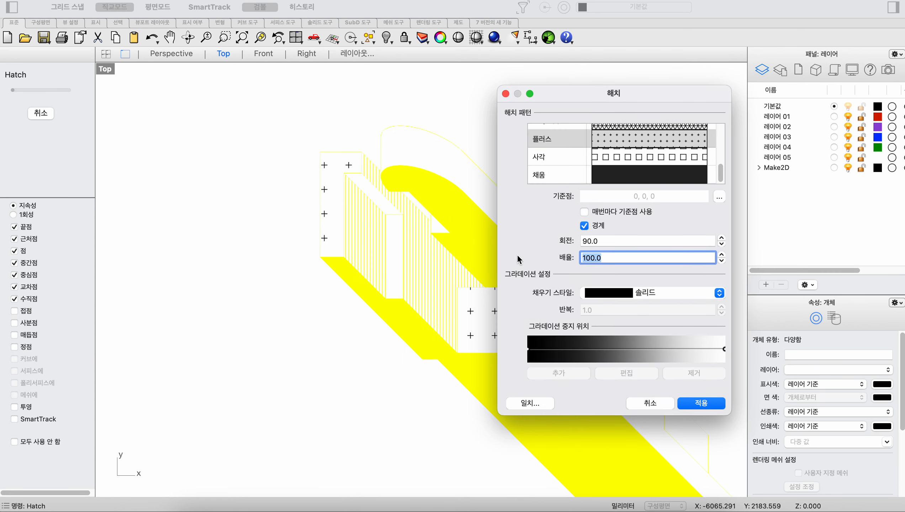
text(6)
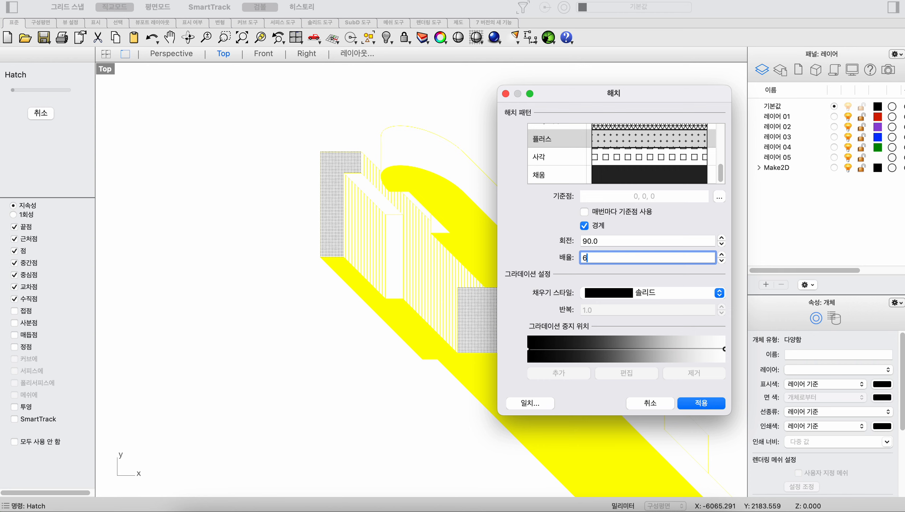
key(BackSpace)
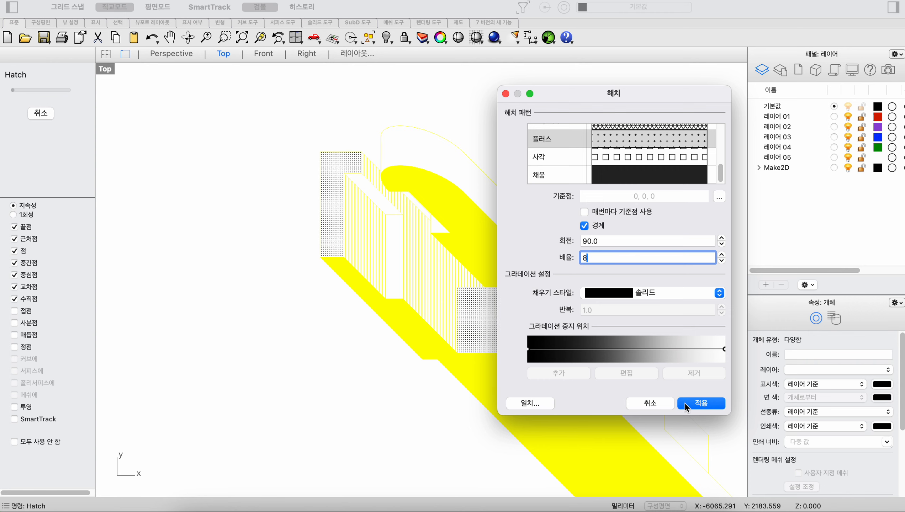
click(696, 403)
Move the whole hatched 2D drawing across the sheet to the spot just above the drawing marked 90.0°.
scroll(497, 257, down, 5)
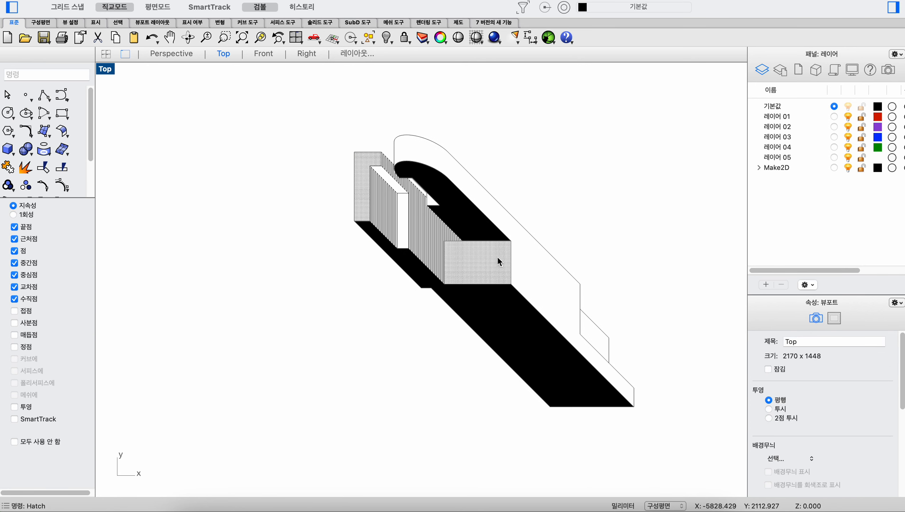
right_drag(573, 411, 486, 413)
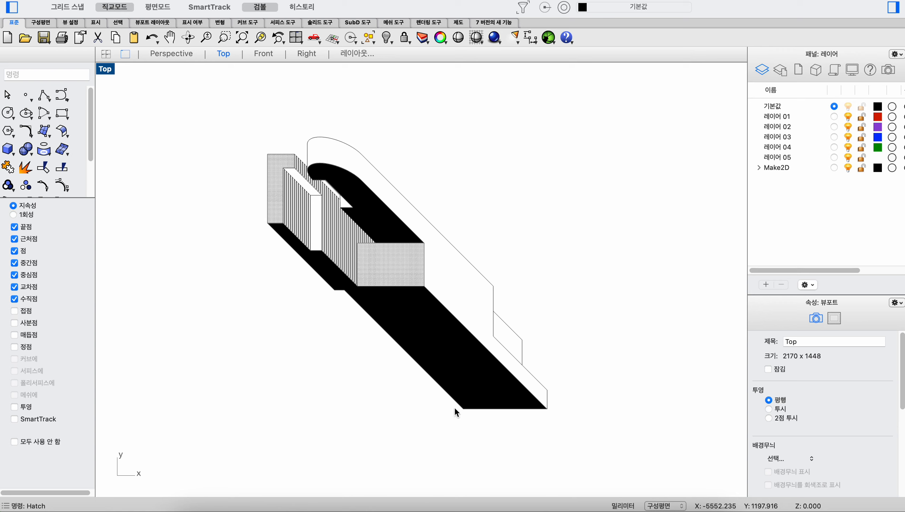
scroll(266, 158, up, 2)
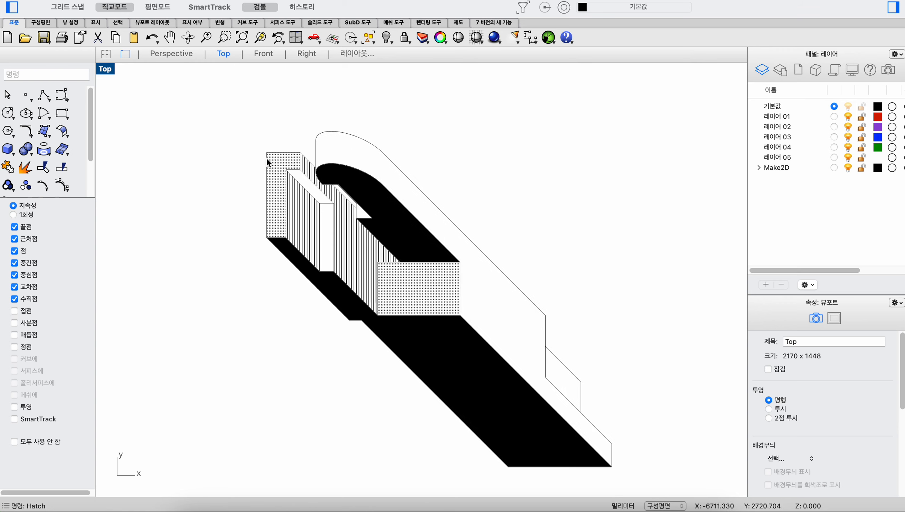
scroll(275, 147, down, 3)
drag(401, 284, 228, 126)
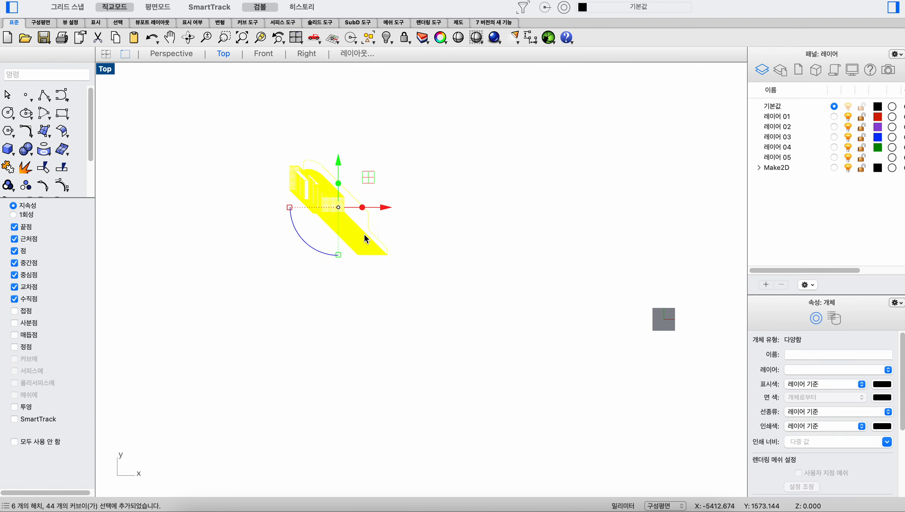
scroll(365, 233, down, 2)
right_drag(407, 235, 298, 266)
drag(279, 252, 541, 276)
scroll(504, 247, up, 5)
drag(482, 244, 535, 201)
scroll(534, 201, up, 3)
key(Escape)
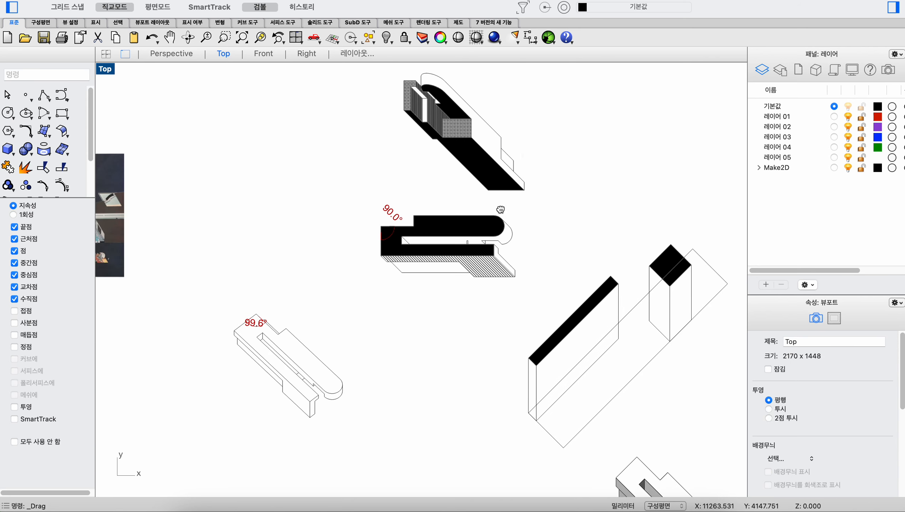
Turn the upright solid beside the sheared model half a turn about the Z axis in the Top view.
scroll(497, 295, up, 4)
scroll(509, 258, down, 3)
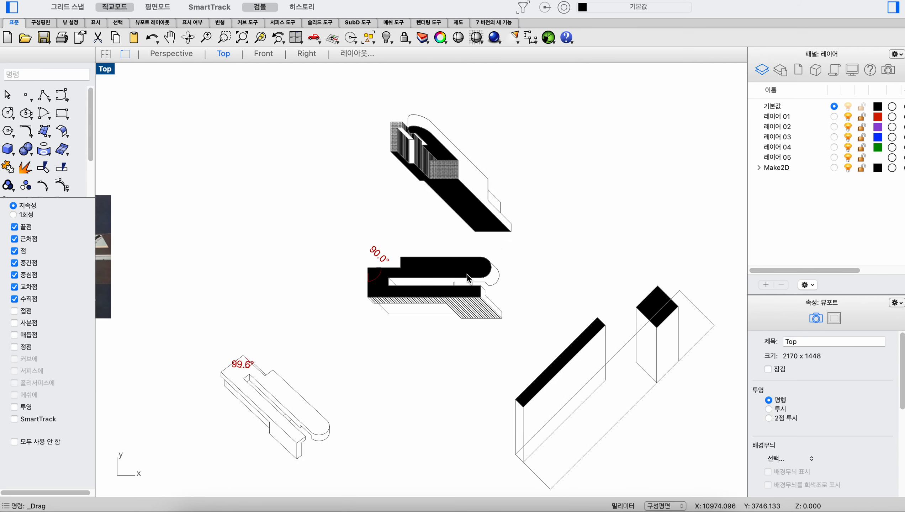
scroll(461, 273, down, 3)
right_drag(497, 304, 431, 212)
scroll(431, 212, down, 3)
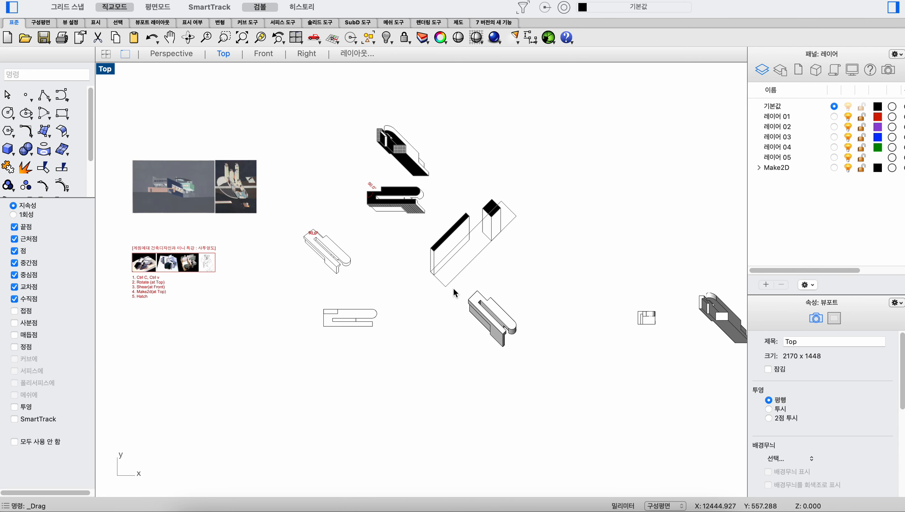
scroll(457, 284, right, 5)
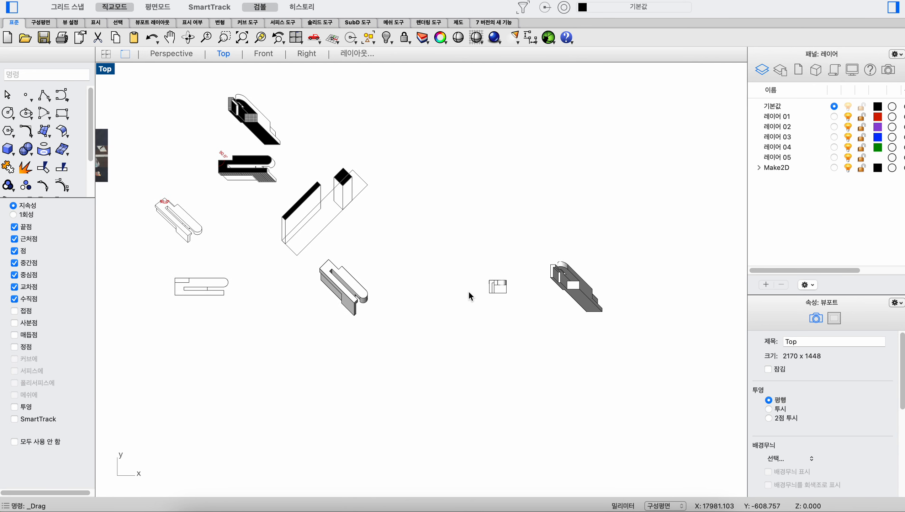
click(498, 287)
scroll(529, 291, up, 3)
drag(436, 312, 517, 215)
click(518, 217)
Rotate the upright solid by 45 degrees about the Z axis in the Top view.
scroll(497, 283, up, 5)
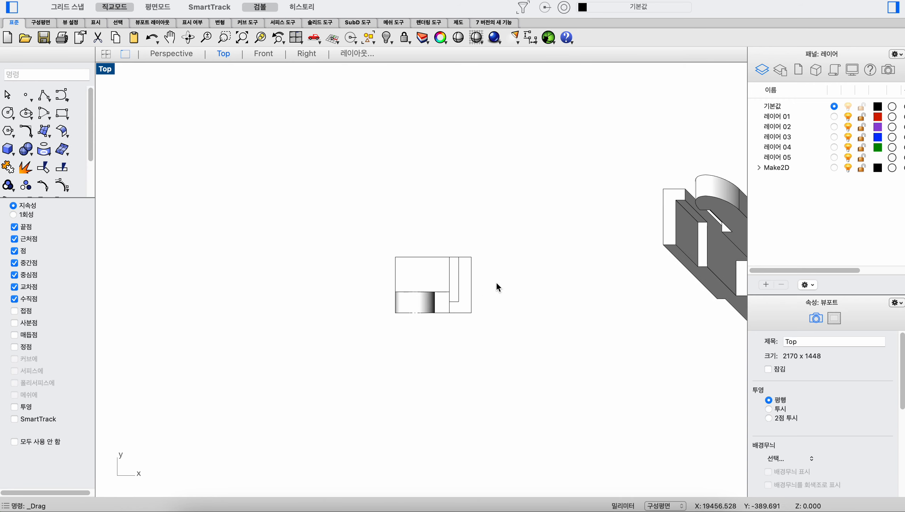
click(451, 270)
scroll(446, 271, down, 5)
click(415, 319)
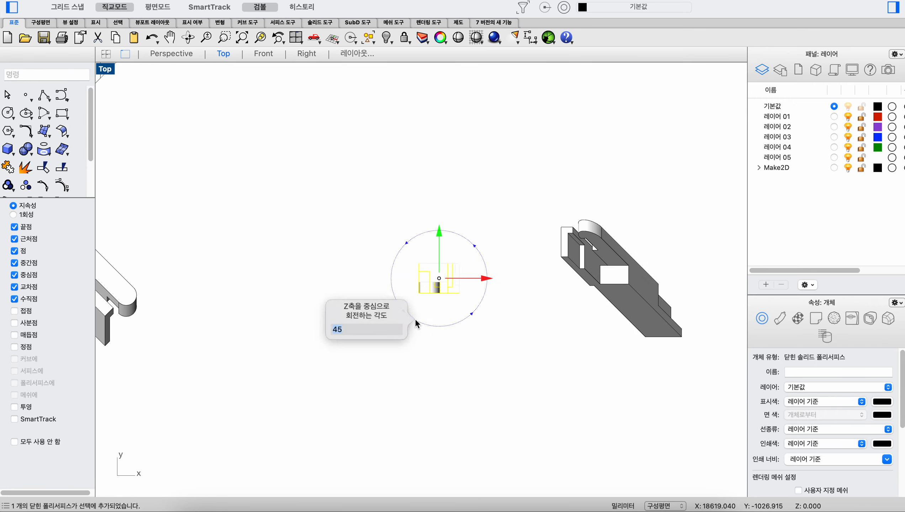
text(45)
key(Return)
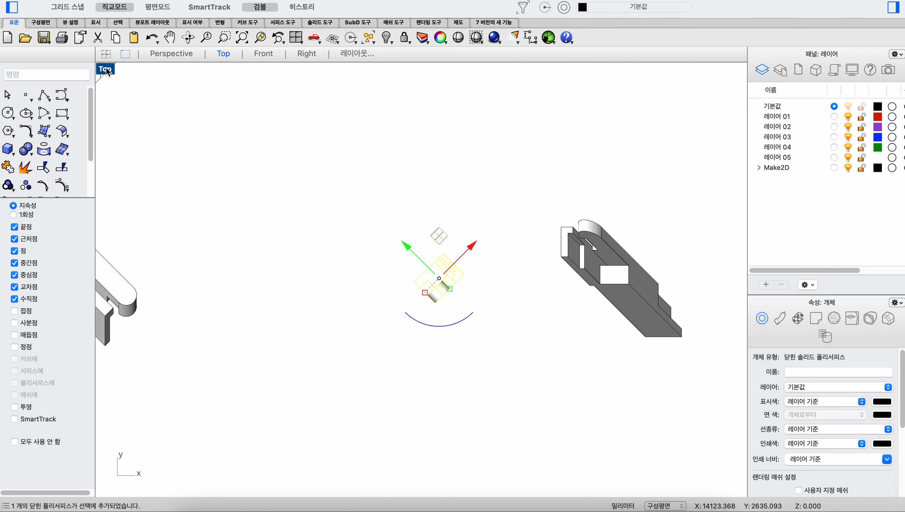
Shear the rotated solid by 45 degrees in the Front view, using its upper corner as origin and a vertical reference line.
click(105, 54)
text(sh)
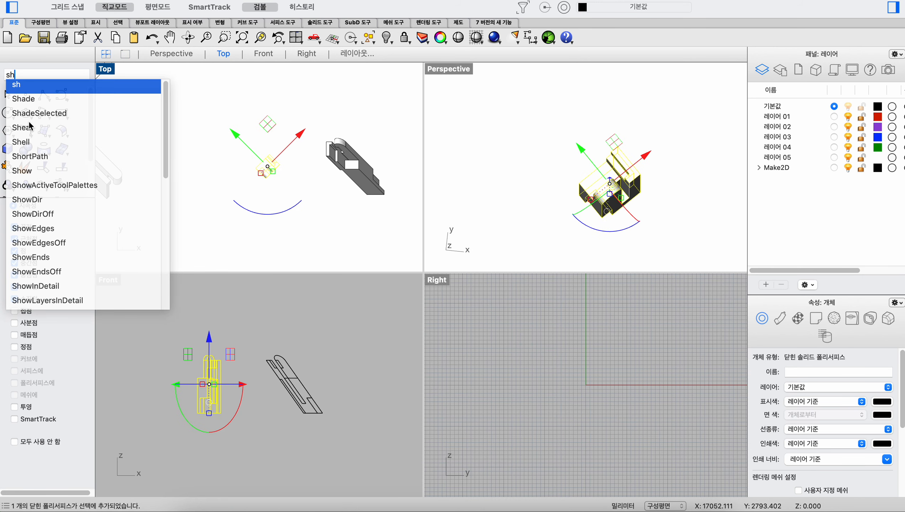
click(27, 128)
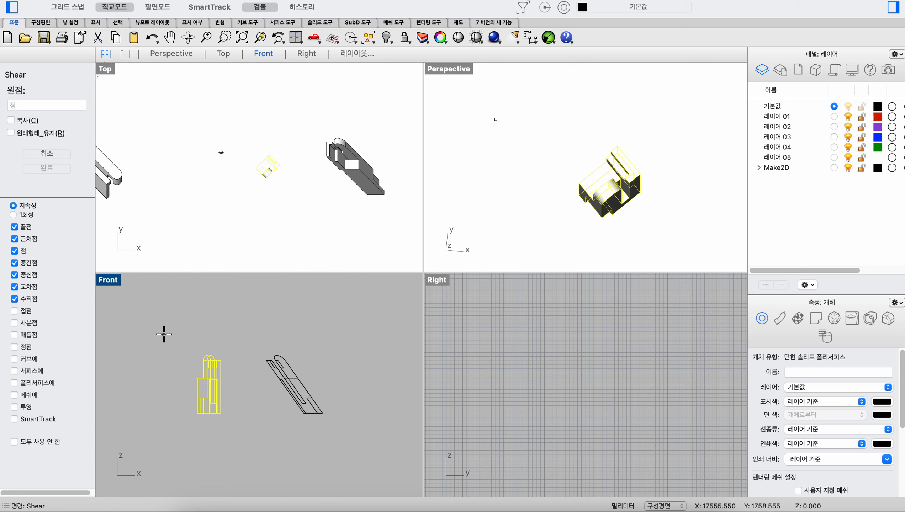
click(220, 360)
click(225, 313)
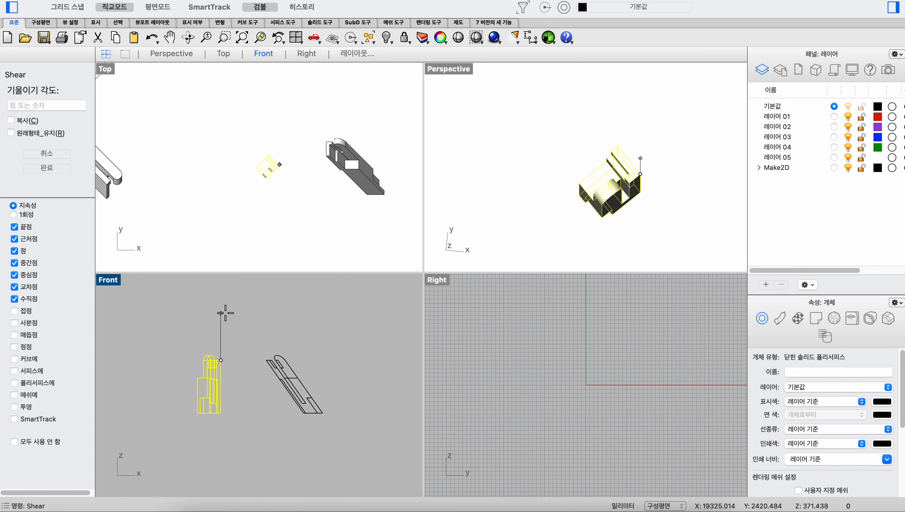
text(45)
key(Return)
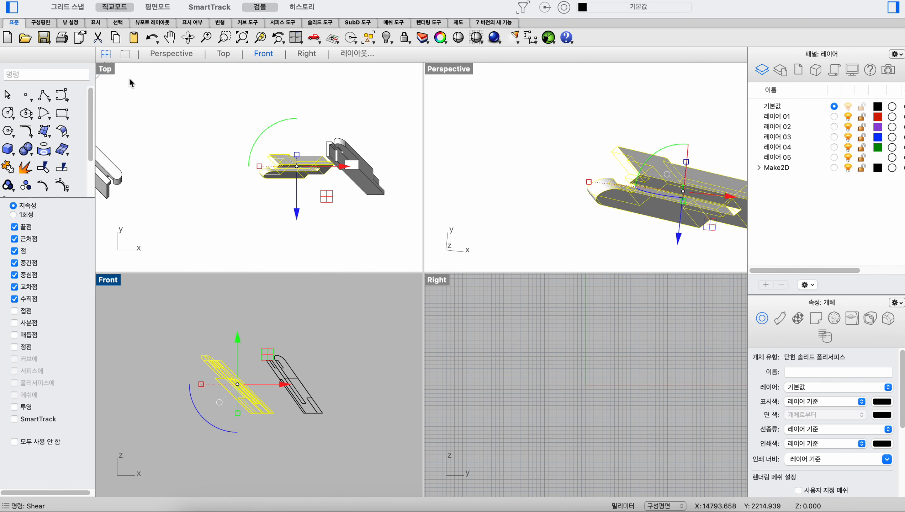
Move the newly sheared solid along the X axis in the Top view, clear of the earlier sheared model.
double_click(111, 69)
scroll(467, 297, down, 3)
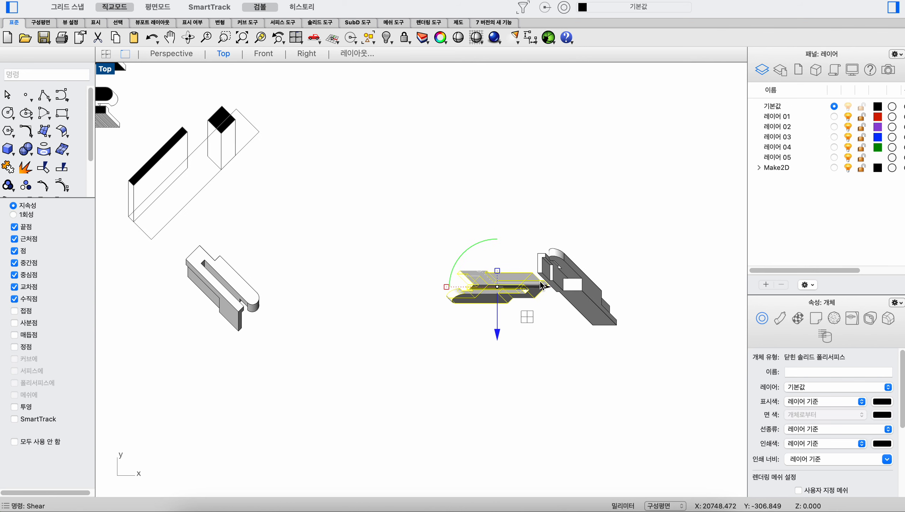
drag(540, 285, 466, 290)
Make a 2D drawing of the selected sheared solid from the Top view with Make2D.
text(make2d)
key(Return)
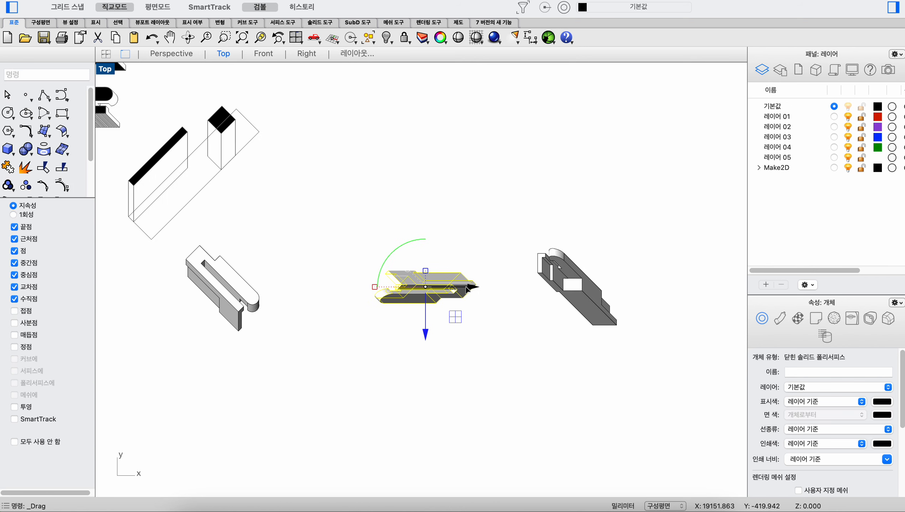
key(Return)
scroll(480, 245, down, 14)
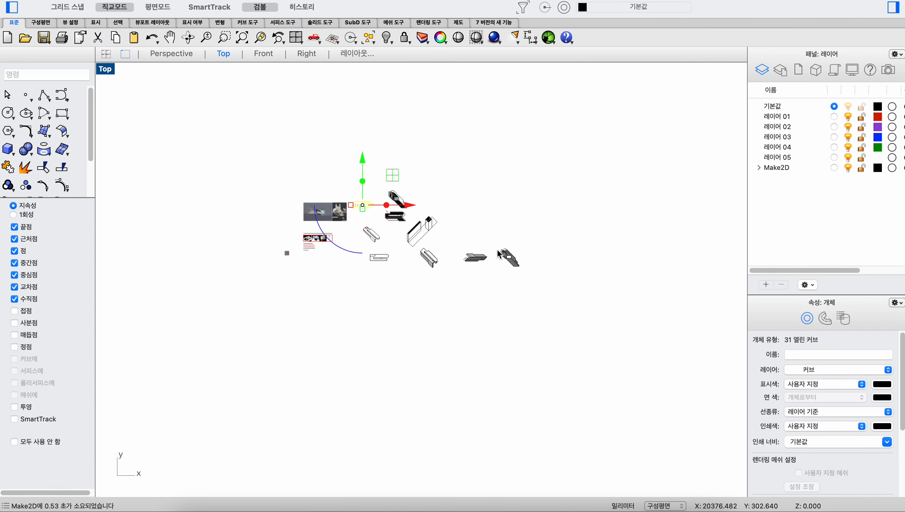
Rotate the new 2D drawing a quarter turn and move it to the empty area beyond the reference images.
scroll(391, 205, up, 8)
scroll(353, 213, up, 2)
drag(286, 243, 366, 266)
scroll(318, 172, up, 4)
scroll(337, 259, down, 6)
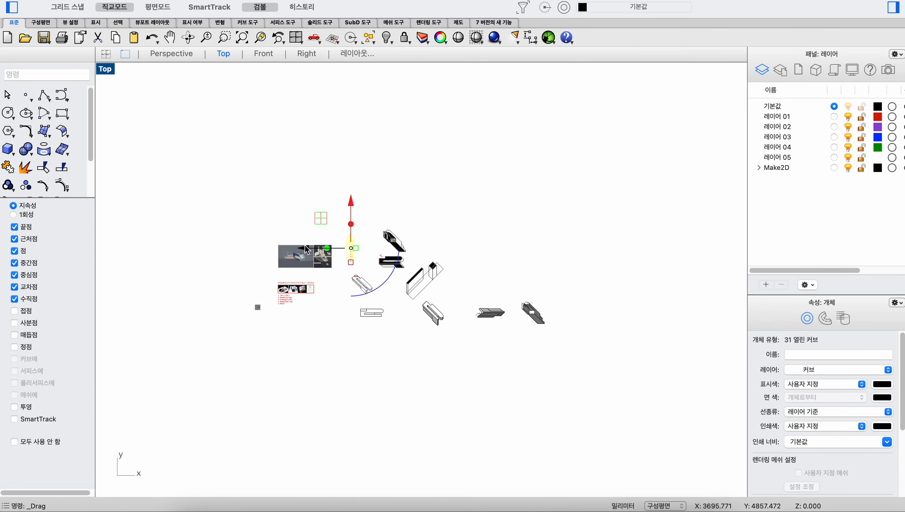
drag(305, 247, 168, 251)
click(152, 288)
Rotate the new 2D drawing by 45 degrees about the Z axis.
scroll(210, 255, up, 15)
drag(335, 346, 151, 141)
click(196, 255)
text(45)
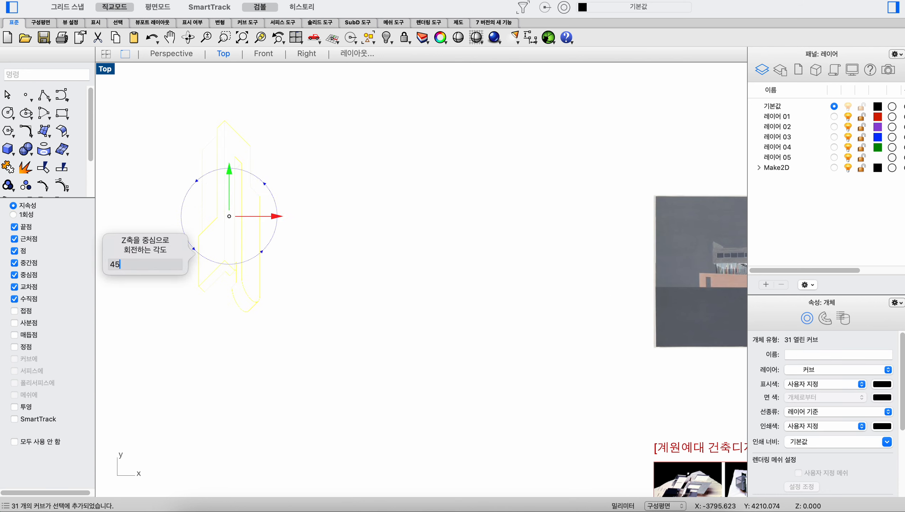
key(Return)
click(404, 285)
scroll(366, 290, down, 4)
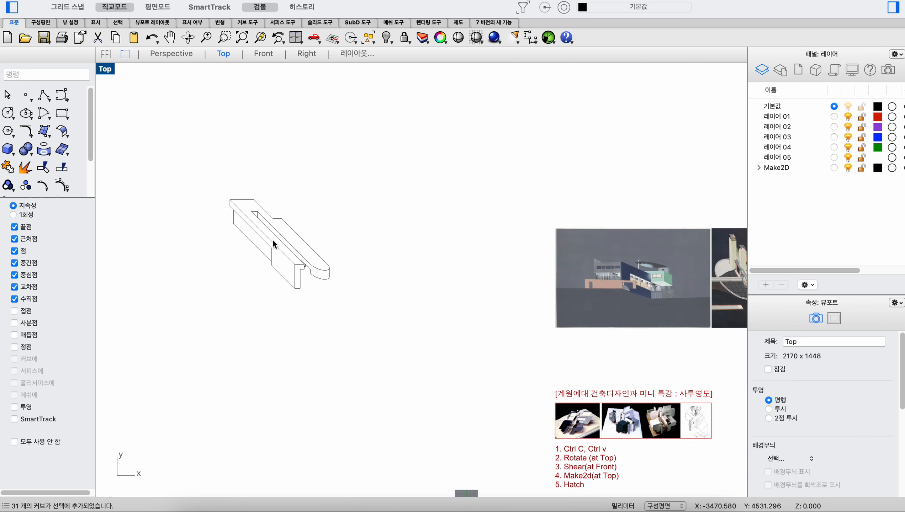
Hatch the upper face of the new 2D drawing with the solid fill pattern (채움).
right_drag(350, 316, 291, 309)
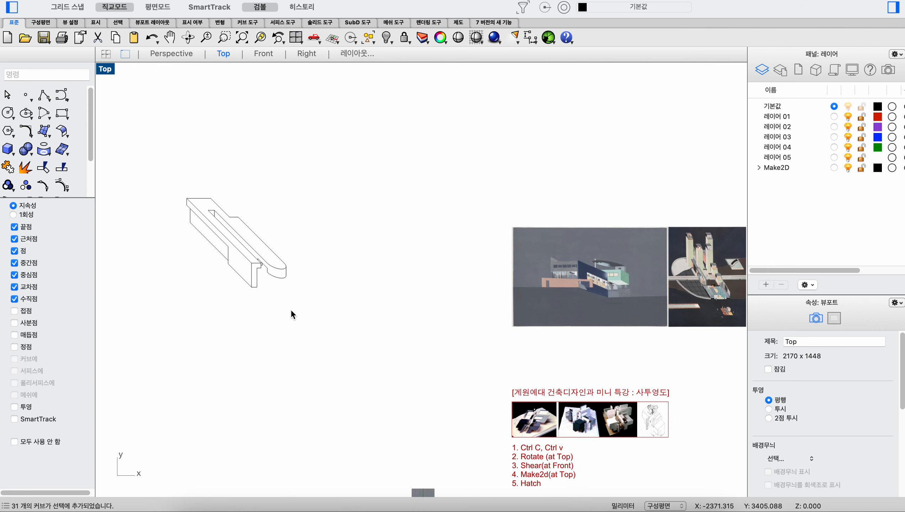
scroll(291, 310, down, 4)
scroll(299, 303, up, 2)
drag(311, 321, 143, 187)
text(hatch)
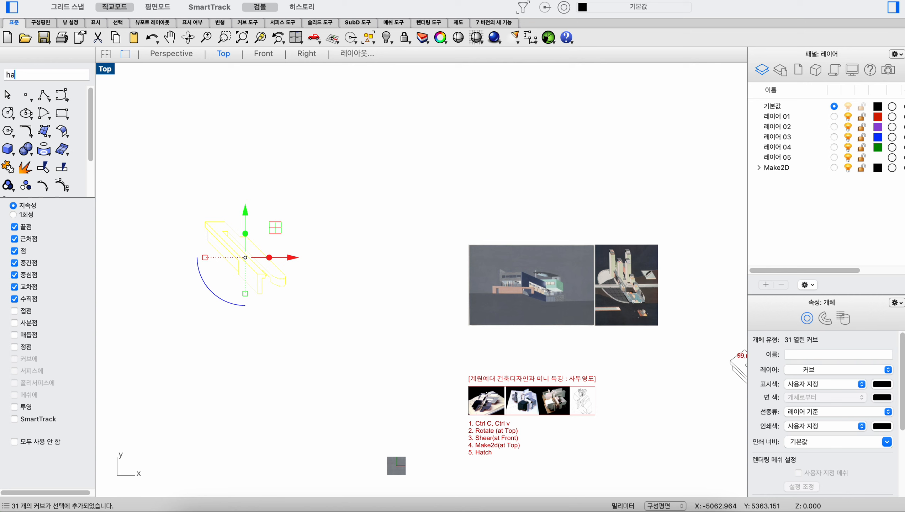
key(Return)
scroll(183, 230, up, 2)
click(235, 221)
key(Return)
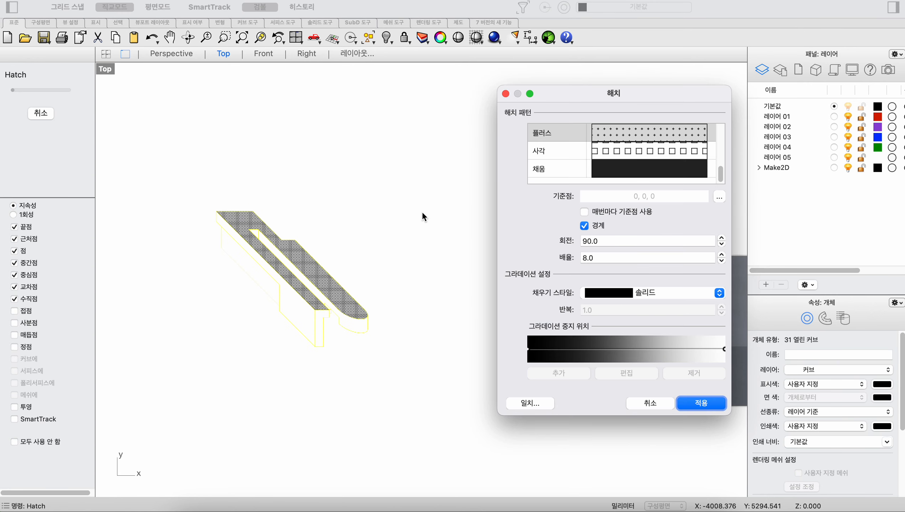
click(609, 175)
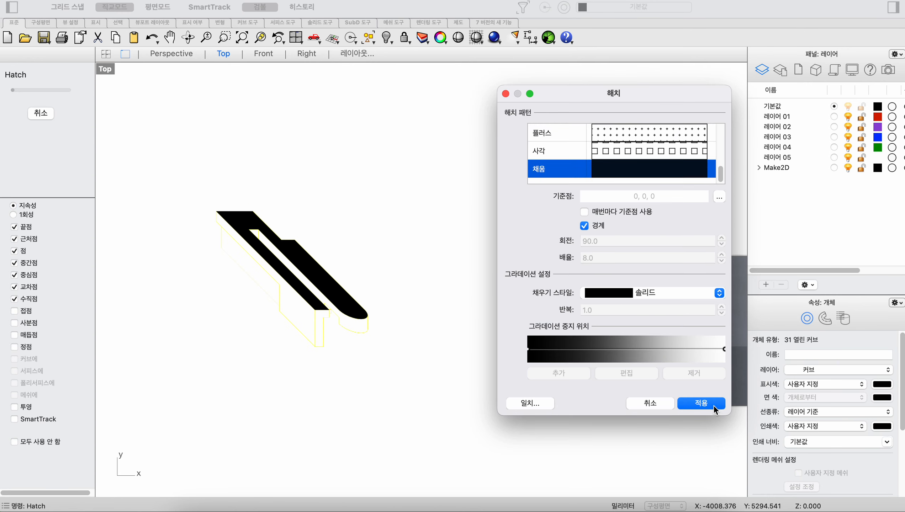
click(700, 403)
click(428, 365)
Move the earlier hatched diagonal drawing to the space just above the dark reference painting.
scroll(428, 365, down, 4)
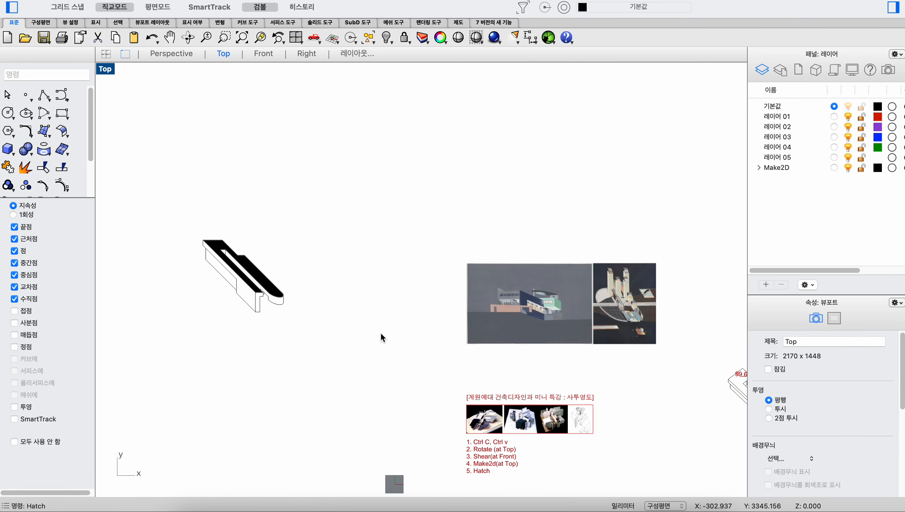
right_drag(379, 334, 240, 313)
right_drag(666, 264, 505, 286)
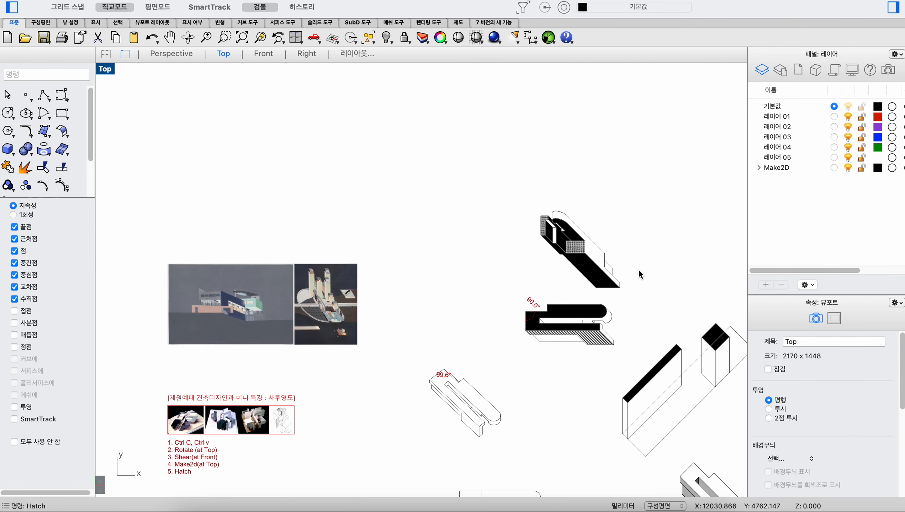
scroll(639, 275, up, 2)
drag(642, 306, 454, 175)
scroll(582, 229, down, 3)
mouse_move(582, 229)
mouse_down()
mouse_move(394, 225)
mouse_move(305, 235)
mouse_up()
mouse_move(267, 192)
mouse_down()
mouse_move(267, 152)
mouse_move(267, 165)
mouse_up()
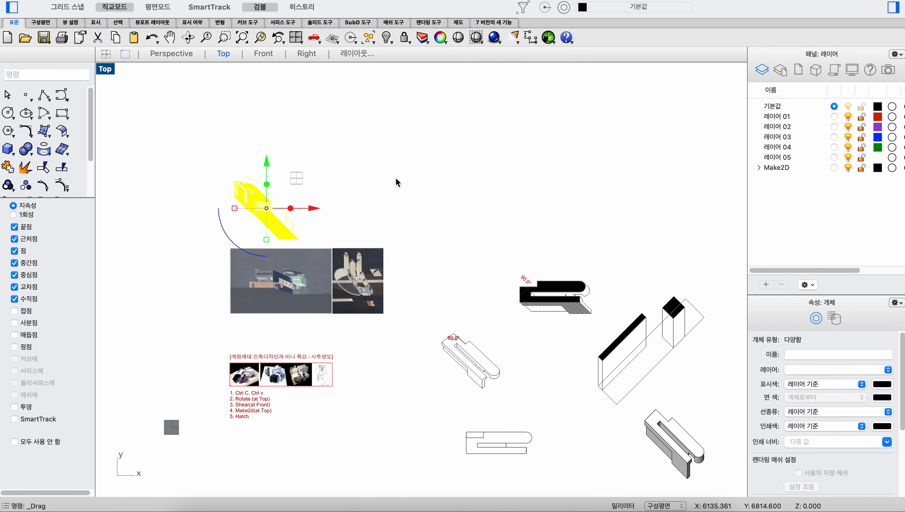
click(396, 183)
Move the newly hatched drawing along the X axis to sit beside the earlier one above the reference images.
scroll(287, 256, up, 4)
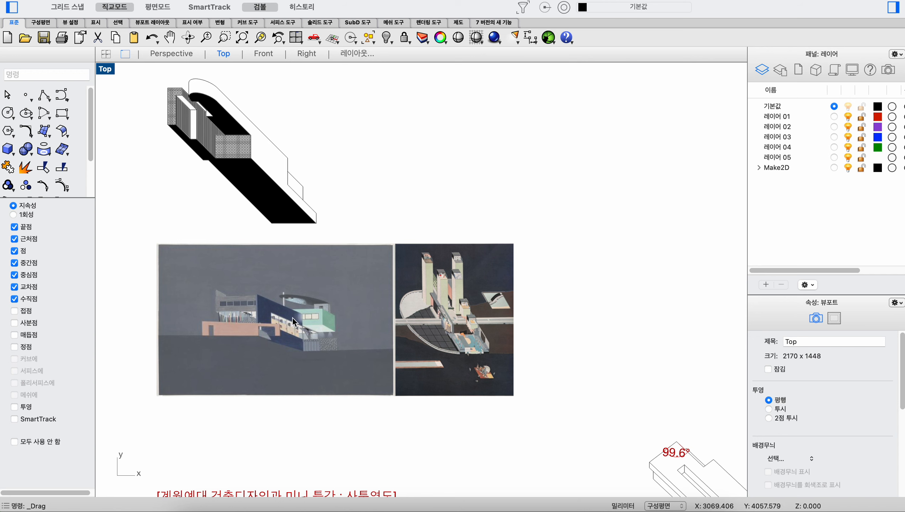
scroll(280, 362, down, 6)
drag(271, 352, 161, 233)
scroll(222, 297, up, 3)
drag(268, 289, 659, 289)
key(Escape)
scroll(657, 277, up, 4)
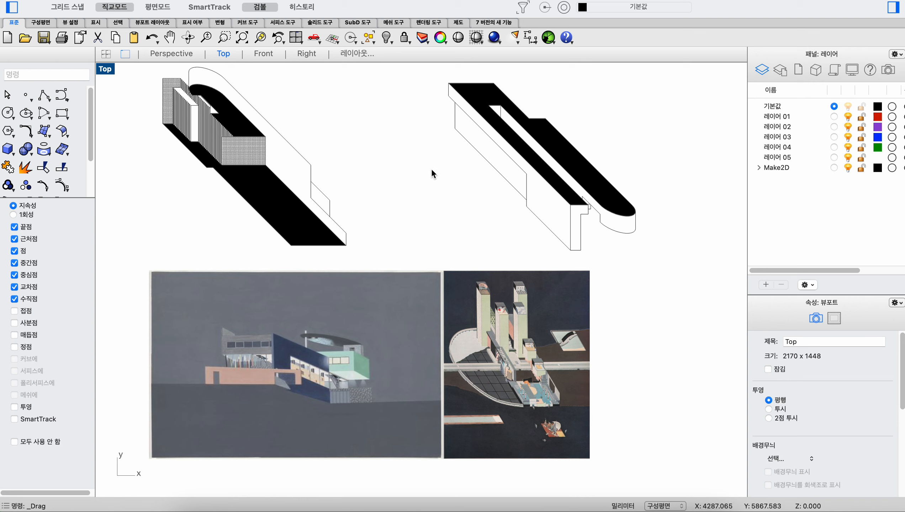
Compare the solid black hatched faces of the two drawings by selecting them.
click(259, 185)
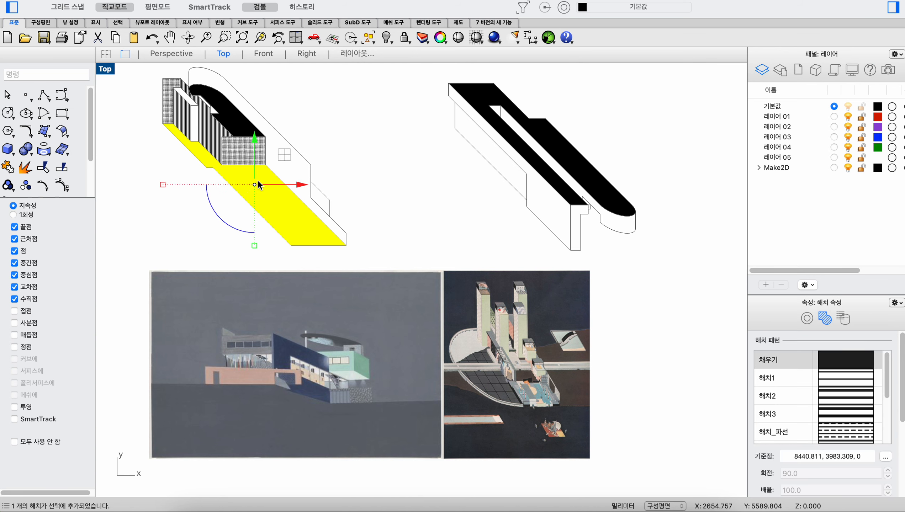
click(232, 126)
click(411, 156)
click(569, 150)
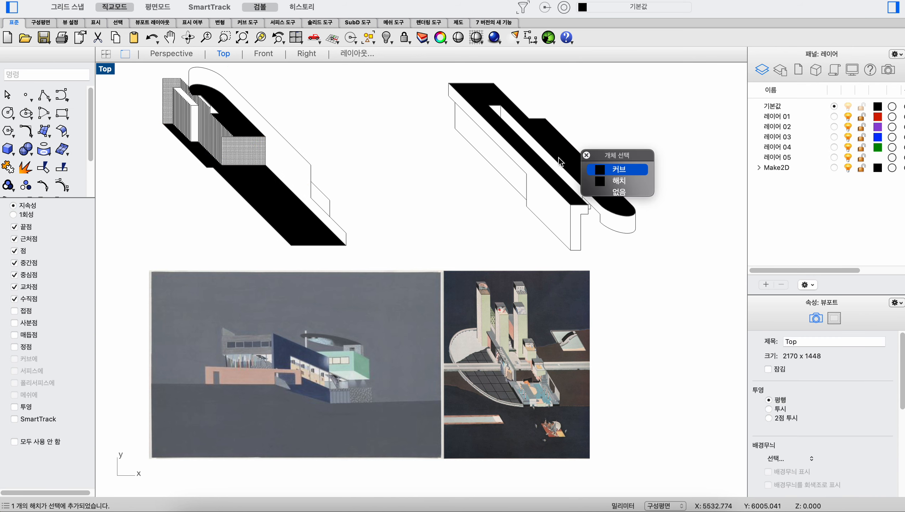
click(492, 191)
Move the earlier hatched drawing so its lower right corner meets the upper right end of the other drawing's top edge.
scroll(490, 190, down, 8)
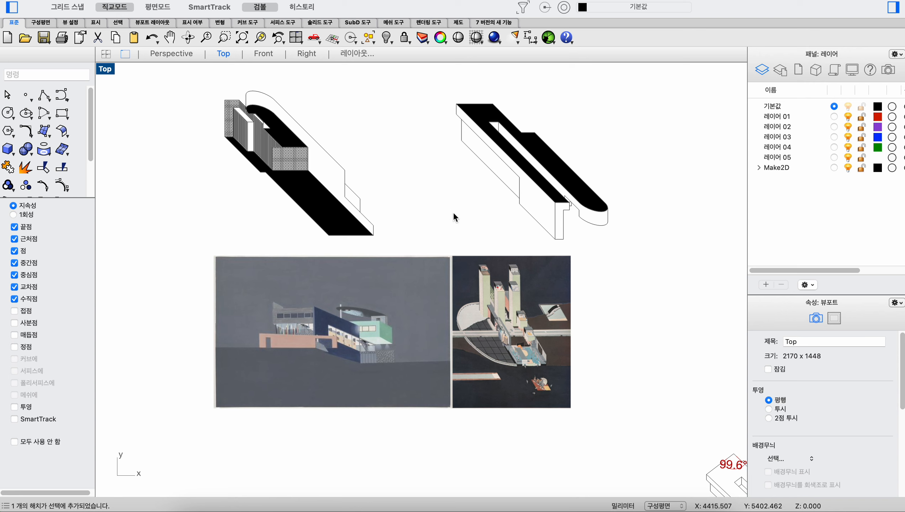
drag(214, 170, 431, 340)
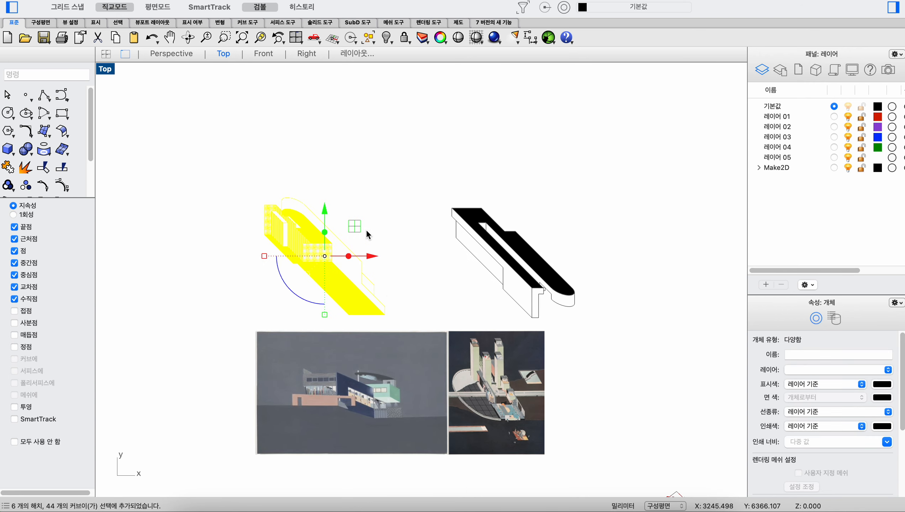
drag(325, 215, 325, 130)
text(m)
key(Return)
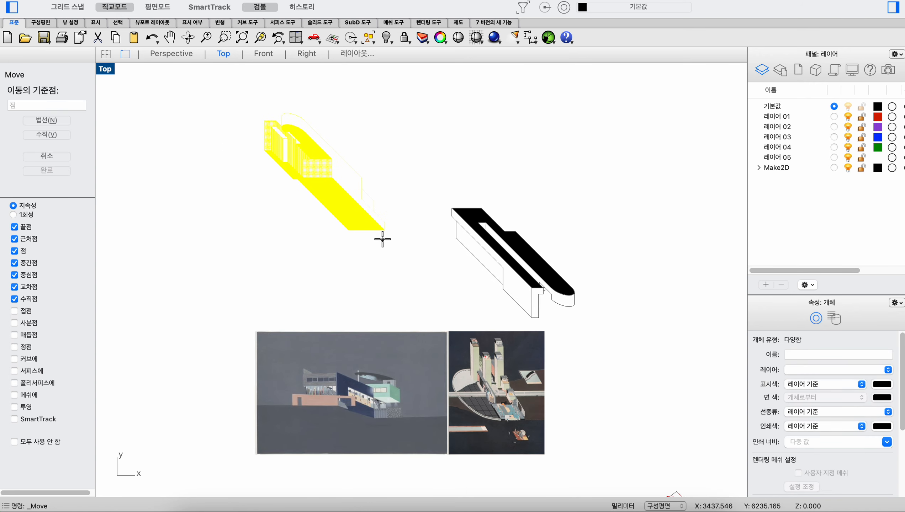
click(384, 234)
scroll(479, 208, up, 5)
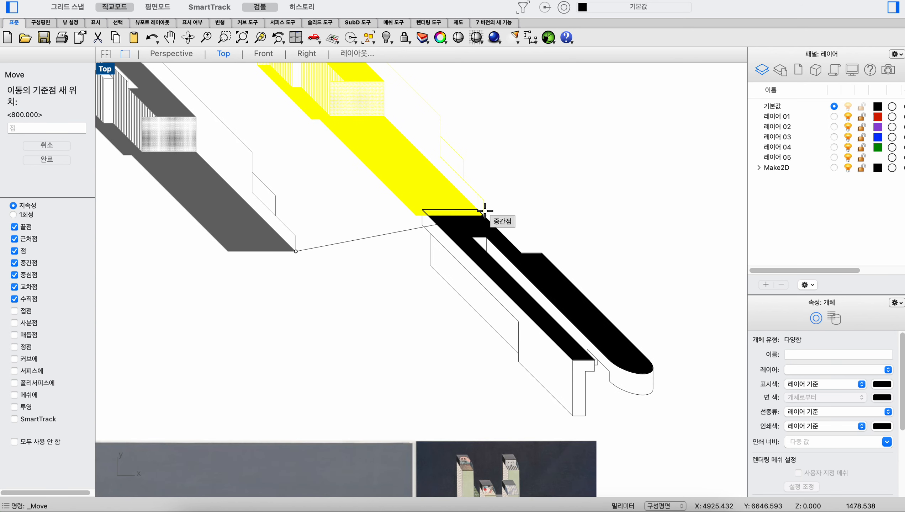
click(478, 211)
Shift the earlier hatched drawing so its lower left corner meets the other drawing's upper left corner.
scroll(508, 214, down, 3)
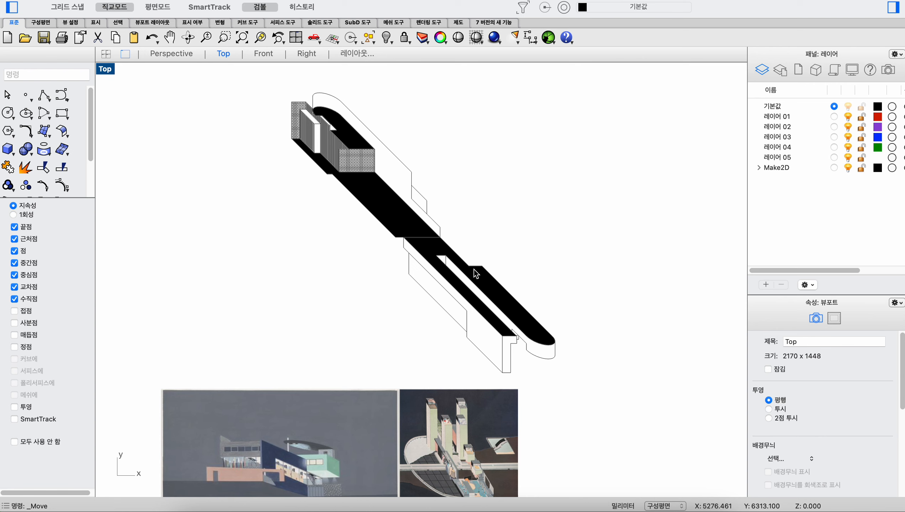
mouse_move(472, 233)
mouse_down()
mouse_move(248, 108)
mouse_move(248, 76)
mouse_up()
scroll(405, 256, up, 5)
text(m)
key(Return)
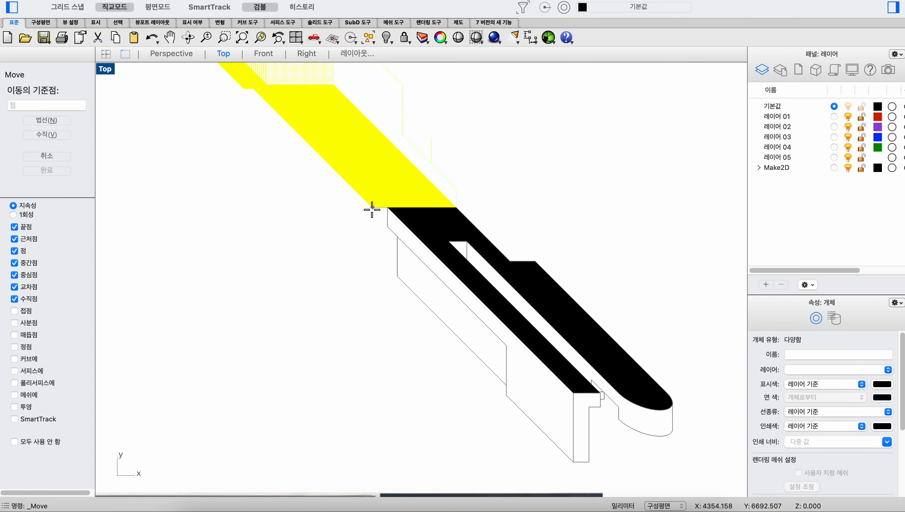
click(372, 208)
click(389, 208)
click(343, 260)
scroll(359, 272, down, 6)
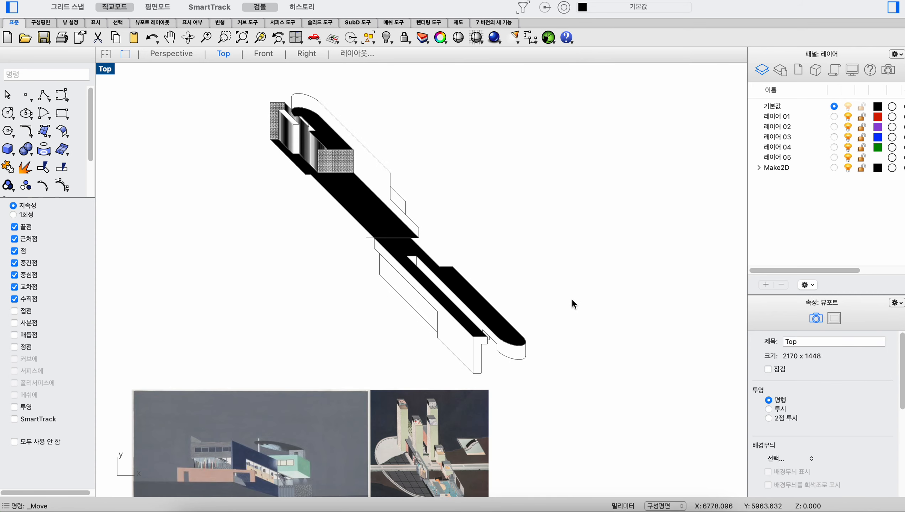
Undo the last two alignment moves of the earlier hatched drawing.
key(super+z)
key(super+z)
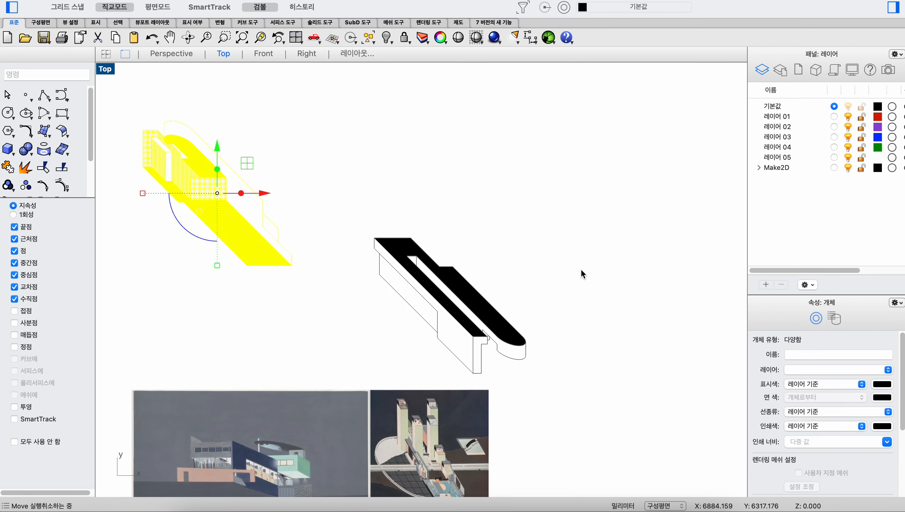
click(580, 269)
Undo the preceding operations back to the upright solid before its rotation and shear.
scroll(526, 315, down, 4)
right_drag(526, 314, 538, 301)
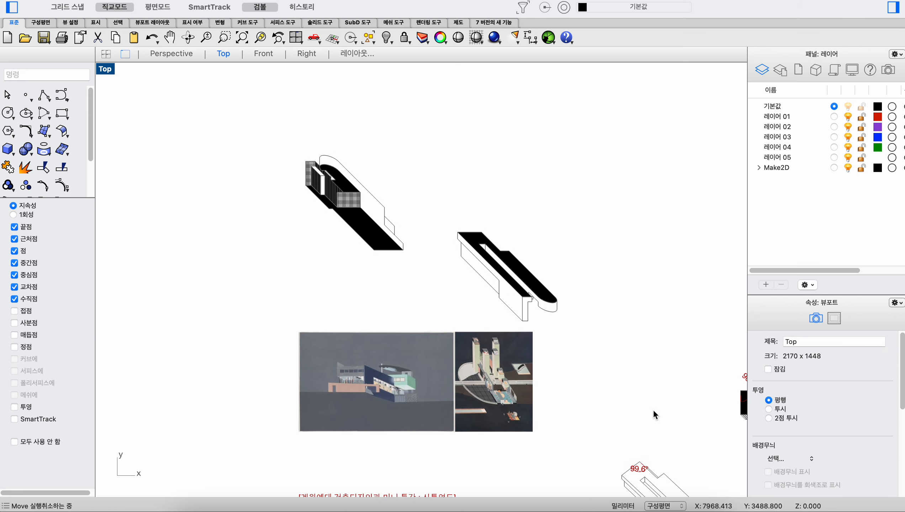
mouse_move(653, 410)
right_down()
mouse_move(624, 365)
mouse_move(457, 328)
mouse_move(584, 346)
mouse_move(388, 264)
right_up()
right_drag(570, 367, 353, 301)
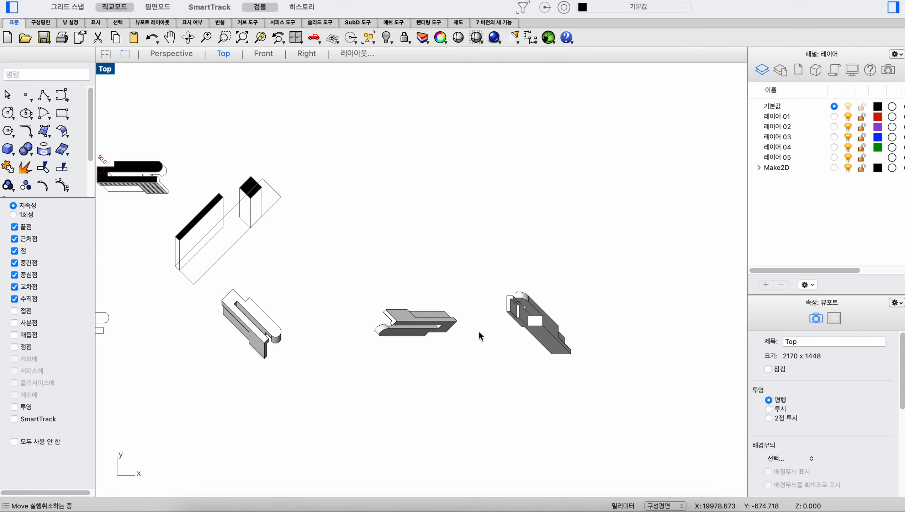
right_drag(314, 325, 470, 298)
scroll(471, 254, down, 2)
key(super+z)
key(super+z)
key(super+z)
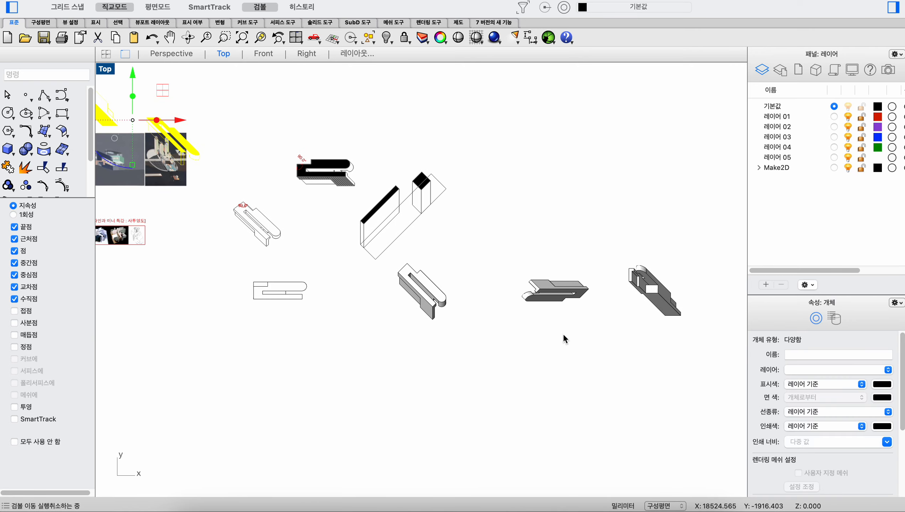
key(super+z)
key(super+z)
key(super+z)
key(super+z)
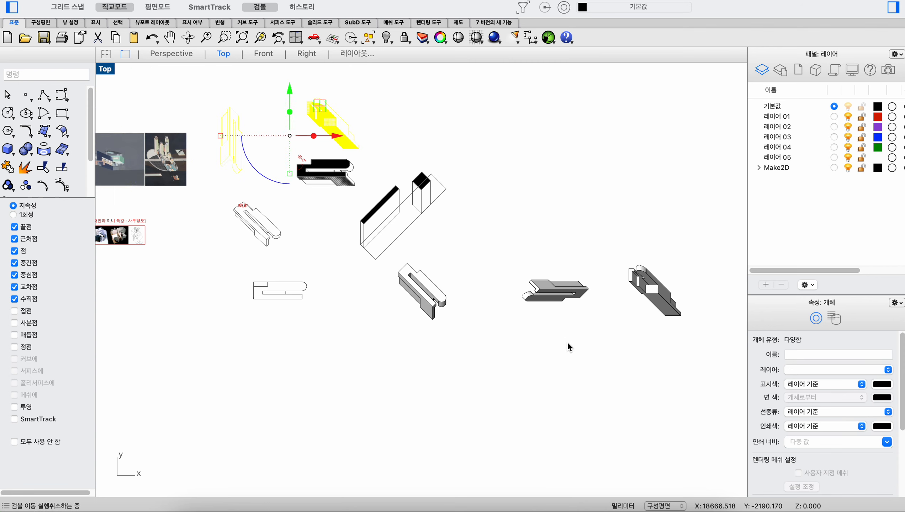
scroll(592, 316, up, 3)
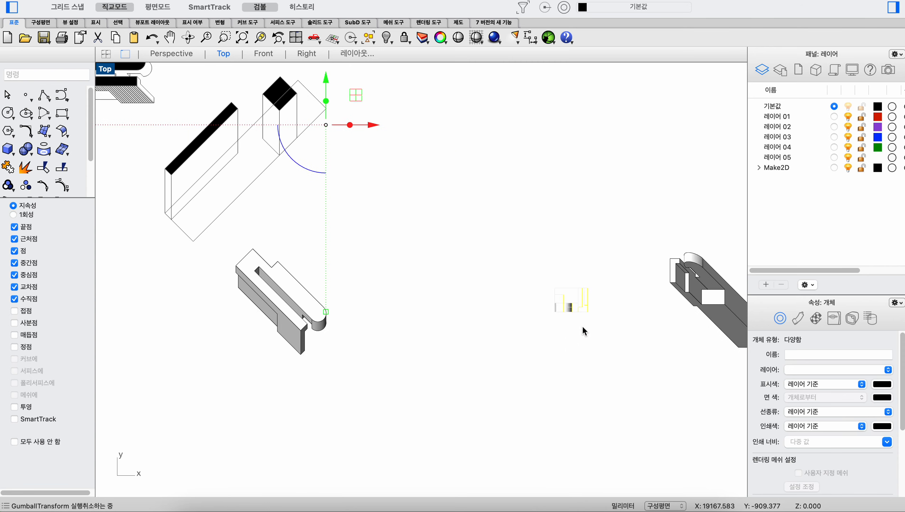
Rotate the upright solid half a turn about the Z axis in the Top view.
click(583, 327)
click(577, 311)
drag(542, 337, 607, 219)
click(606, 220)
scroll(578, 314, up, 5)
right_drag(582, 307, 484, 301)
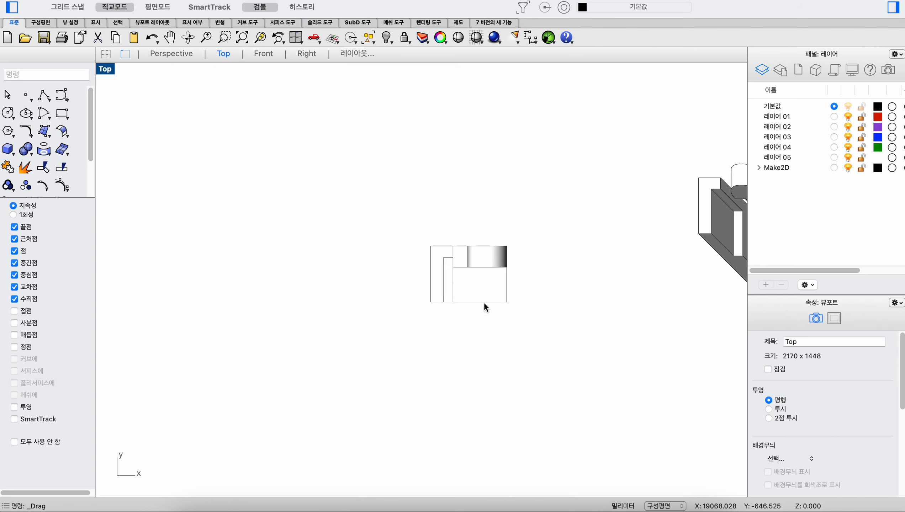
scroll(454, 247, down, 3)
Show all four viewports and rotate the upright solid a quarter turn about the Y axis so it lies flat.
click(471, 270)
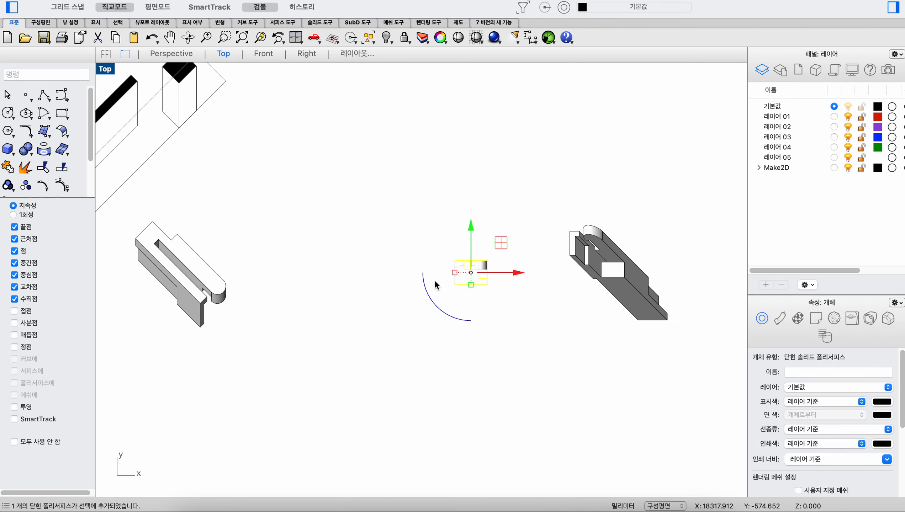
double_click(106, 71)
click(590, 204)
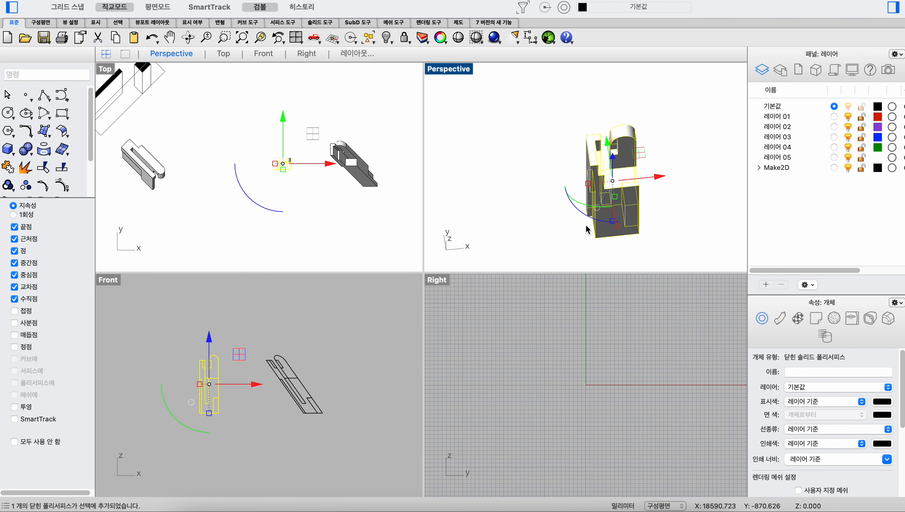
drag(584, 204, 522, 159)
click(524, 160)
click(596, 180)
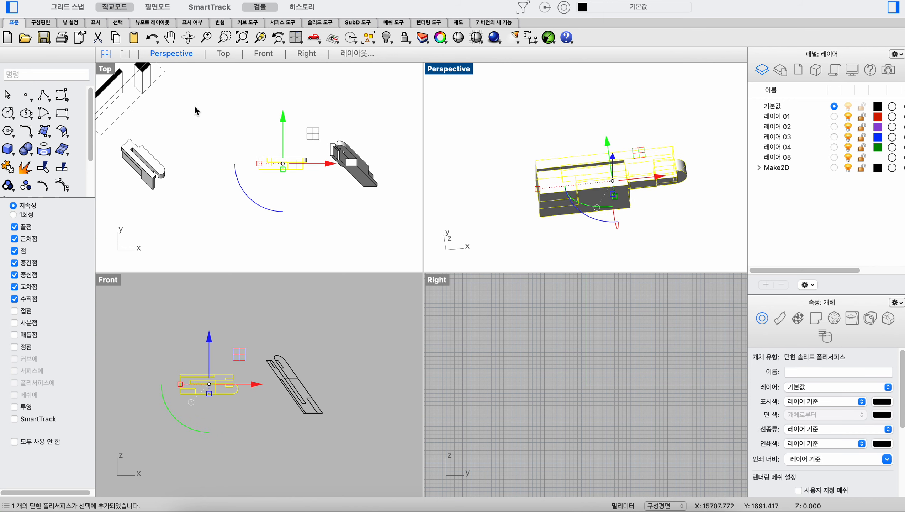
click(223, 152)
scroll(273, 158, up, 5)
drag(350, 223, 230, 115)
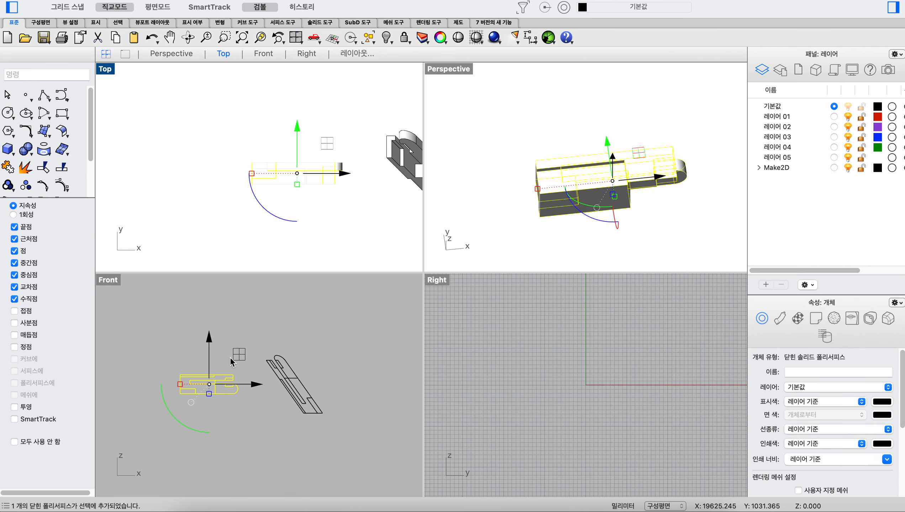
text(sh)
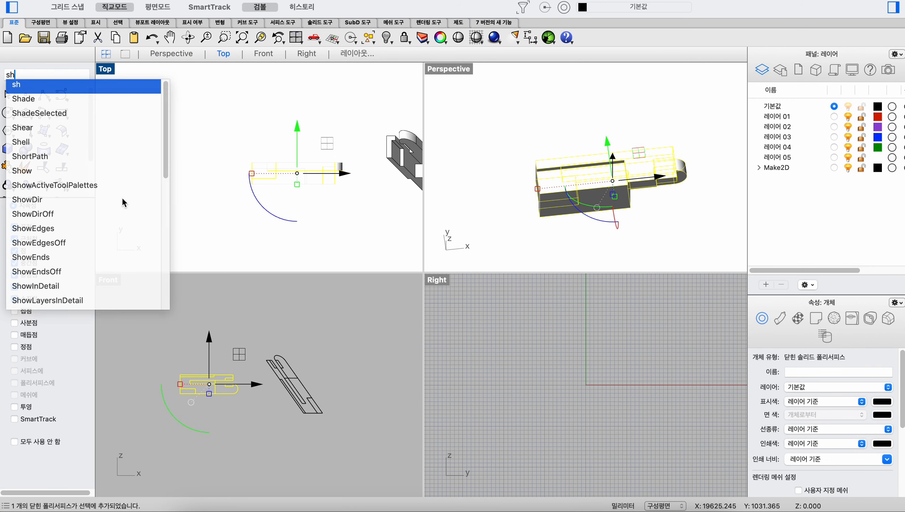
click(65, 101)
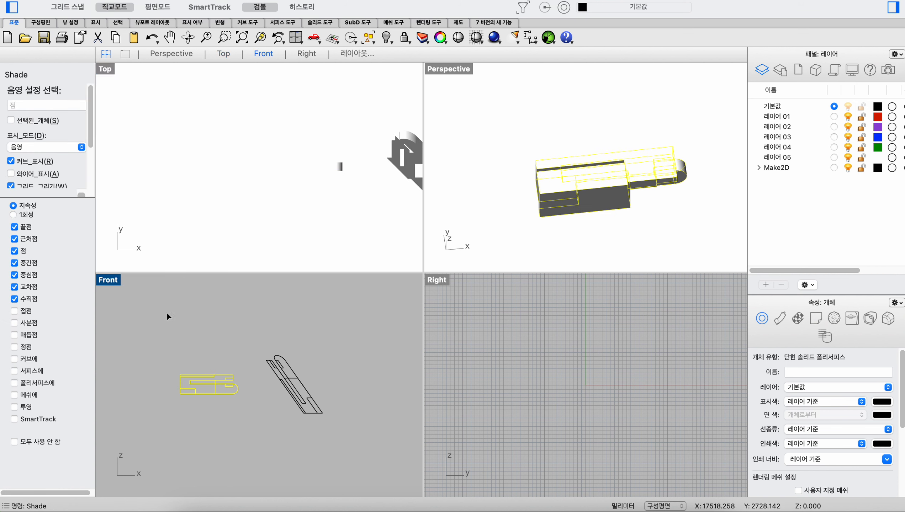
click(232, 386)
drag(250, 422, 142, 324)
text(ha)
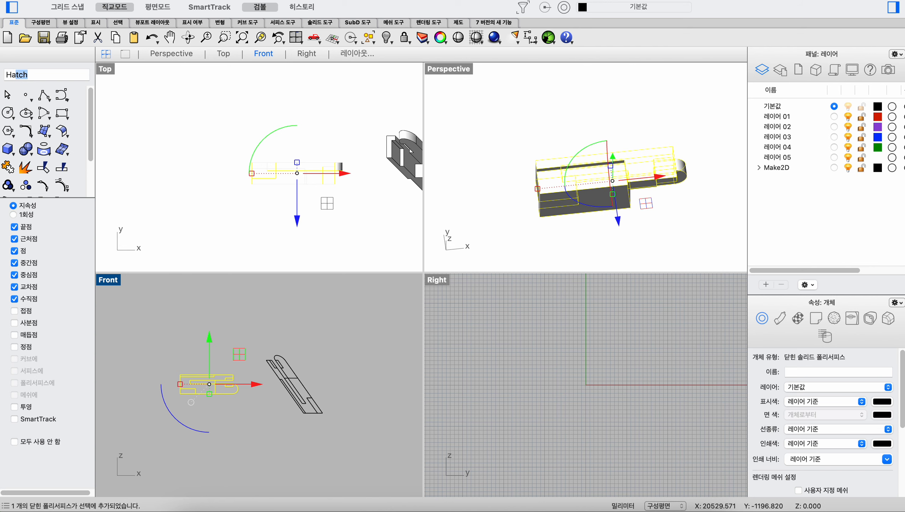
key(BackSpace)
key(BackSpace)
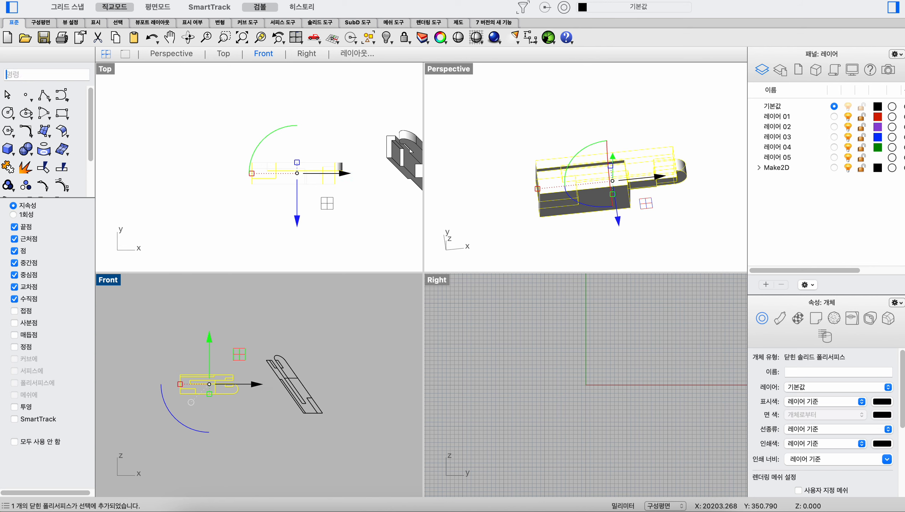
Shear the flat-lying solid by 45 degrees in the Front view, using its upper corner as origin and a vertical reference line.
text(sh)
click(21, 128)
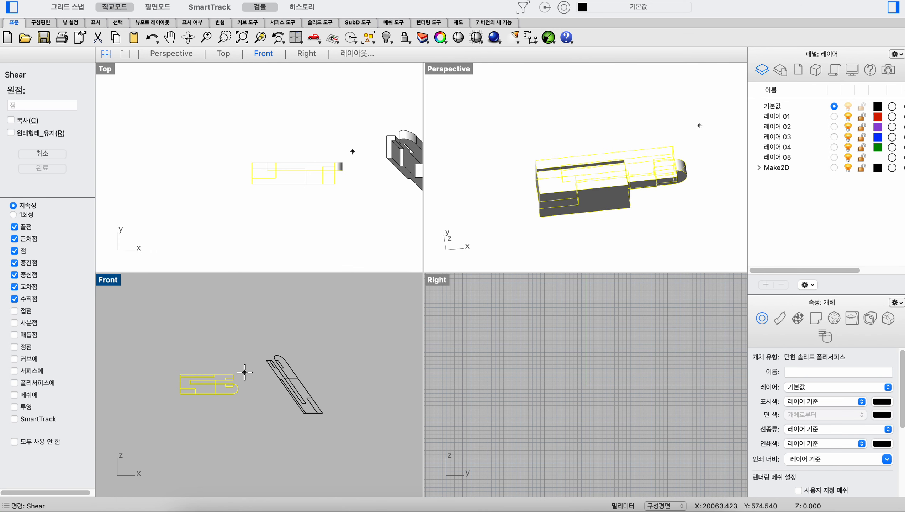
click(234, 375)
click(239, 330)
text(45)
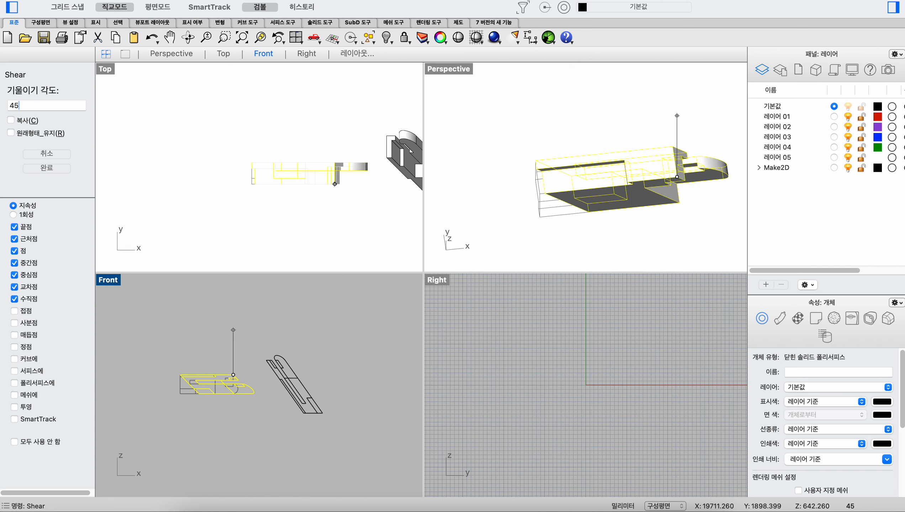
key(Return)
Make a 2D drawing of the sheared solid from the Top view with Make2D and its default options.
click(246, 198)
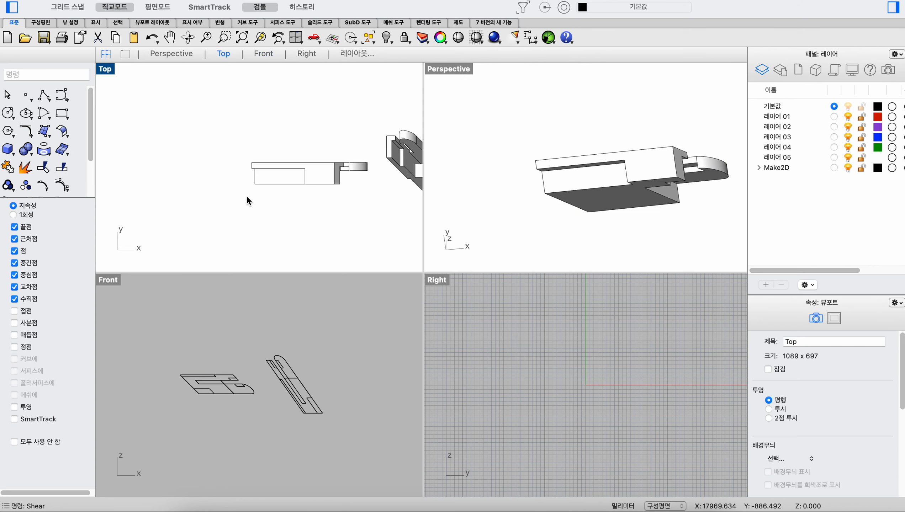
scroll(246, 198, up, 2)
click(307, 175)
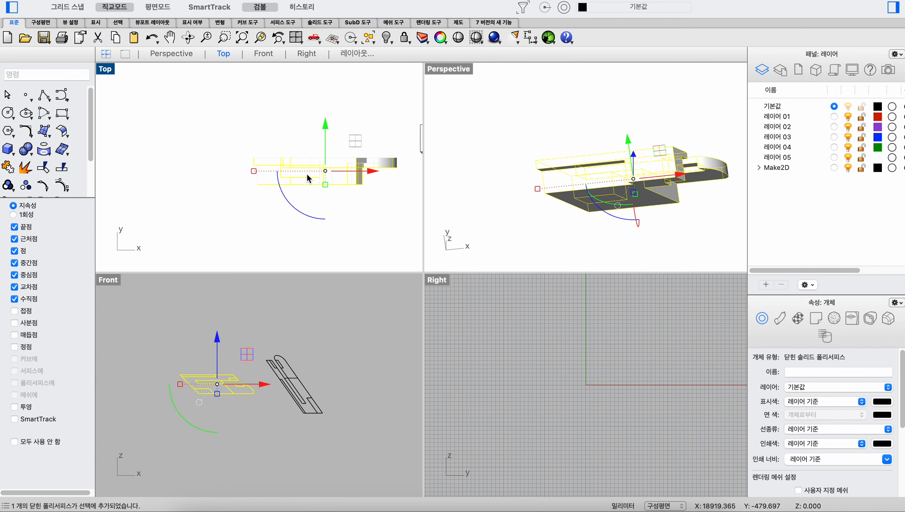
double_click(108, 70)
text(Make2D)
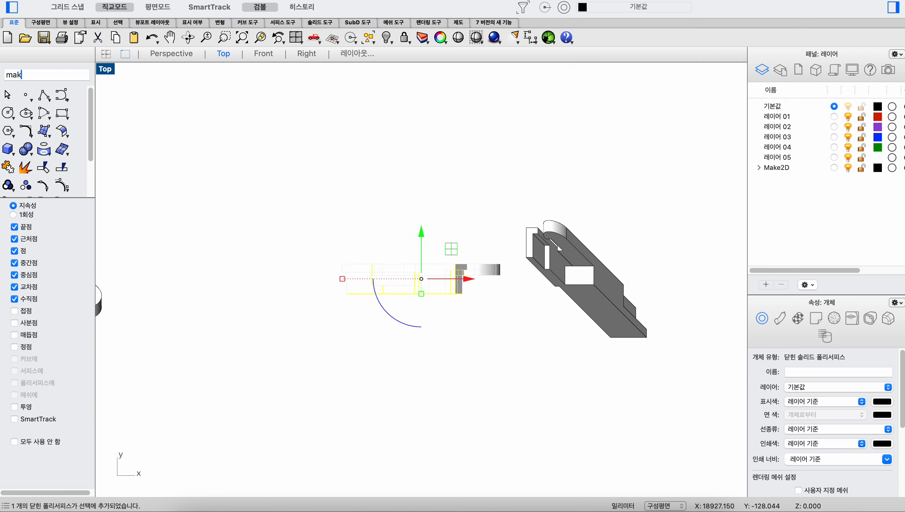
key(Return)
key(Return)
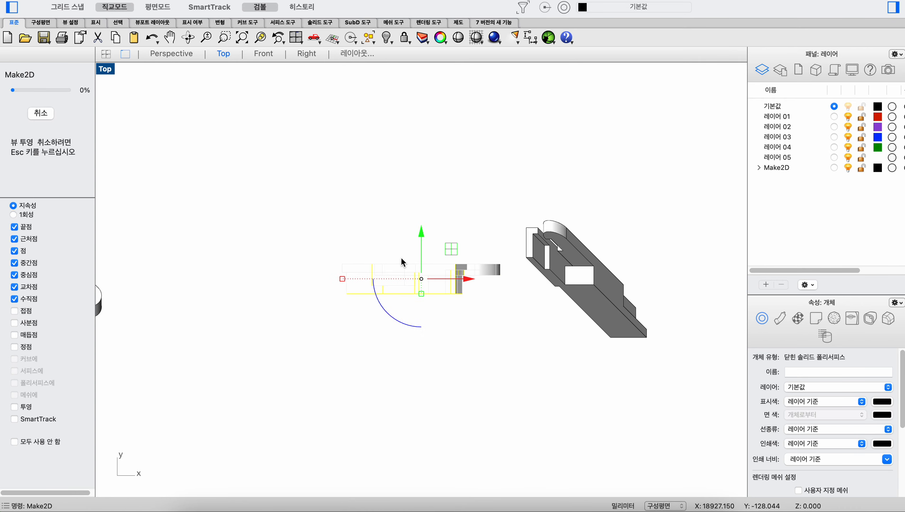
Move the new 2D drawing straight up above the reference images in the Top view and inspect its lines.
scroll(451, 256, down, 12)
scroll(302, 199, up, 2)
right_drag(288, 212, 348, 271)
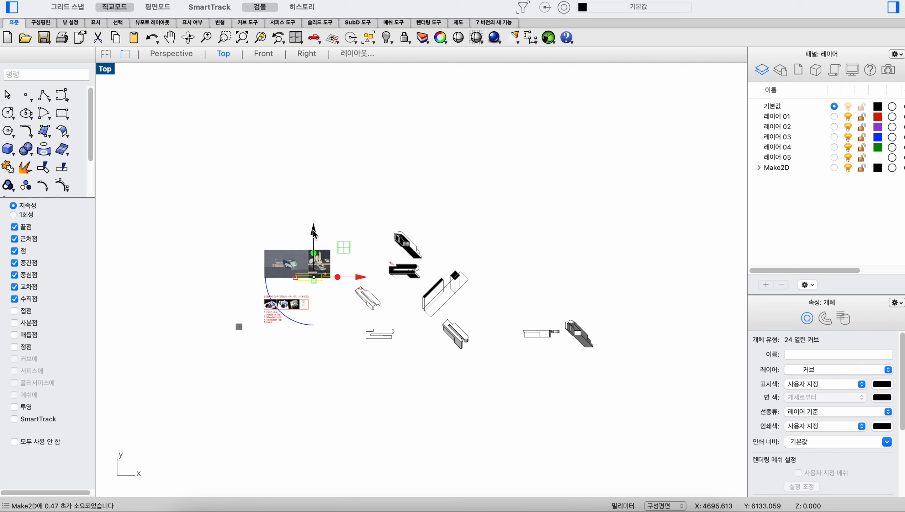
drag(312, 230, 312, 188)
scroll(312, 190, up, 8)
click(394, 259)
scroll(314, 316, up, 10)
scroll(314, 316, up, 2)
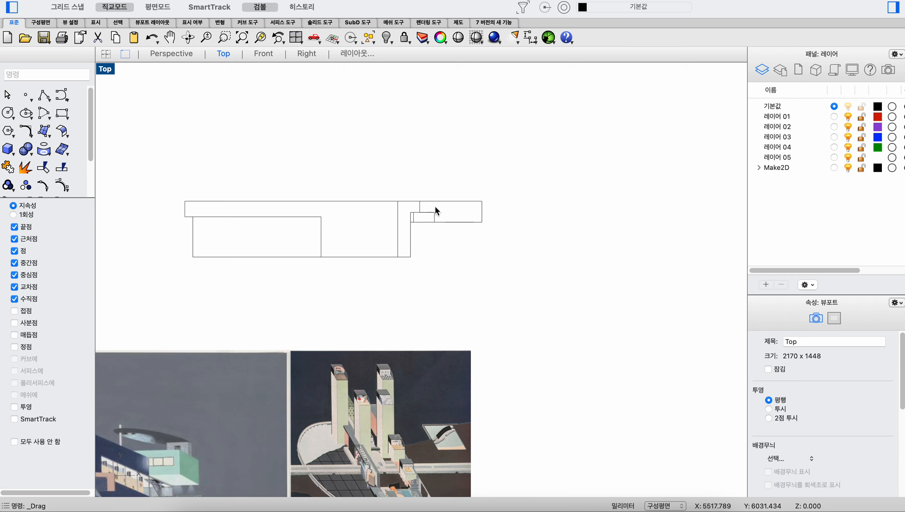
scroll(456, 219, down, 14)
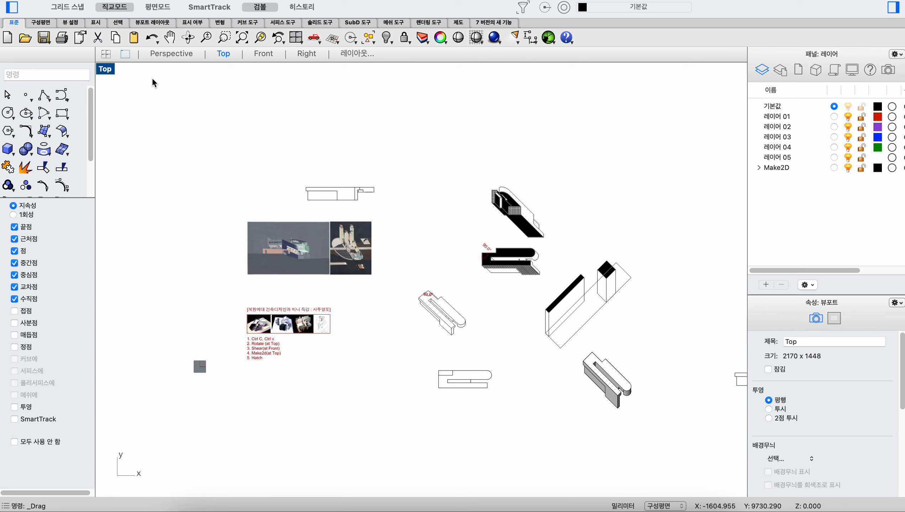
Examine the sheared solid in the Perspective viewport from below, from an angle and from directly above.
double_click(106, 69)
double_click(430, 69)
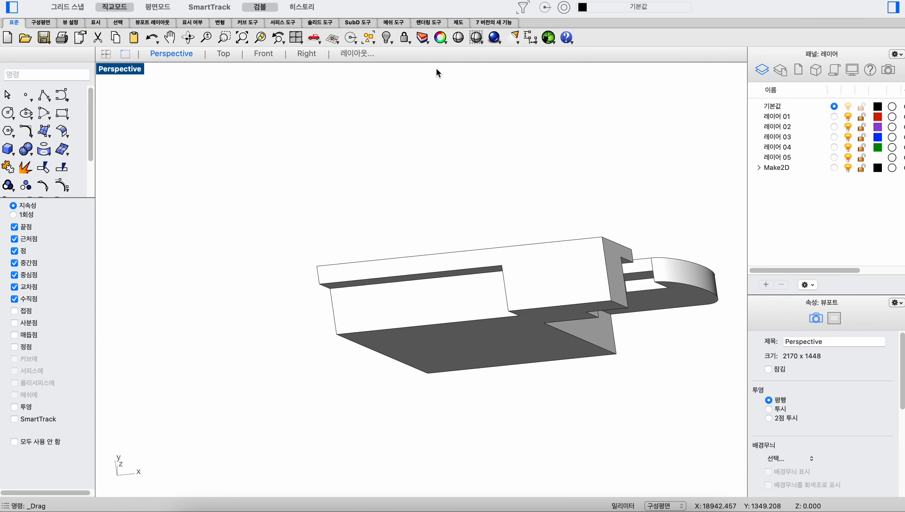
mouse_move(436, 67)
right_down()
mouse_move(513, 190)
mouse_move(512, 250)
mouse_move(530, 297)
mouse_move(559, 261)
mouse_move(590, 247)
right_up()
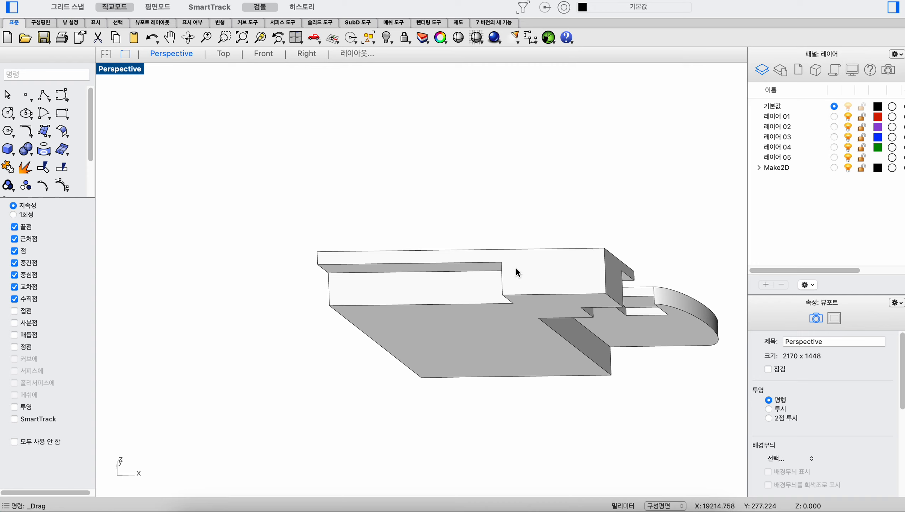
right_drag(592, 285, 617, 323)
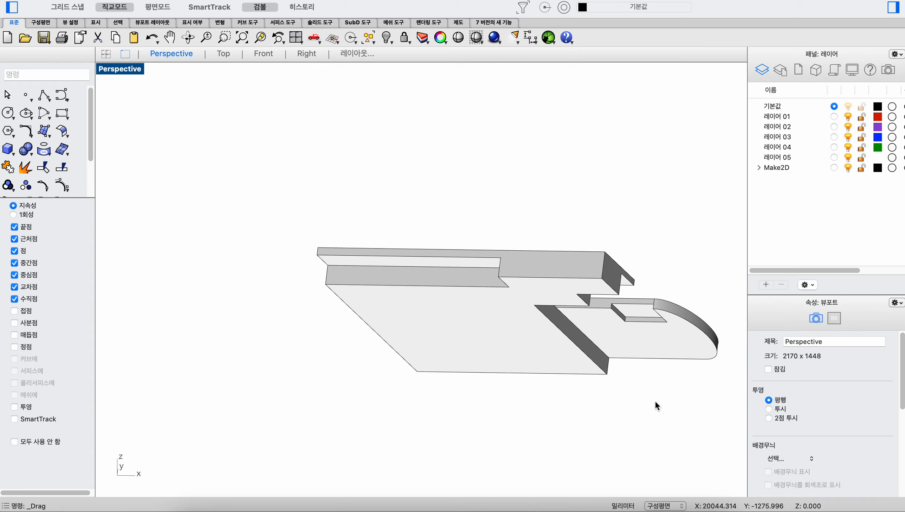
right_drag(537, 251, 540, 305)
right_drag(532, 318, 531, 315)
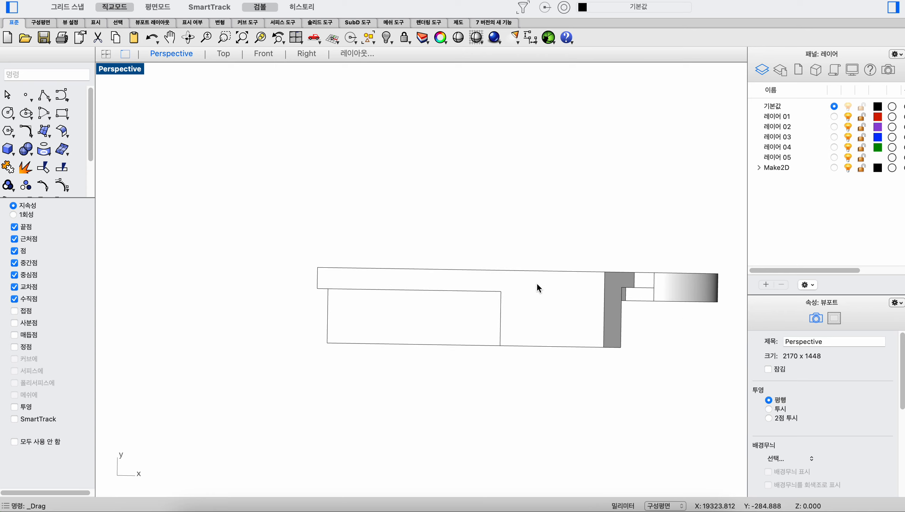
shift+right_drag(537, 284, 538, 306)
scroll(461, 264, up, 2)
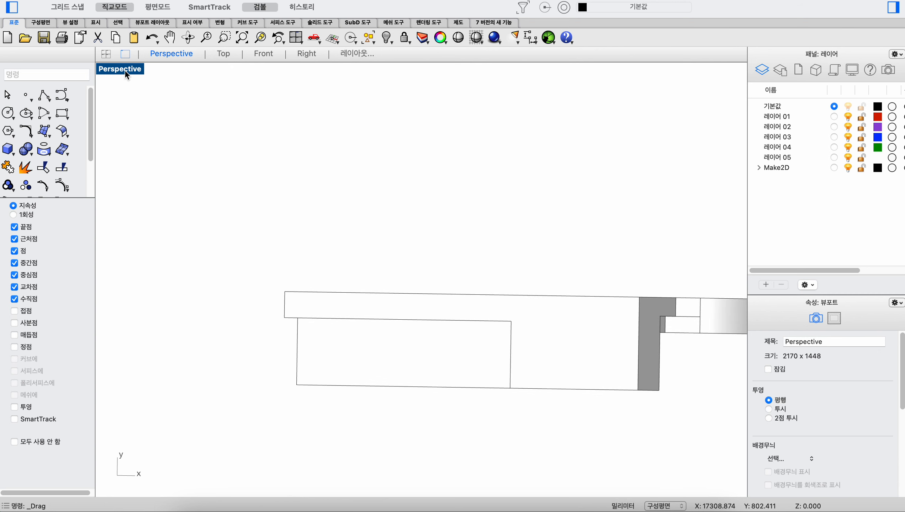
double_click(125, 69)
double_click(442, 69)
scroll(406, 161, down, 4)
click(394, 216)
text(zs)
key(Return)
click(364, 202)
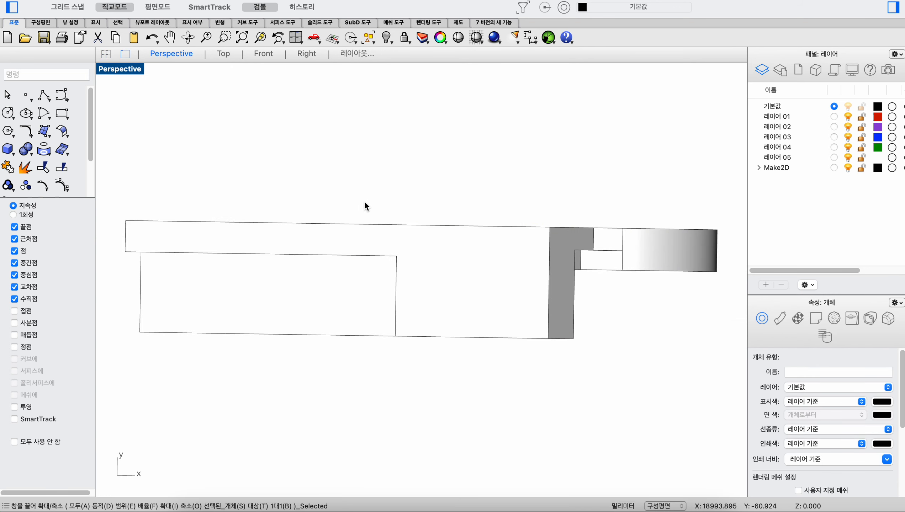
shift+right_drag(371, 237, 368, 206)
scroll(377, 215, down, 15)
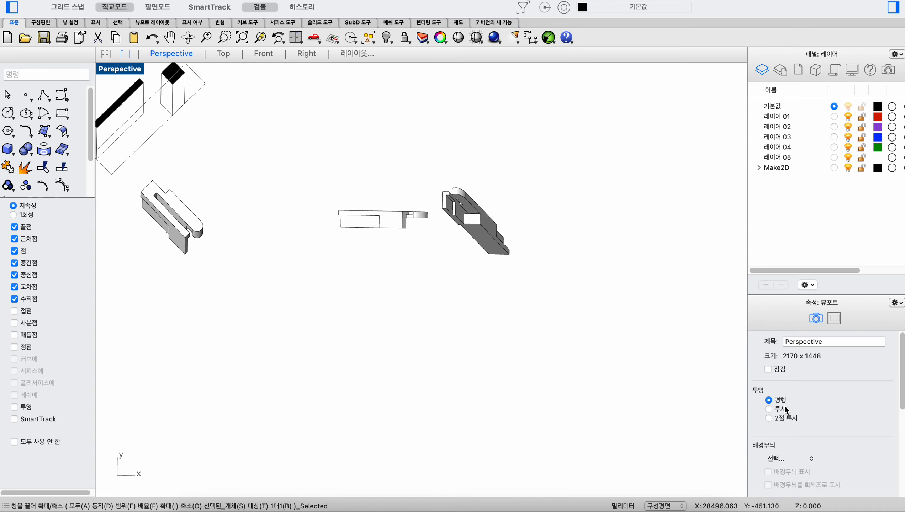
Compare the sheared solid in perspective projection, and return the Perspective viewport to parallel projection.
click(769, 410)
scroll(371, 236, up, 1)
right_drag(369, 236, 373, 229)
click(377, 87)
text(ZS)
key(Return)
click(452, 124)
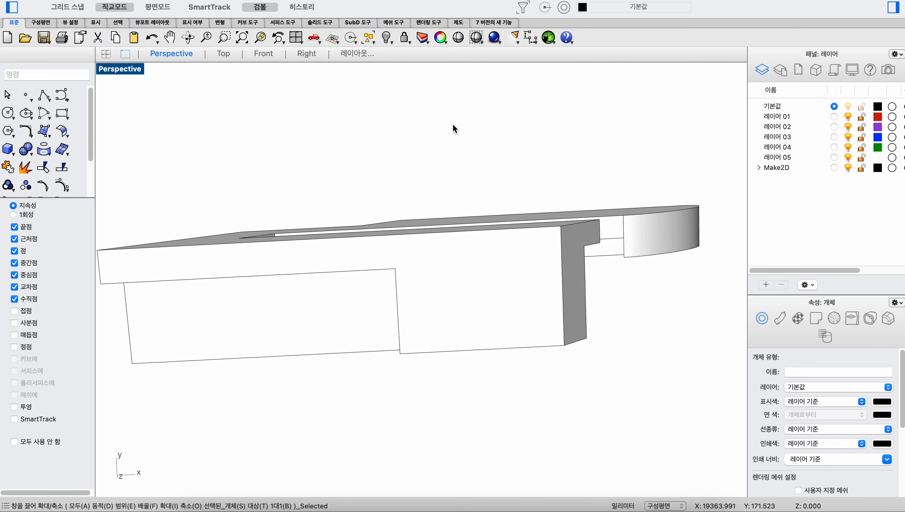
scroll(538, 180, down, 8)
right_drag(534, 182, 528, 153)
click(769, 400)
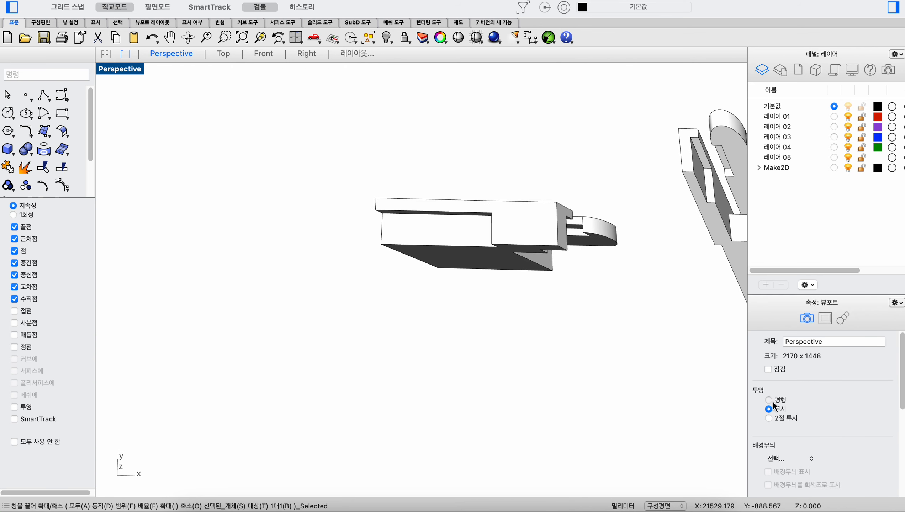
Undo the drawing move, the Make2D drawing, the shear and the quarter turn, back to the upright solid.
key(super+z)
key(super+z)
key(super+z)
key(super+z)
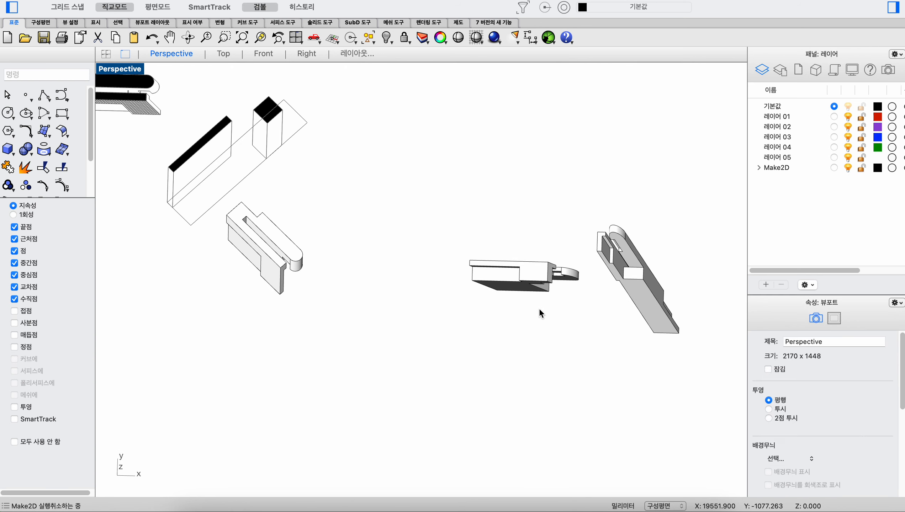
Rotate the upright solid a quarter turn about the X axis so it lies flat with its slot facing up.
click(547, 322)
right_drag(527, 309, 528, 246)
click(517, 279)
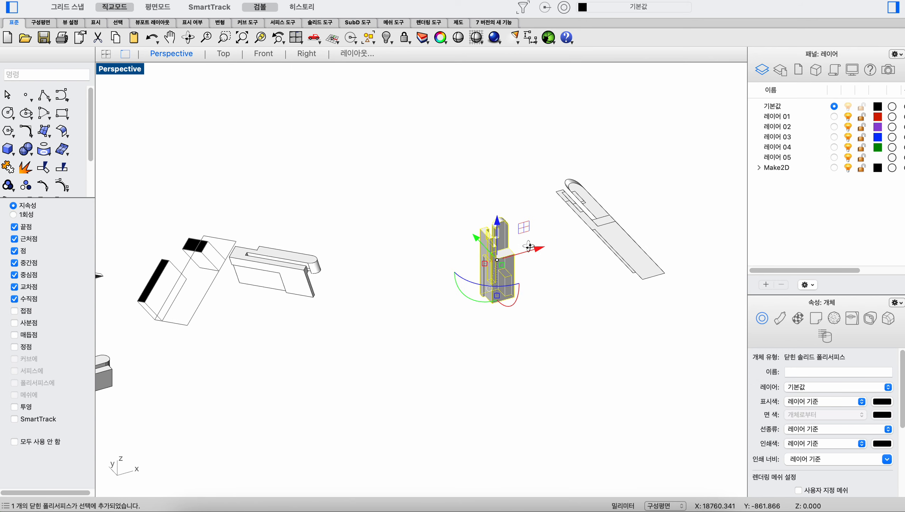
drag(515, 301, 506, 367)
click(538, 336)
right_drag(538, 336, 513, 368)
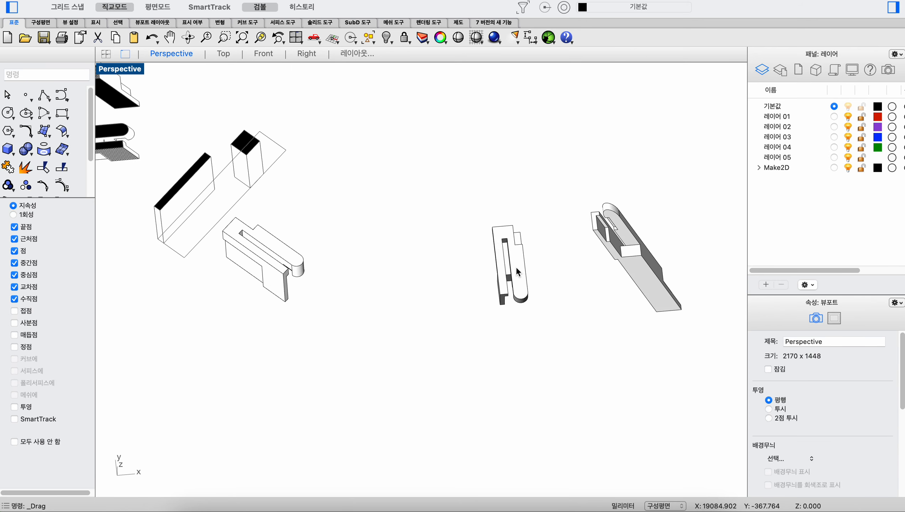
Set the Perspective viewport to perspective projection and select the flat solid.
click(517, 271)
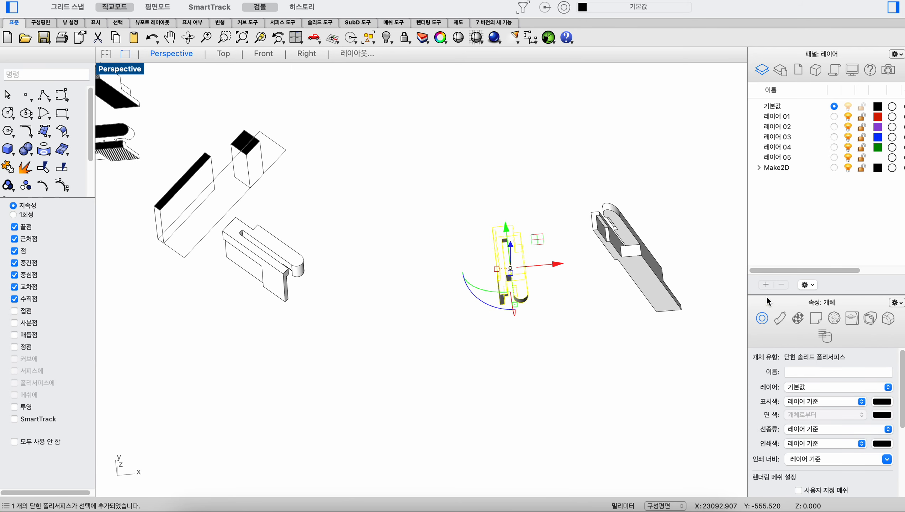
click(660, 352)
click(818, 343)
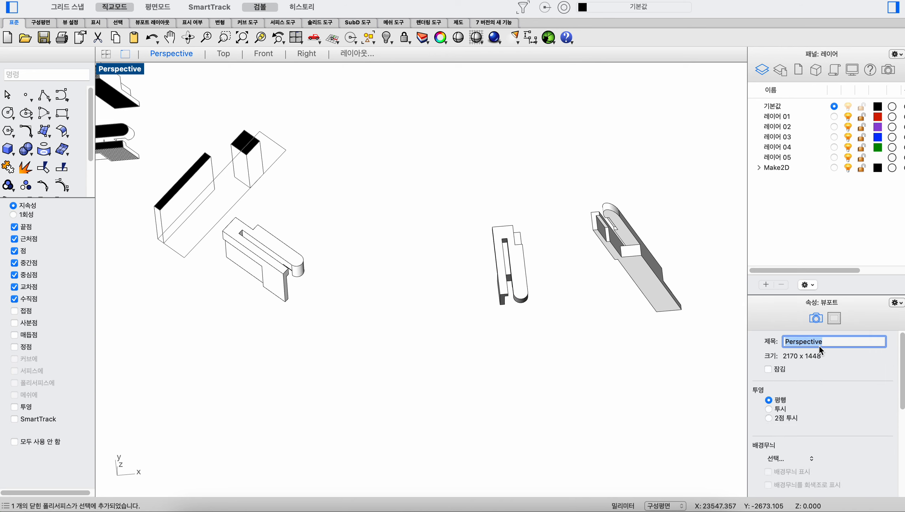
click(768, 409)
click(527, 293)
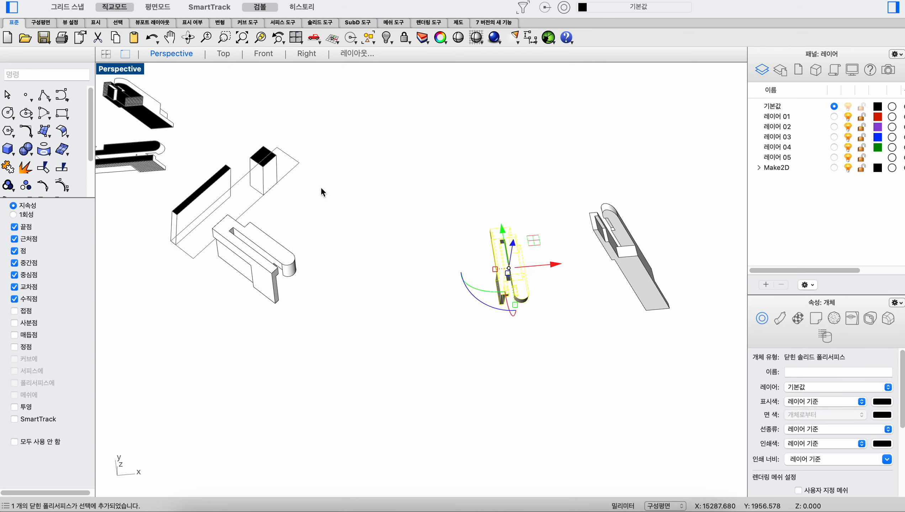
Rotate the flat solid a quarter turn about the Z axis in the Top view so its length runs along X.
double_click(119, 69)
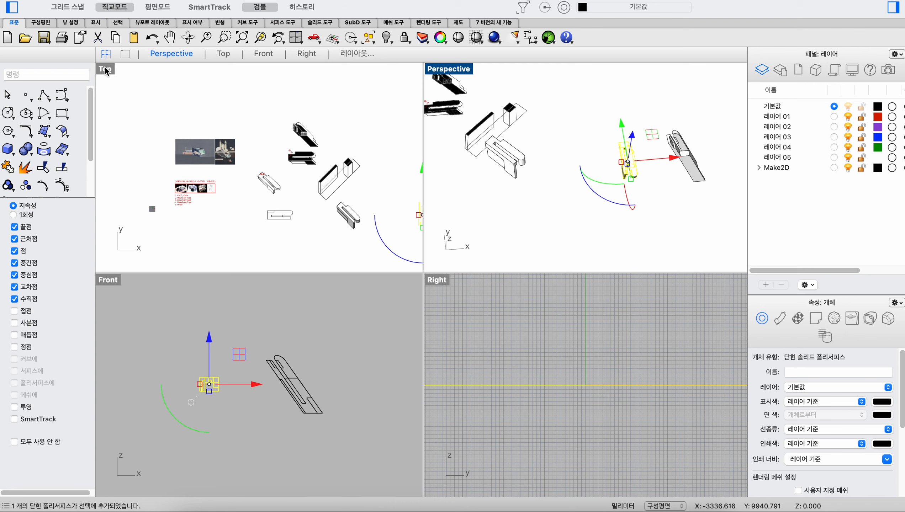
double_click(105, 69)
scroll(405, 265, down, 3)
scroll(479, 390, up, 5)
click(480, 390)
scroll(435, 341, up, 3)
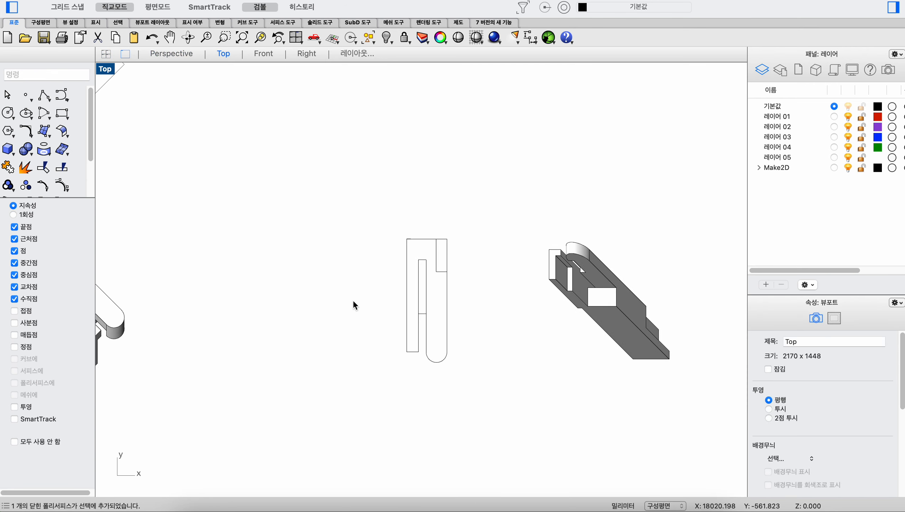
click(421, 296)
scroll(424, 289, down, 5)
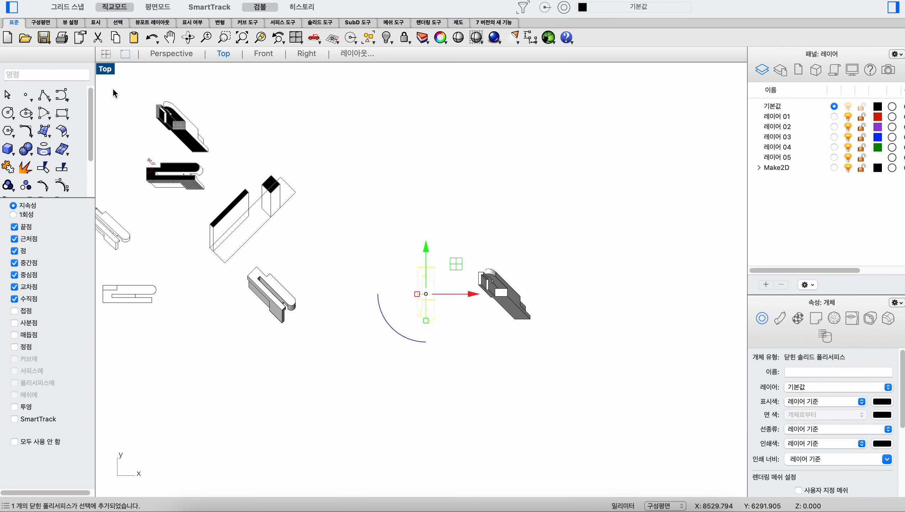
double_click(108, 70)
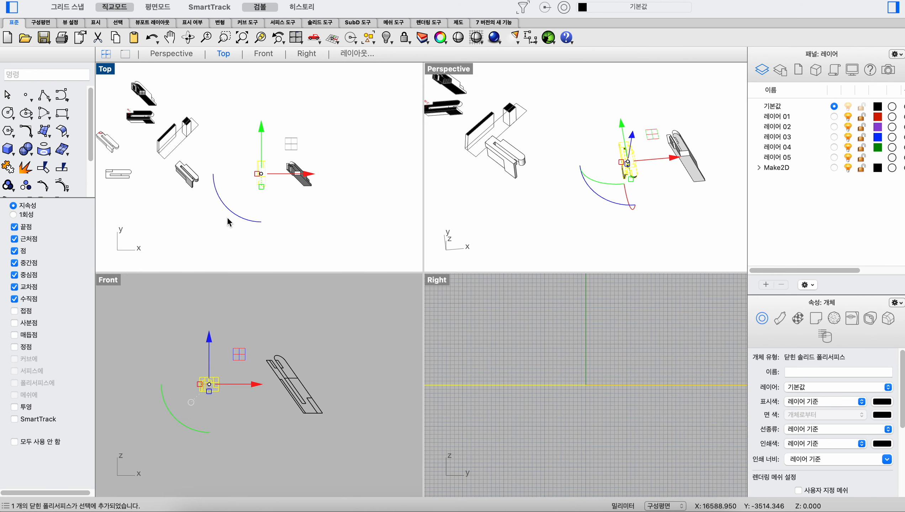
drag(232, 211, 216, 137)
click(280, 205)
Shear the flat solid 45 degrees in the Front view from its upper end corner, using a vertical reference direction.
scroll(279, 205, up, 3)
scroll(226, 412, up, 3)
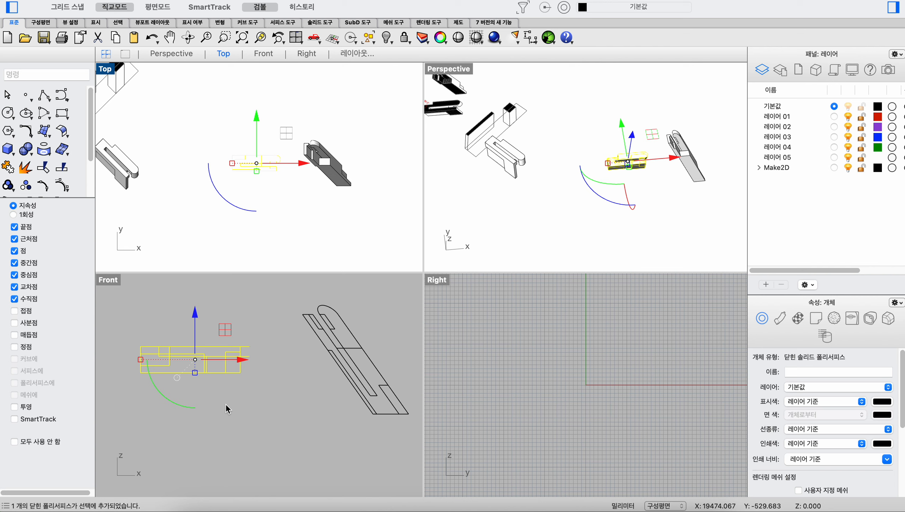
text(sh)
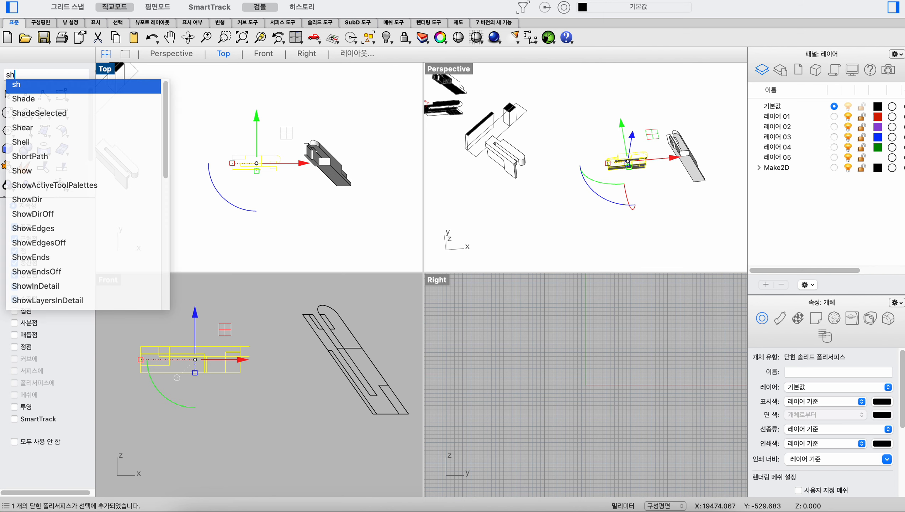
click(25, 128)
click(250, 347)
click(254, 303)
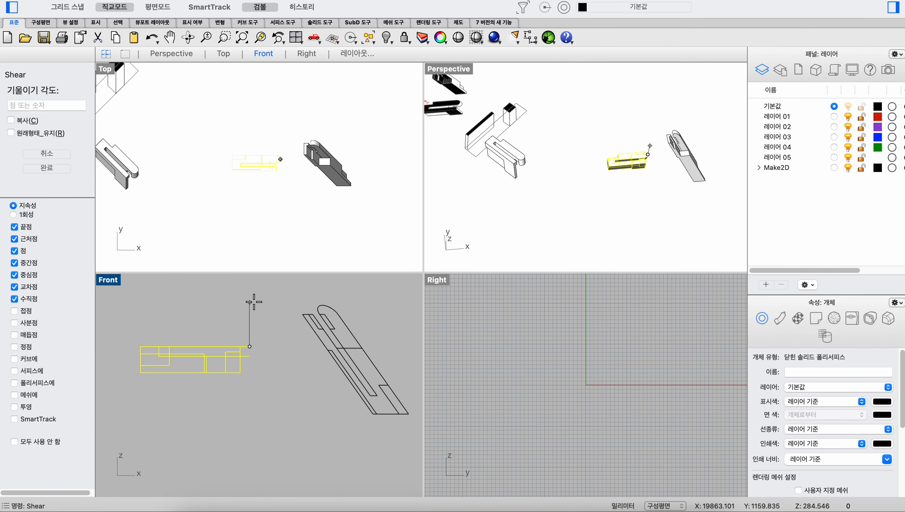
text(45)
key(Return)
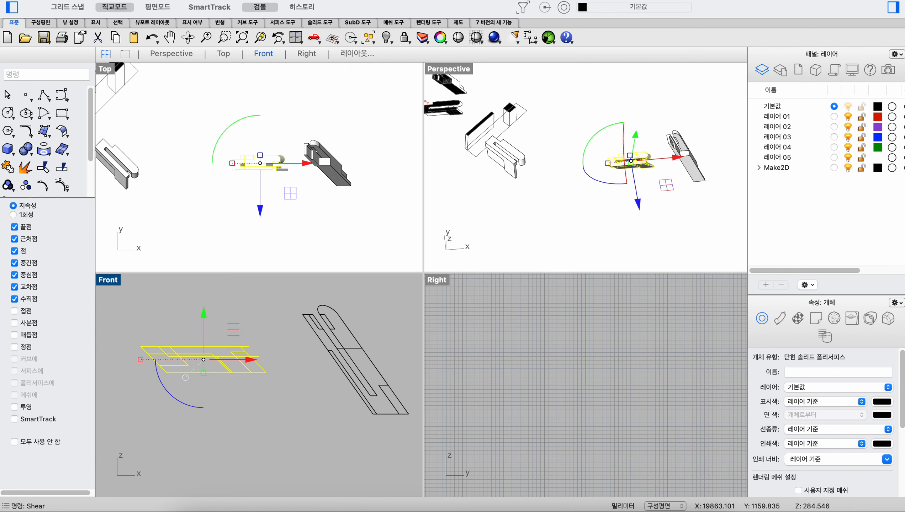
Create a Make2D drawing of the sheared solid from the maximized Top view.
click(208, 200)
scroll(241, 178, up, 4)
click(269, 142)
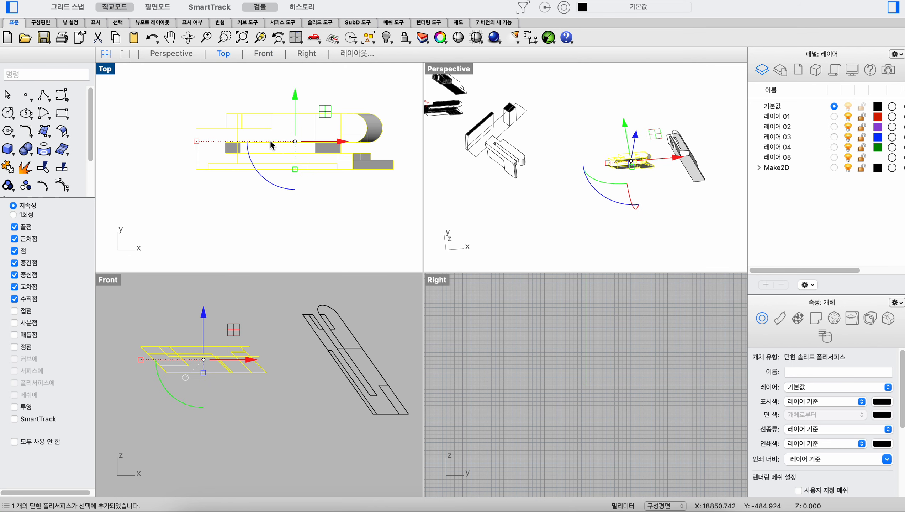
double_click(106, 70)
scroll(391, 265, down, 3)
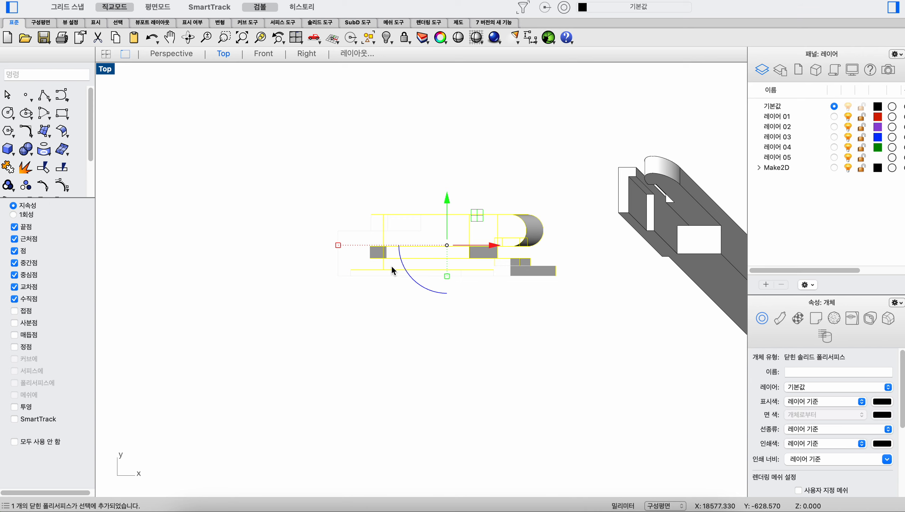
text(Make2D)
key(Return)
key(Return)
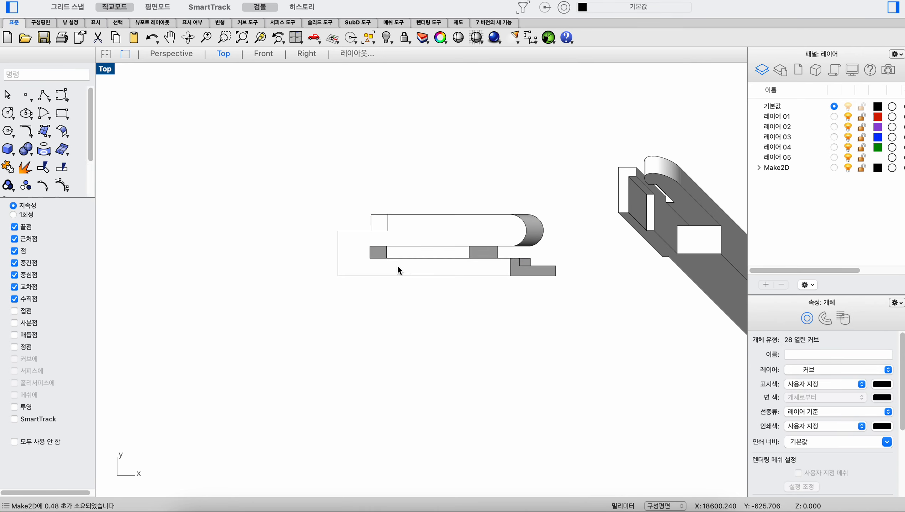
Move the new Make2D drawing beside the two-box diagram, into the empty area above the sheared solid.
scroll(402, 267, down, 6)
scroll(257, 233, up, 5)
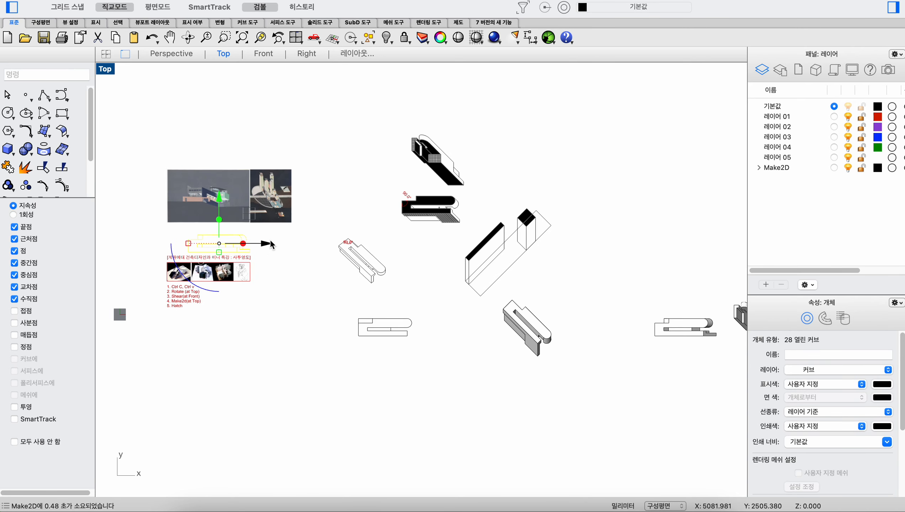
drag(268, 244, 665, 242)
scroll(670, 251, up, 3)
drag(653, 322, 412, 171)
Hatch the undistorted slotted face of the new drawing in solid black.
text(hatch)
key(Return)
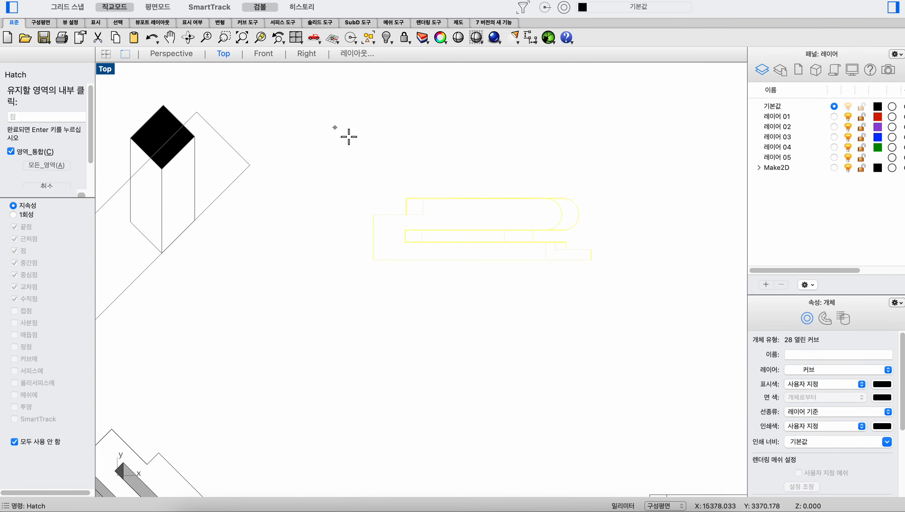
click(437, 209)
key(Return)
click(699, 403)
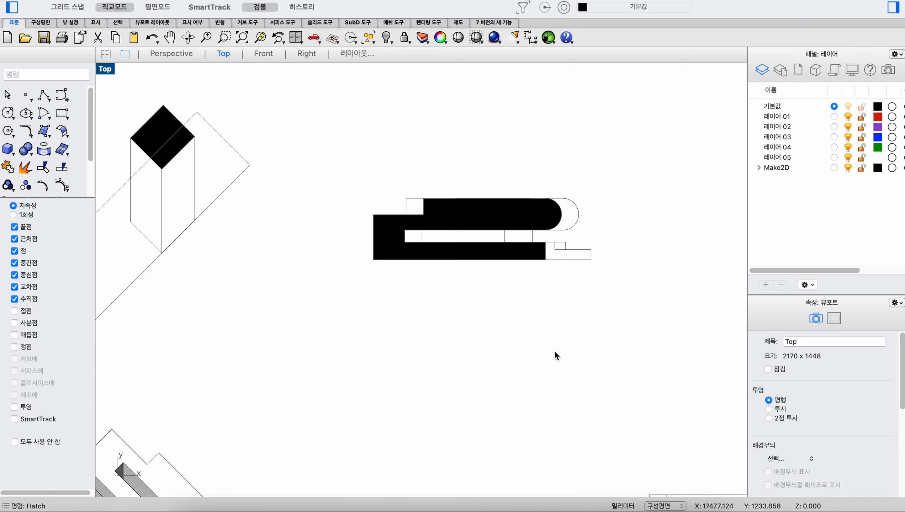
Return to the four-viewport layout and examine the sheared solid from several angles in Perspective, comparing it with its hatched drawing.
scroll(439, 277, down, 3)
scroll(533, 274, down, 3)
drag(532, 274, 362, 163)
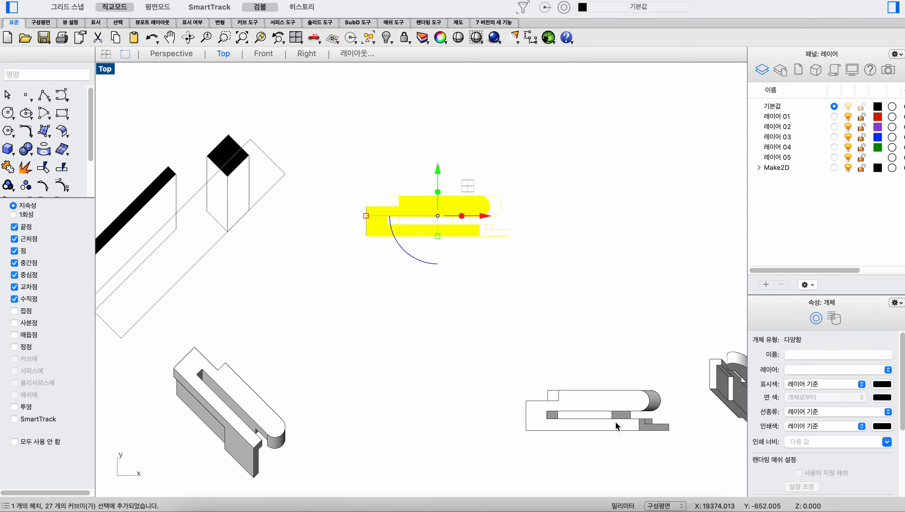
click(595, 394)
double_click(107, 69)
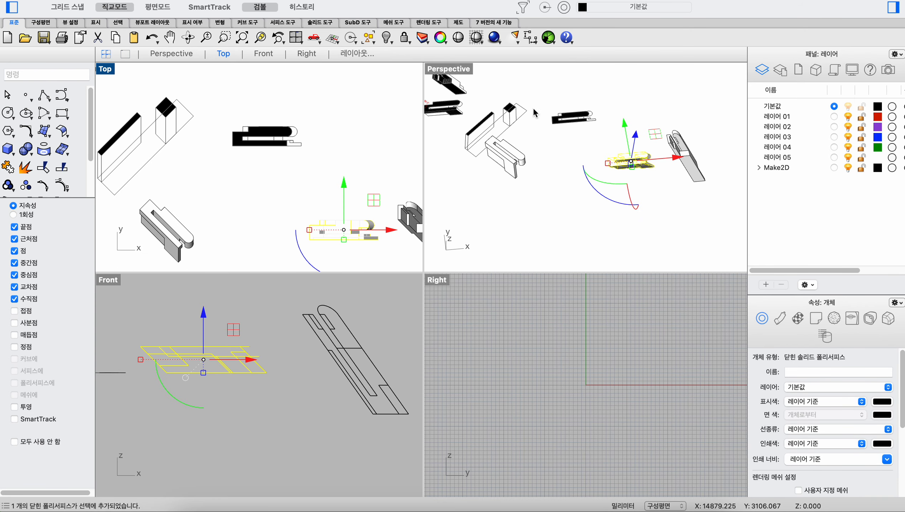
click(574, 223)
scroll(638, 150, up, 3)
click(633, 152)
text(zs)
key(space)
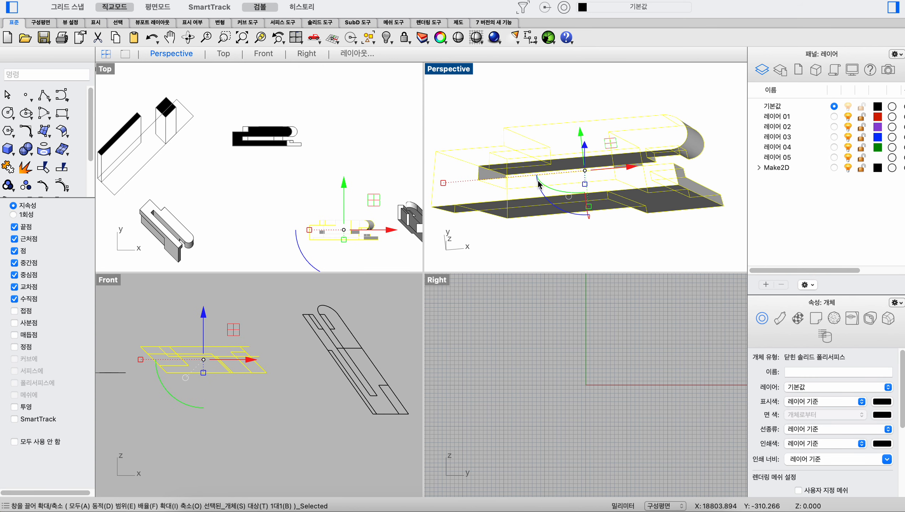
key(Escape)
right_drag(586, 153, 565, 159)
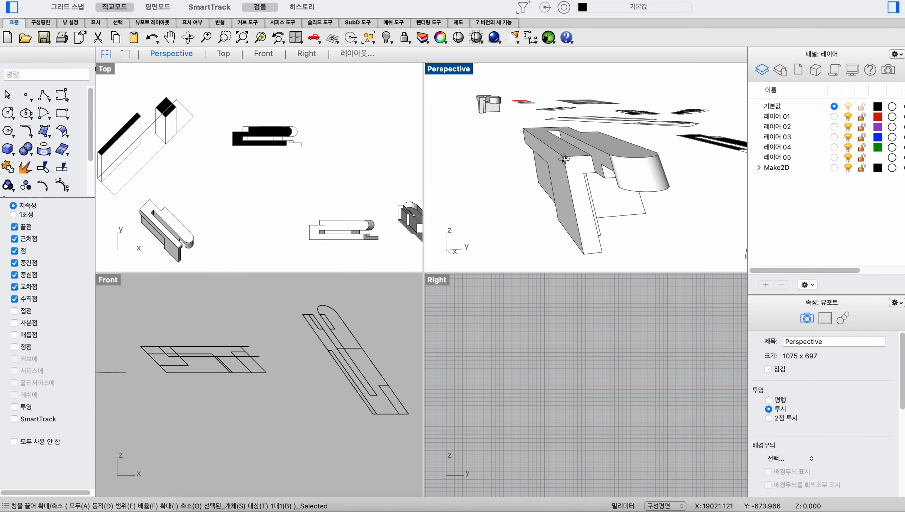
scroll(288, 131, up, 5)
scroll(293, 144, down, 3)
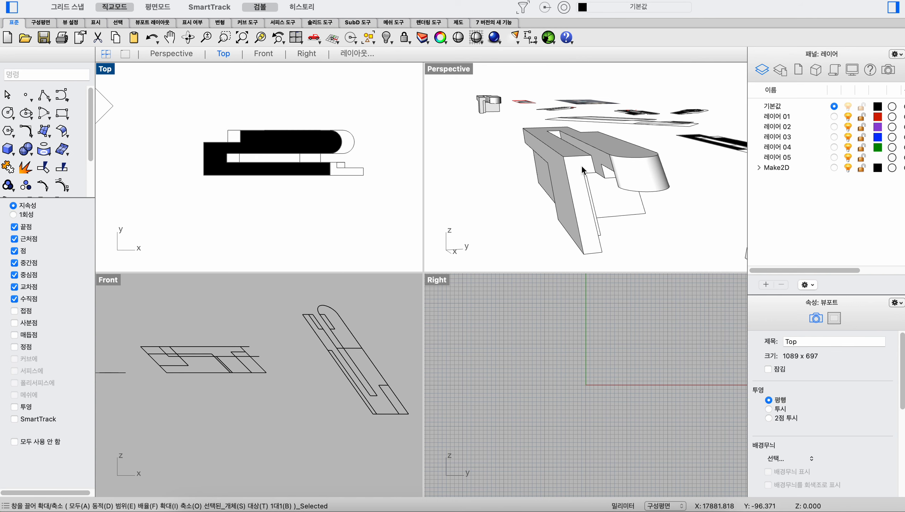
right_drag(583, 168, 485, 182)
right_drag(624, 186, 651, 214)
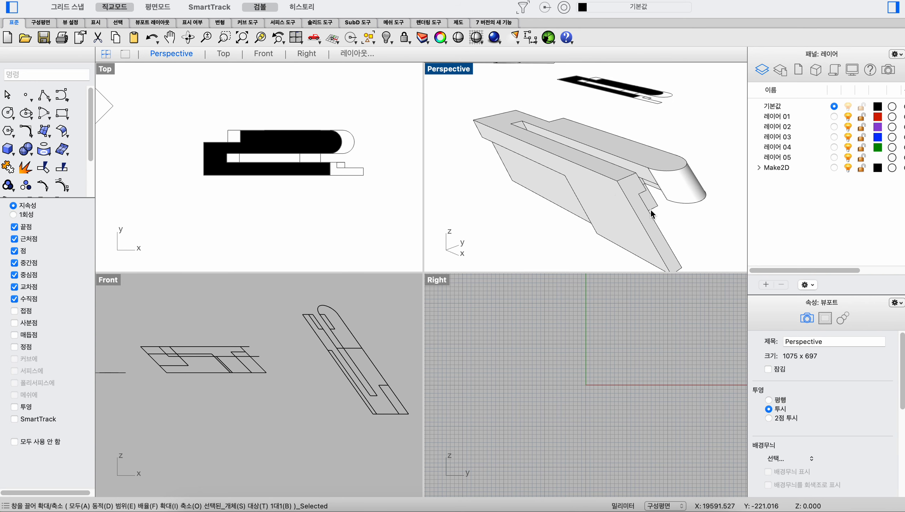
Maximize the Top view and review the projection drawings, focusing on the vertical edges of the diagram with two black-topped boxes.
scroll(376, 179, down, 2)
mouse_move(383, 202)
mouse_down()
mouse_move(247, 125)
mouse_move(208, 116)
mouse_up()
click(245, 118)
right_drag(218, 147, 308, 158)
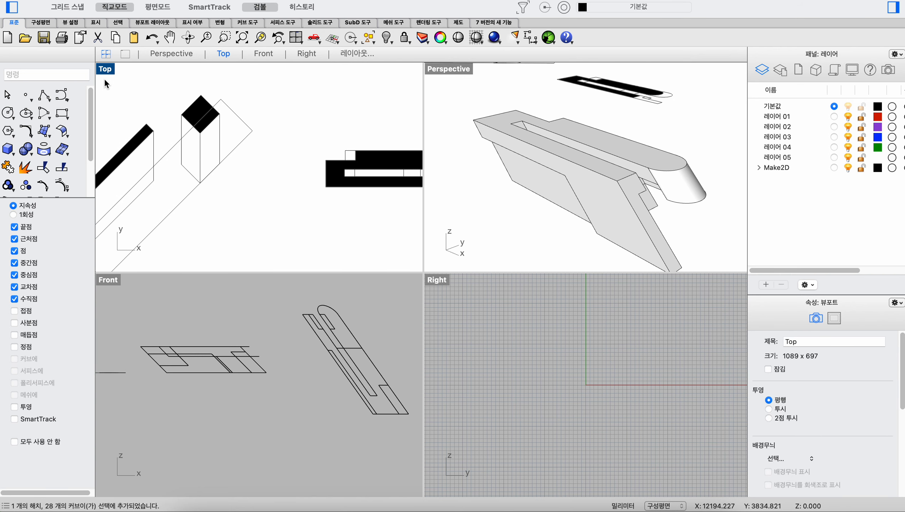
double_click(103, 69)
scroll(549, 233, down, 5)
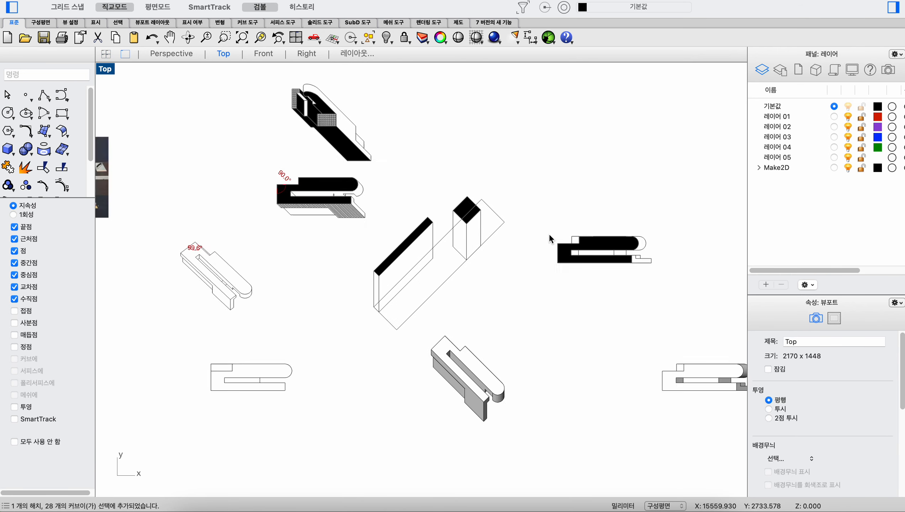
scroll(548, 234, down, 3)
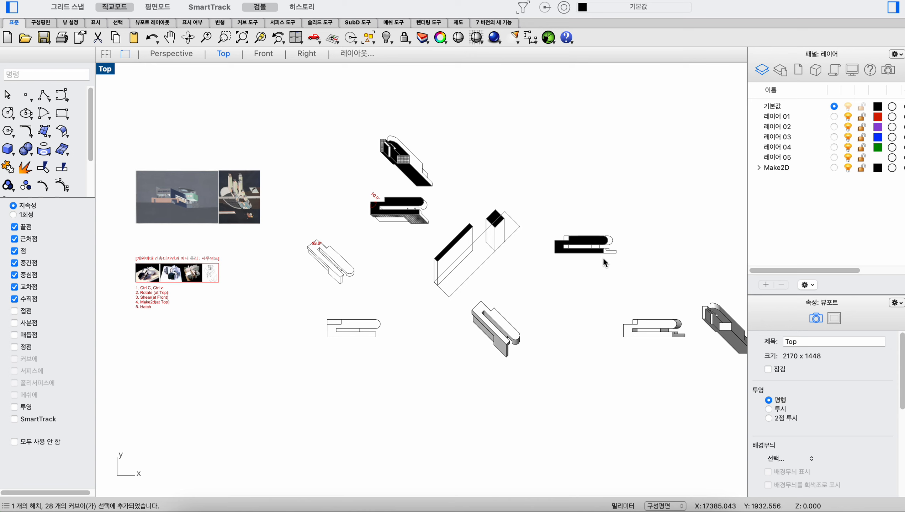
scroll(586, 241, up, 3)
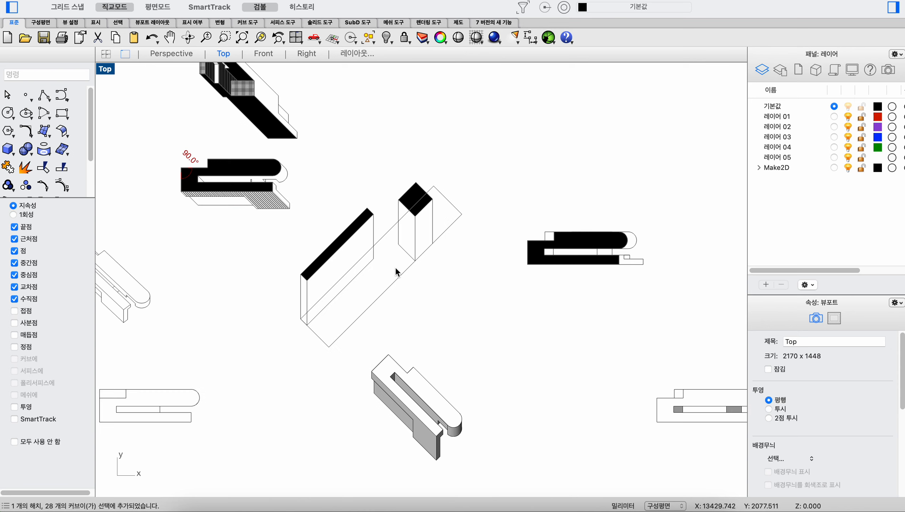
scroll(302, 280, up, 2)
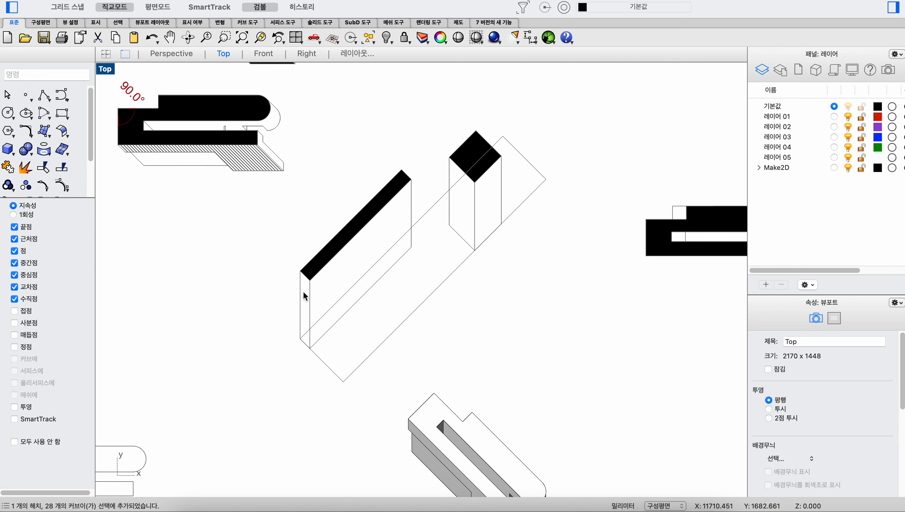
click(302, 291)
scroll(392, 290, down, 6)
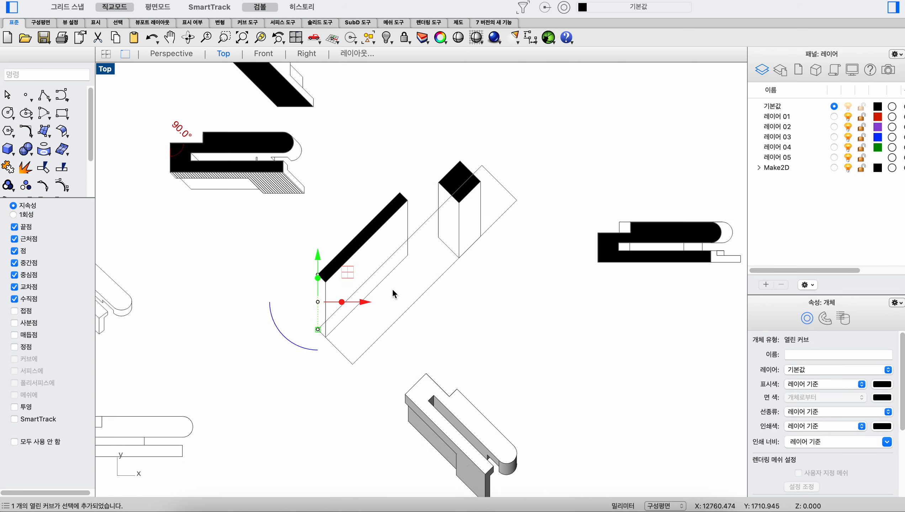
click(460, 314)
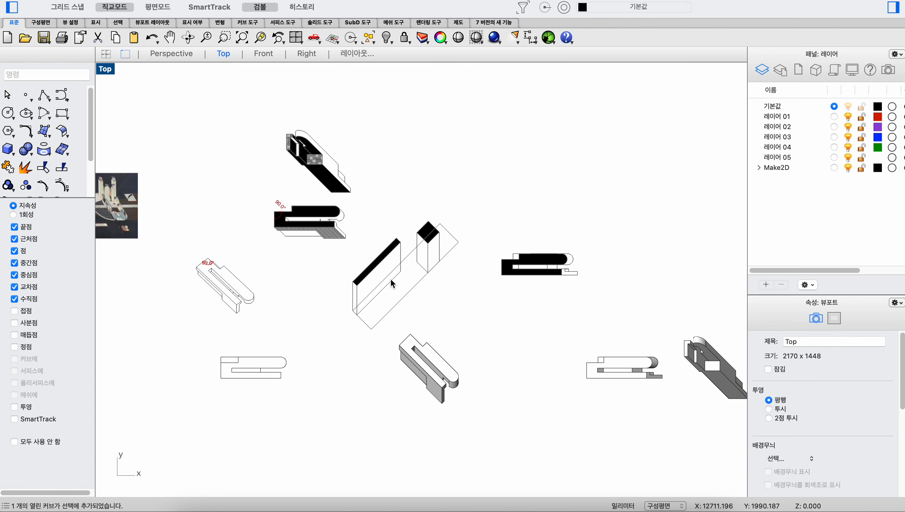
scroll(390, 278, up, 4)
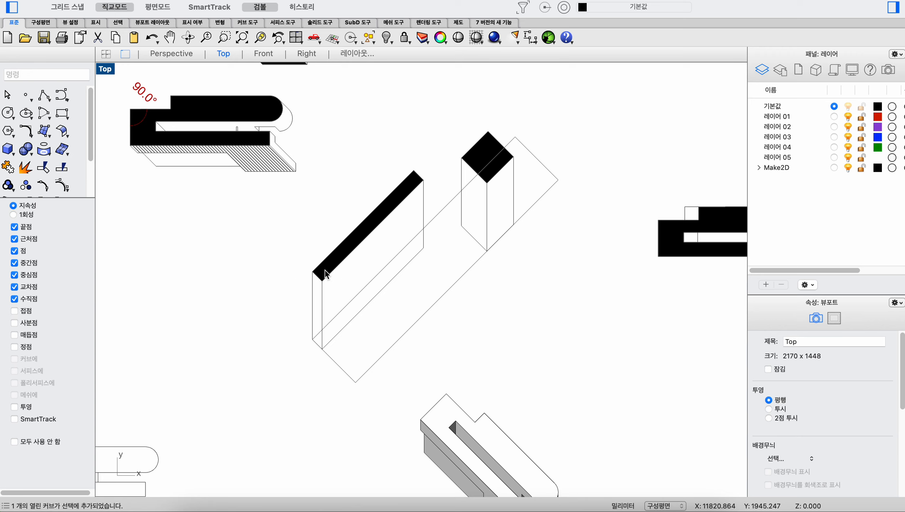
scroll(348, 339, down, 10)
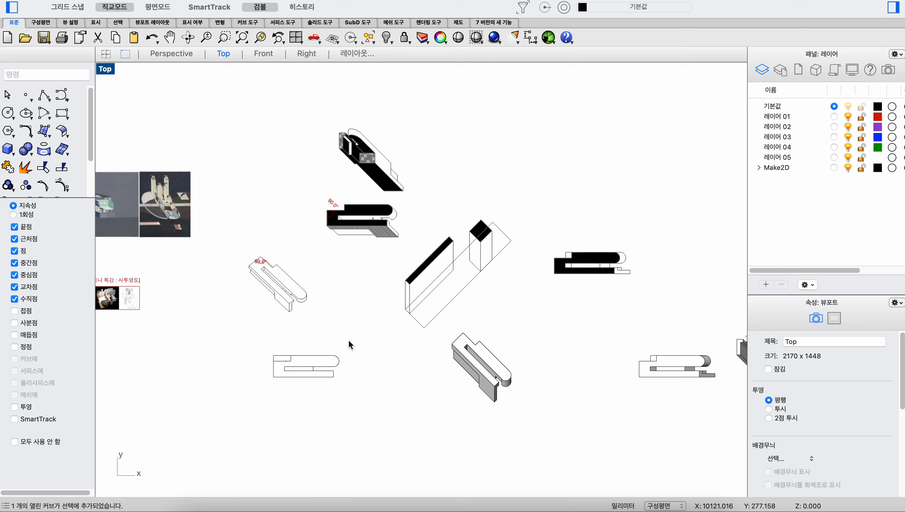
Compare the drawings marked 90.0° and 99.6°, and examine the two architectural reference paintings up close.
scroll(401, 272, up, 10)
scroll(479, 212, down, 8)
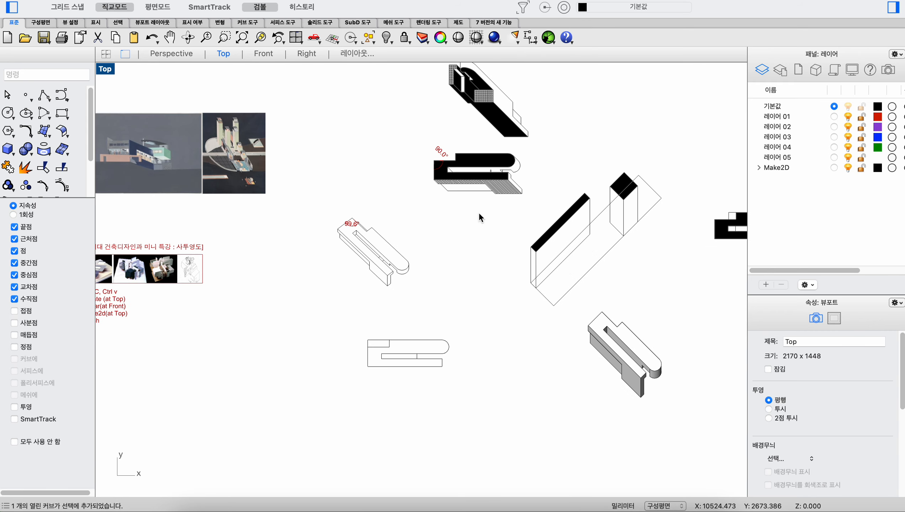
scroll(457, 222, up, 10)
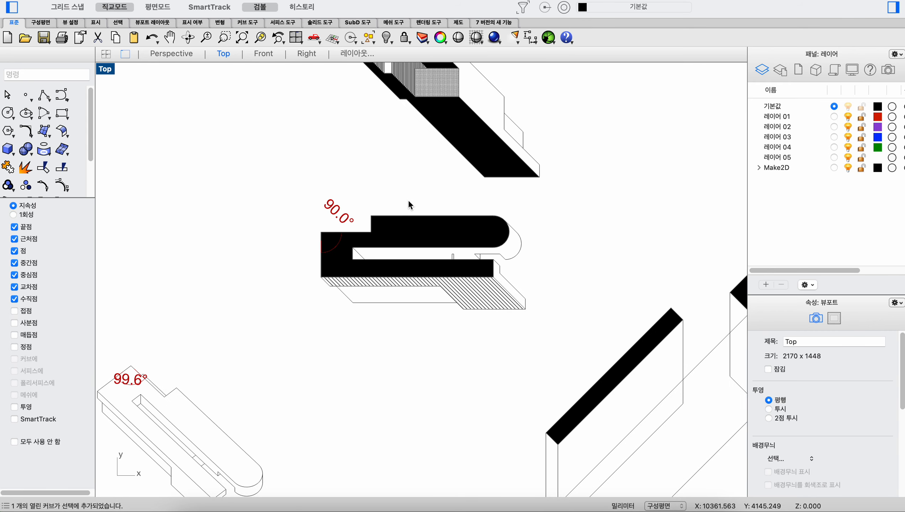
scroll(513, 246, down, 2)
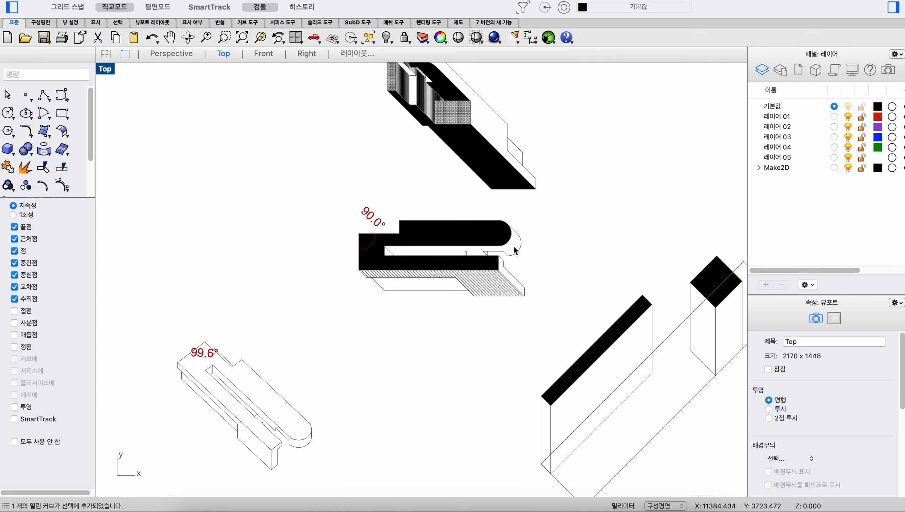
scroll(516, 241, down, 4)
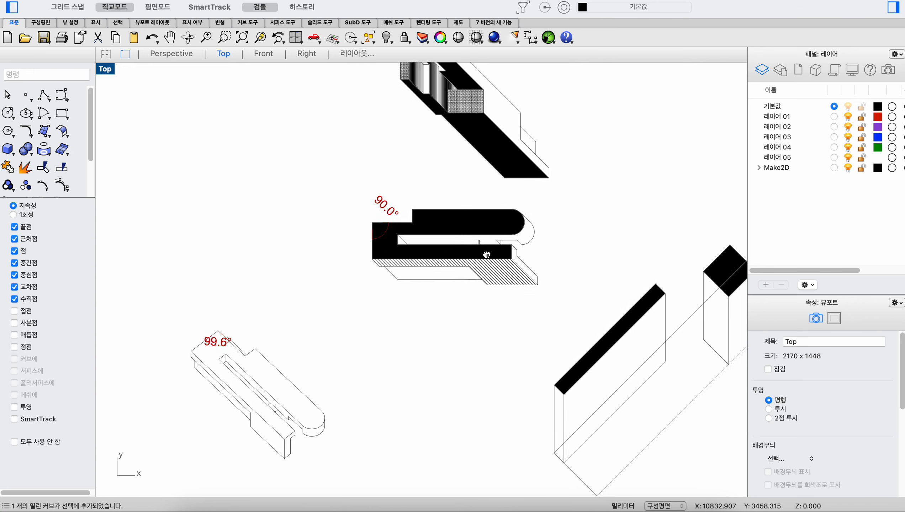
right_drag(334, 313, 531, 293)
scroll(317, 217, up, 10)
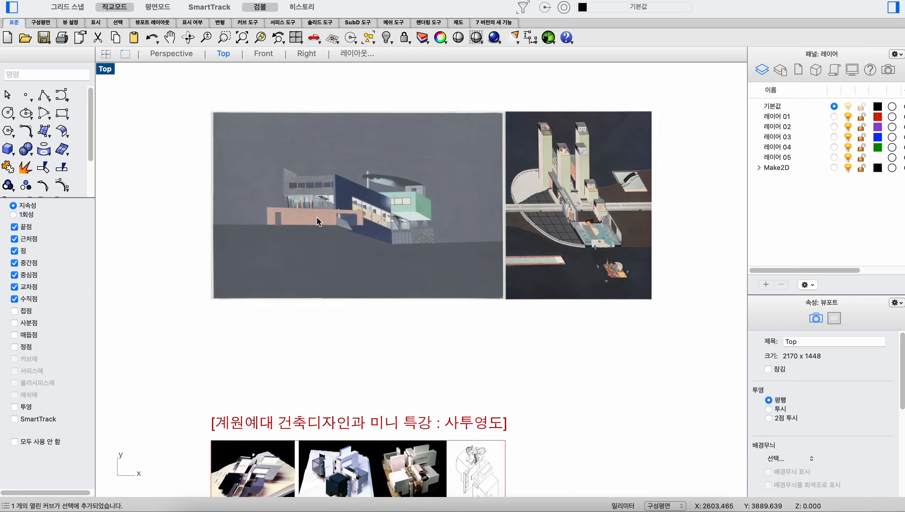
right_drag(440, 223, 369, 285)
scroll(354, 262, up, 4)
right_drag(616, 290, 486, 288)
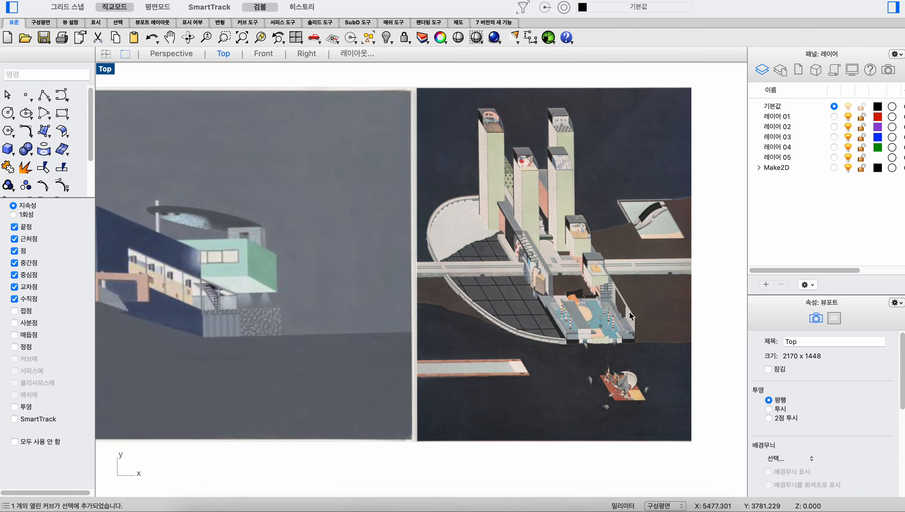
scroll(550, 275, down, 4)
scroll(391, 220, down, 8)
right_drag(430, 316, 442, 244)
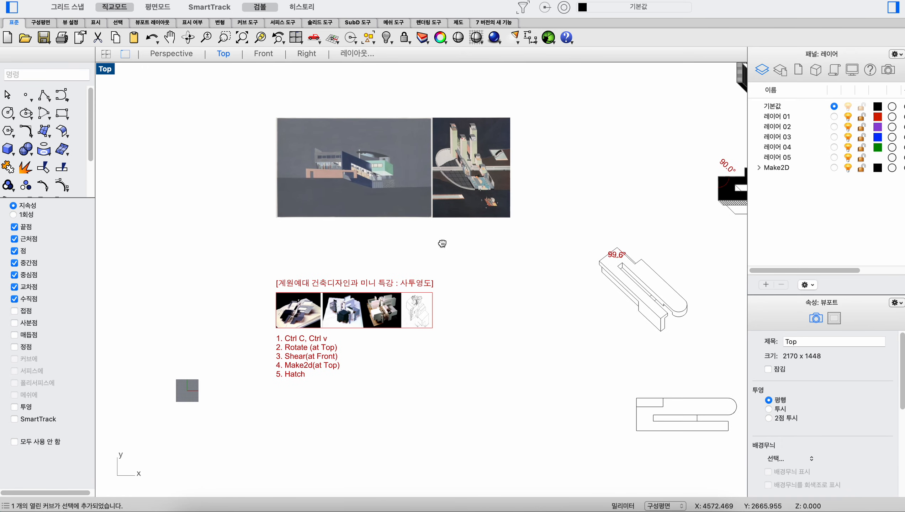
Review the five-step procedure notes and model reference images, with an overview of all the finished drawings.
scroll(378, 331, up, 8)
mouse_move(378, 331)
right_down()
mouse_move(437, 301)
mouse_move(374, 326)
right_up()
scroll(436, 301, up, 2)
scroll(440, 310, down, 2)
scroll(358, 325, down, 2)
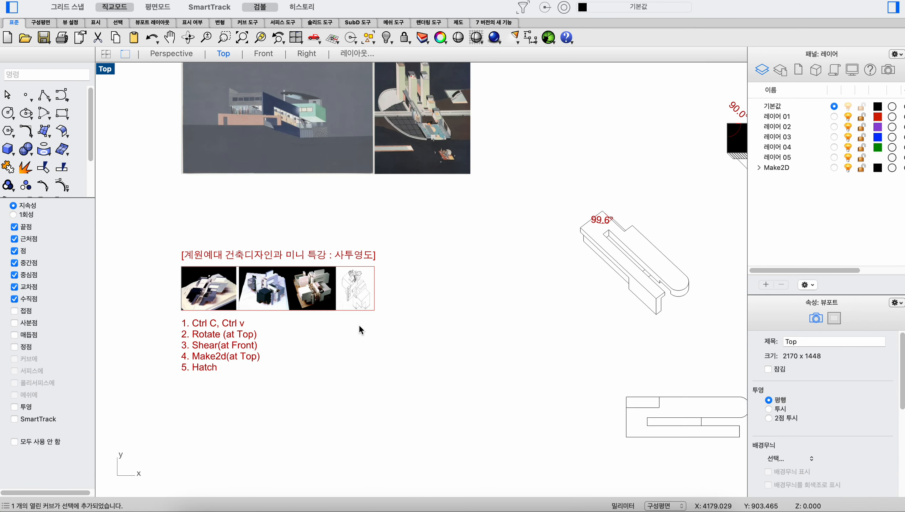
right_drag(533, 317, 195, 355)
scroll(413, 312, down, 8)
right_drag(598, 324, 441, 290)
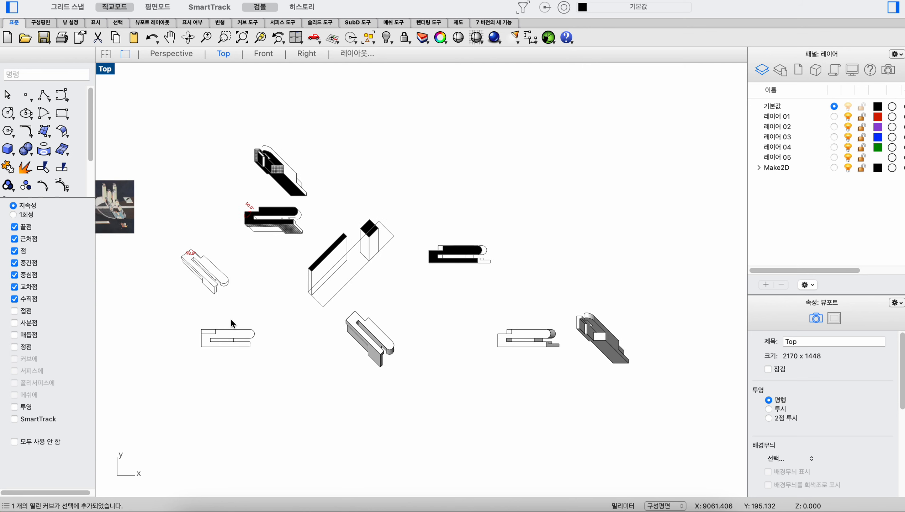
right_drag(201, 324, 491, 300)
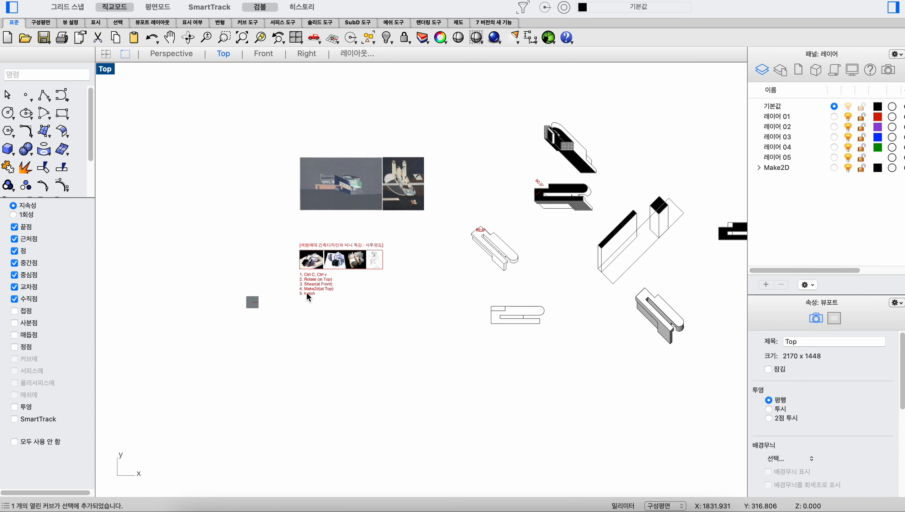
scroll(307, 292, up, 5)
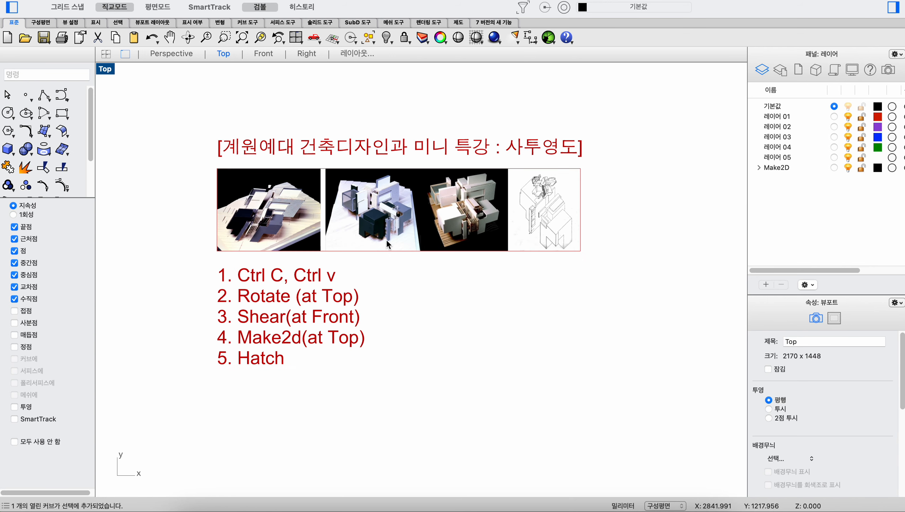
right_drag(381, 246, 401, 262)
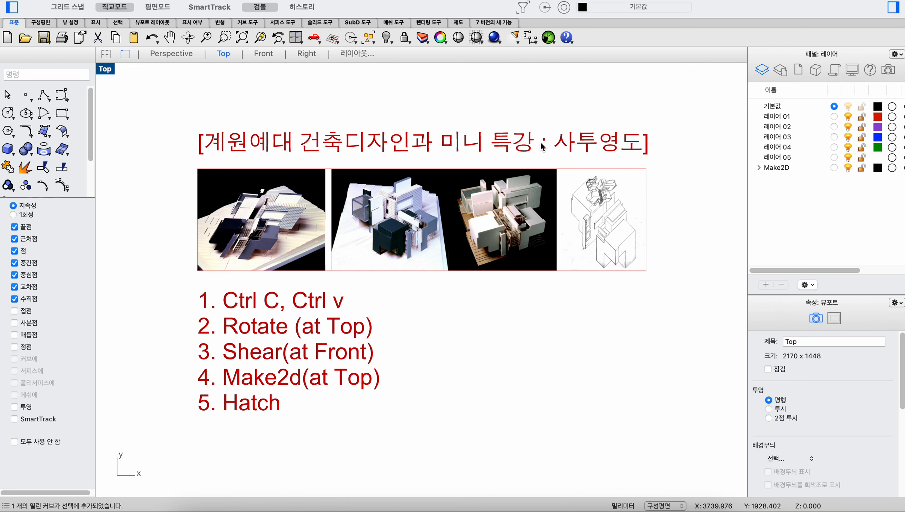
scroll(521, 177, up, 2)
right_drag(514, 267, 528, 248)
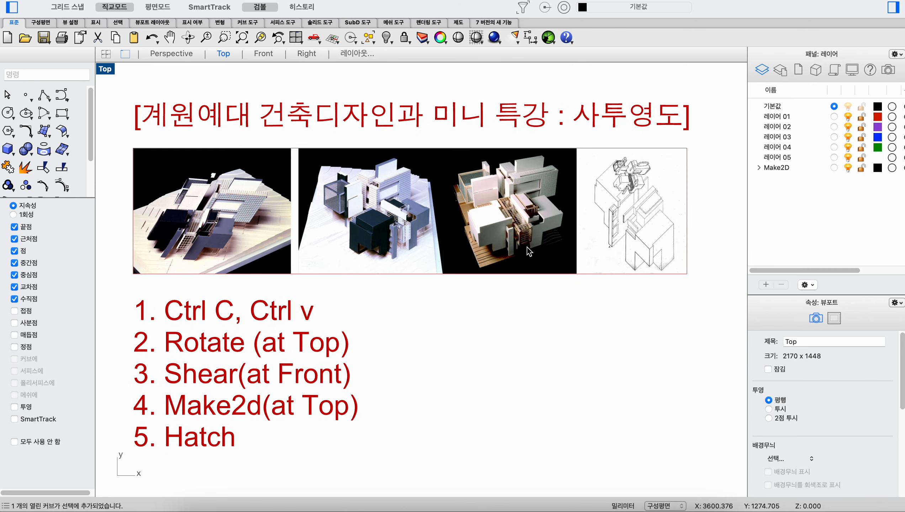